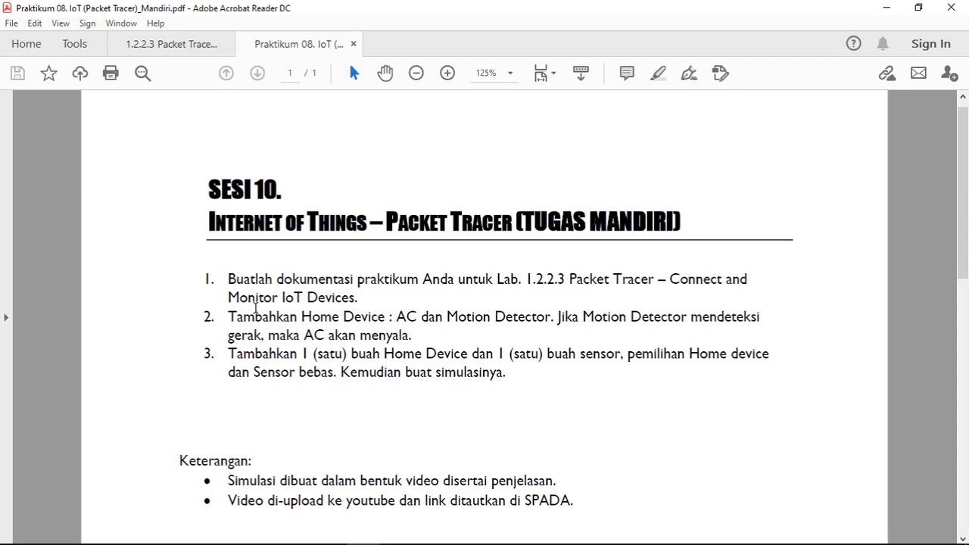
Review the Session 10 assignment tasks and open the "1.2.2.3 Packet Tracer - Connect and Monitor IoT Devices" guide.
scroll(950, 229, up, 1)
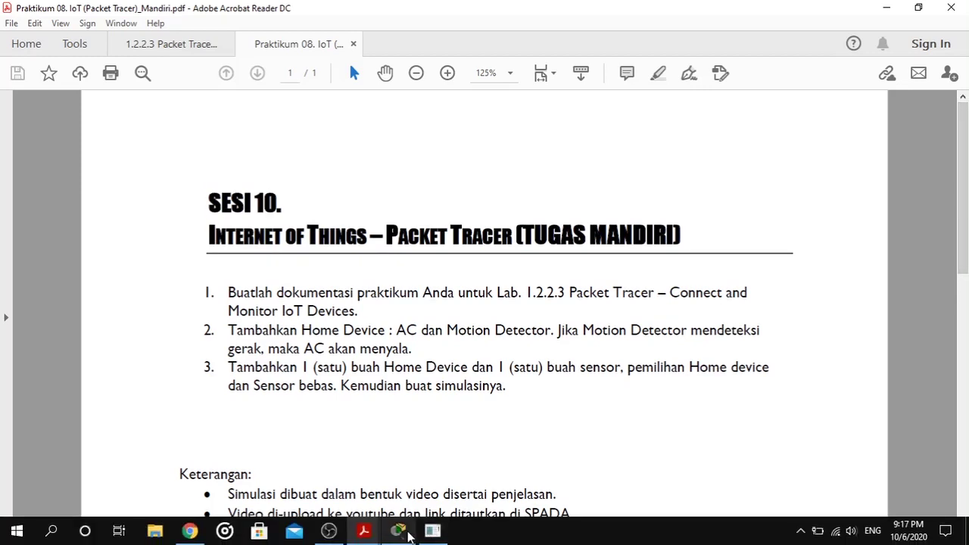
mouse_move(368, 528)
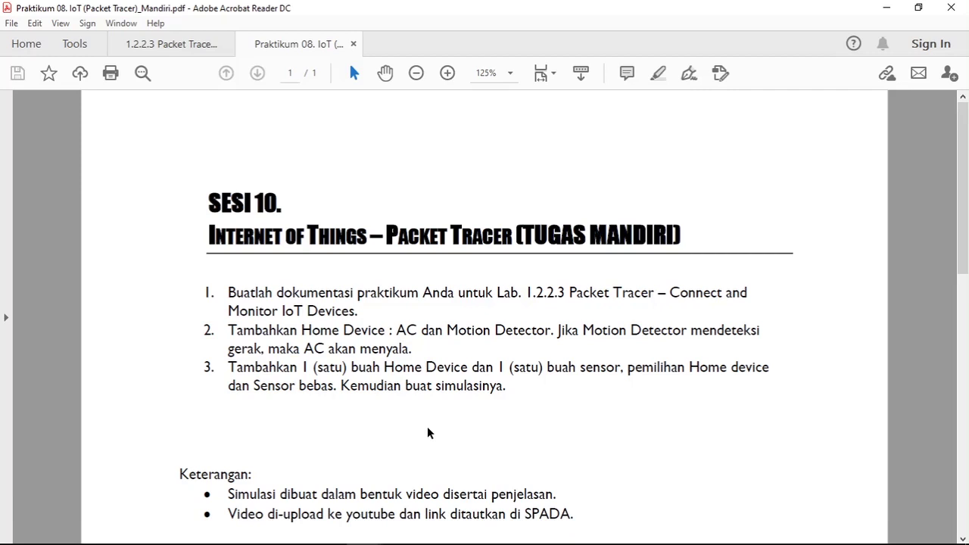
click(413, 533)
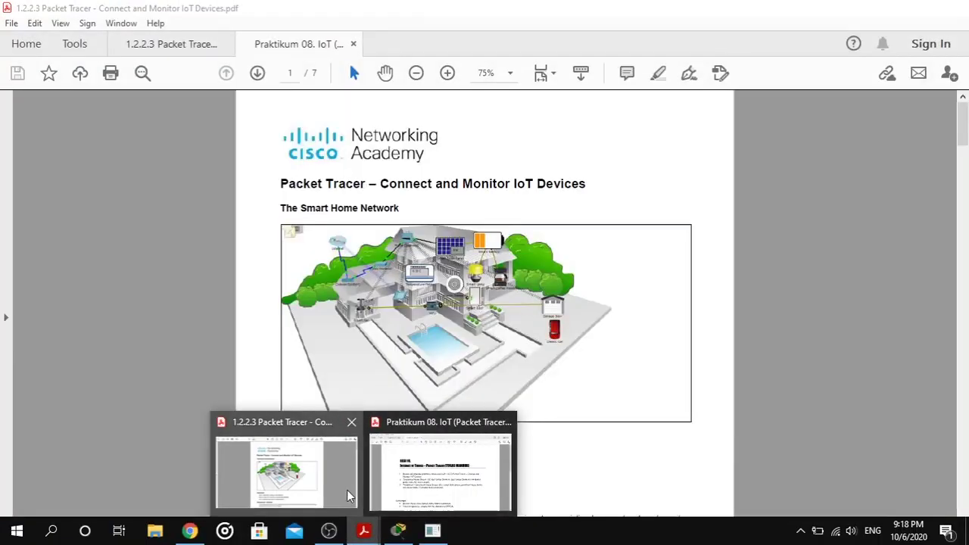
click(349, 492)
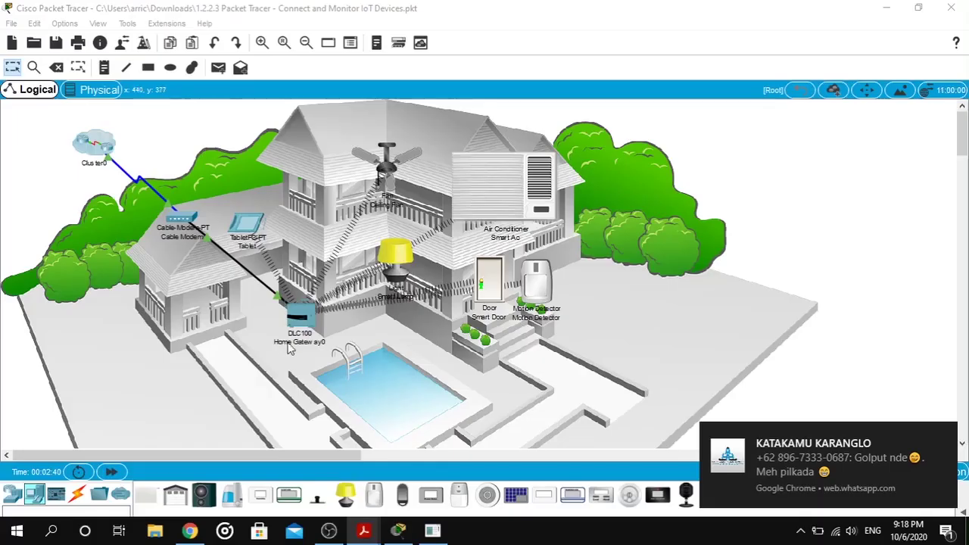
Examine the lab guide's objectives and scenario, and enlarge the Smart Home Network diagram to 125%.
scroll(374, 311, down, 2)
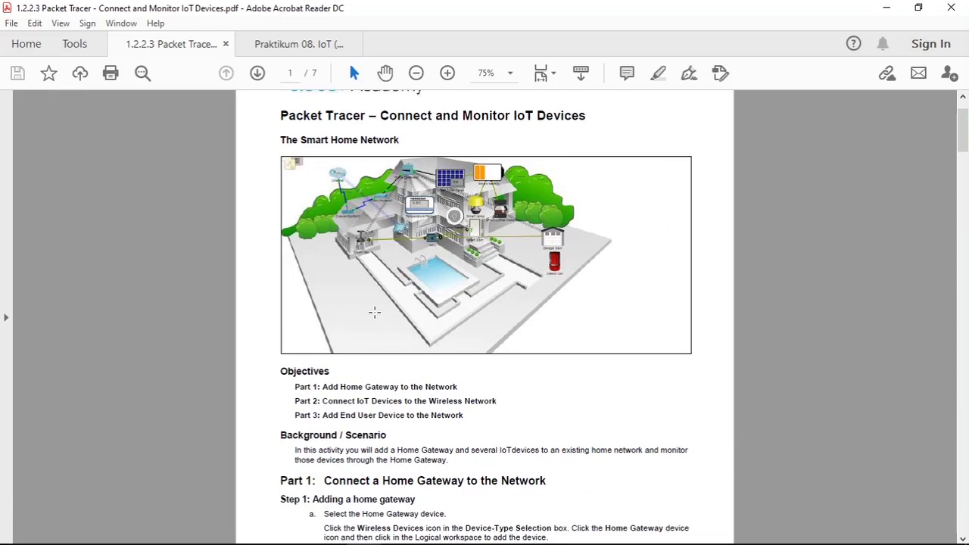
scroll(374, 312, down, 2)
scroll(374, 312, down, 2)
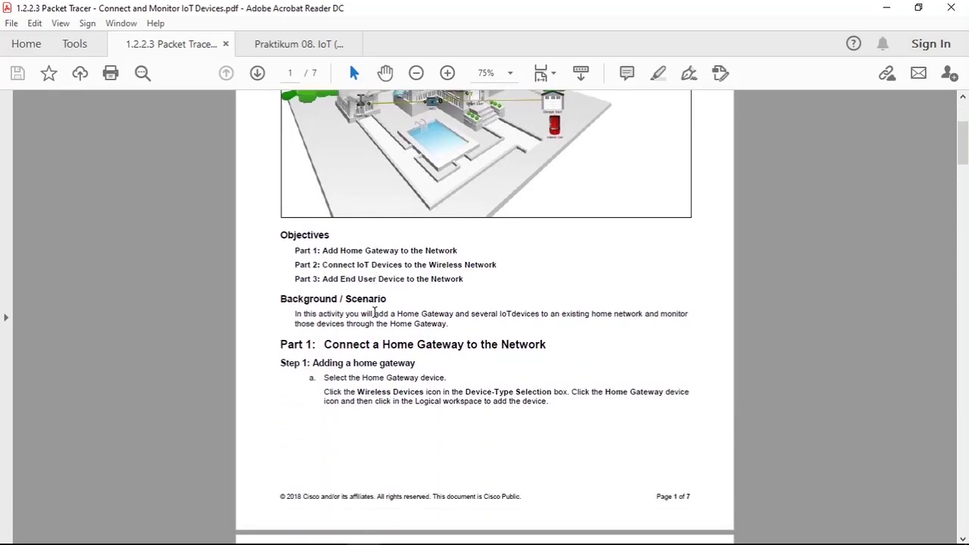
scroll(374, 312, down, 1)
scroll(374, 312, up, 7)
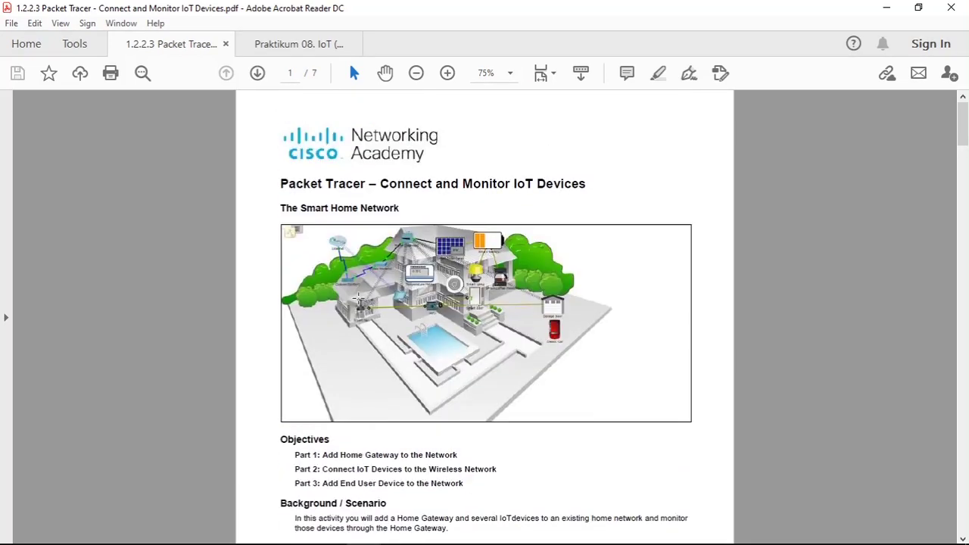
ctrl+scroll(358, 299, up, 2)
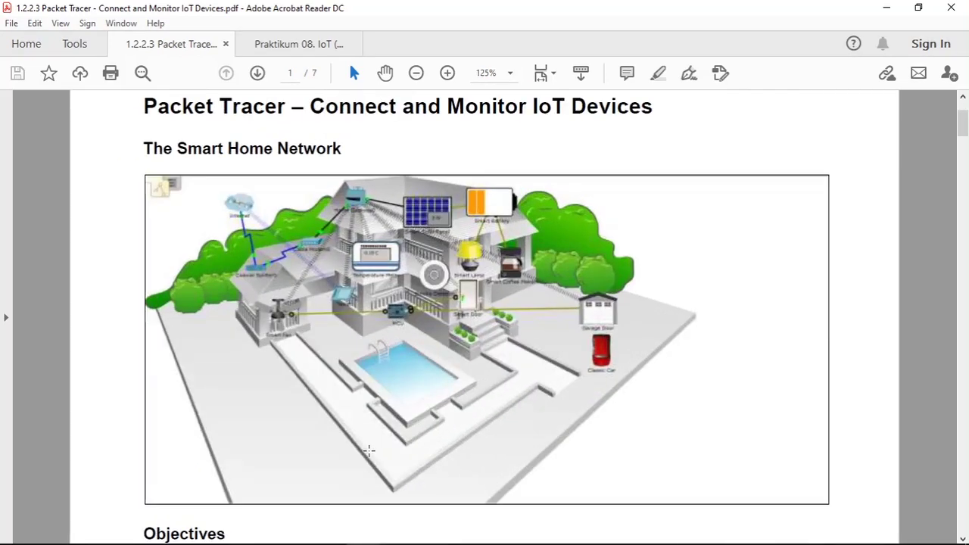
View the smart home topology in Cisco Packet Tracer, and return to the guide's Part 1 instructions on adding a home gateway.
click(398, 531)
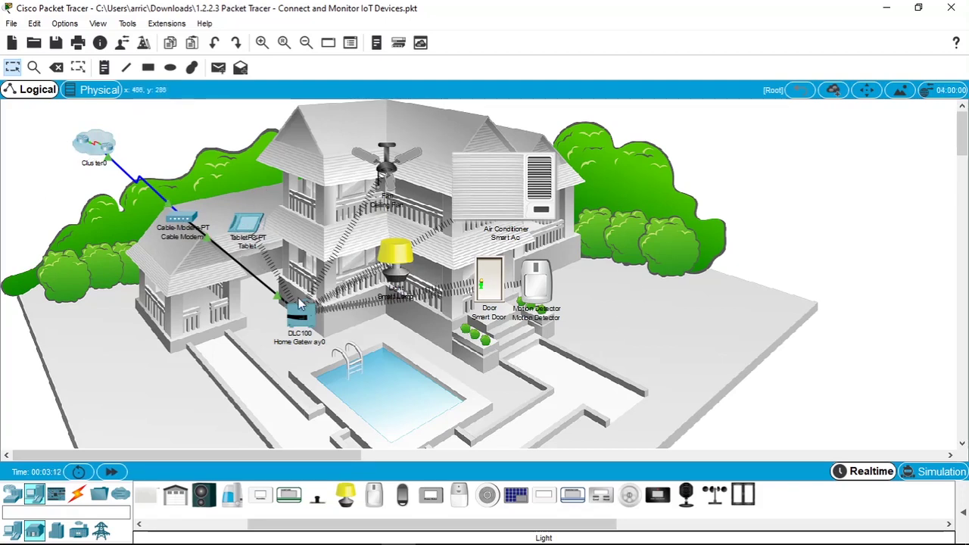
click(887, 8)
scroll(365, 269, down, 10)
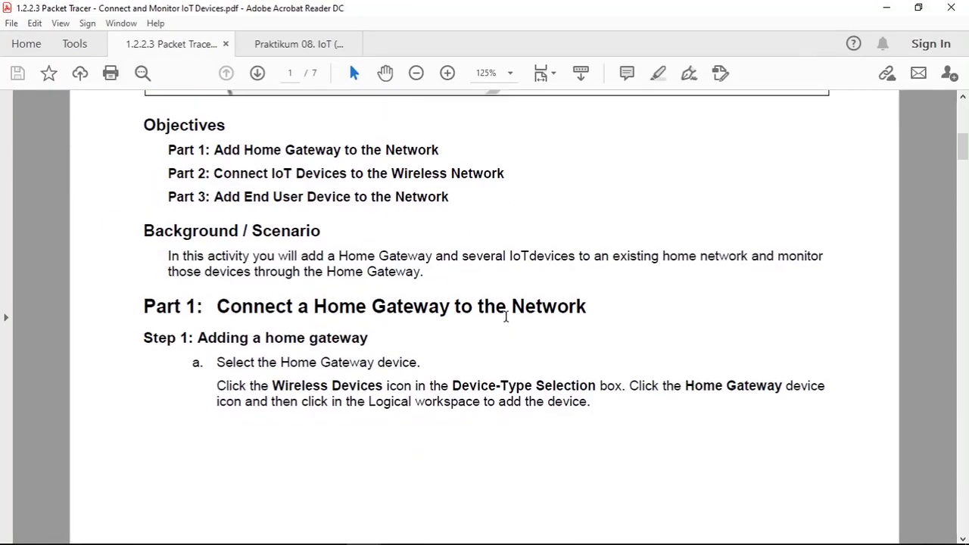
scroll(285, 374, down, 1)
scroll(256, 324, down, 1)
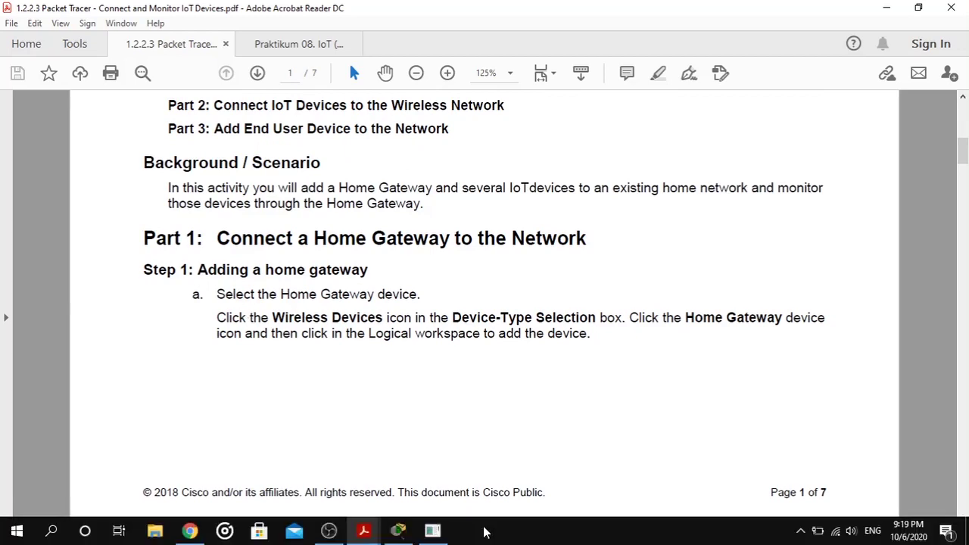
Switch to Cisco Packet Tracer, place another Home Gateway from the wireless devices beside the pool, and undo the placement.
click(397, 531)
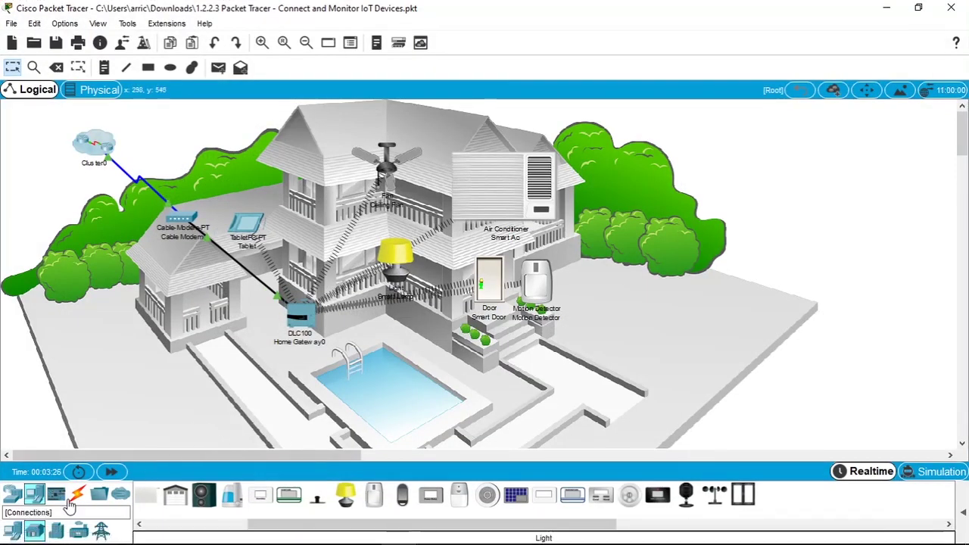
click(12, 529)
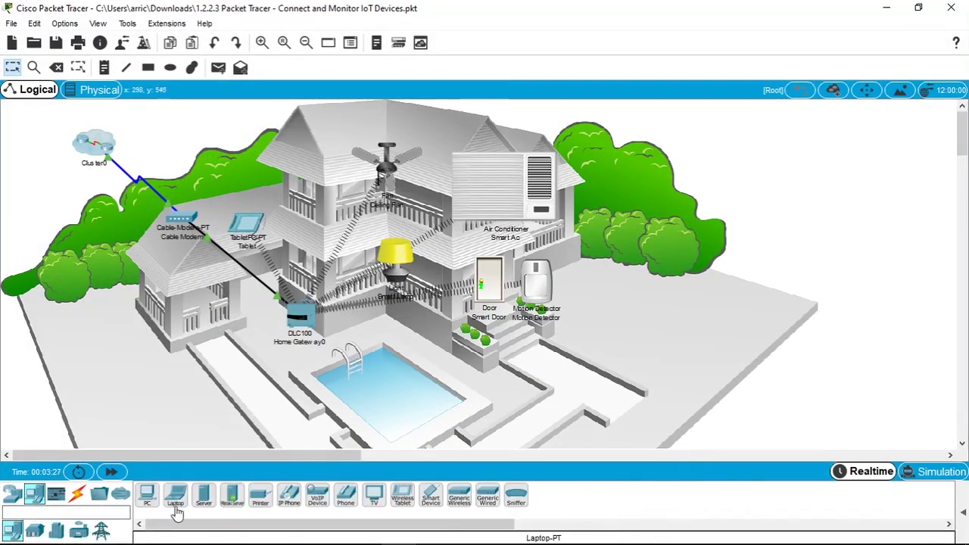
click(12, 493)
click(77, 530)
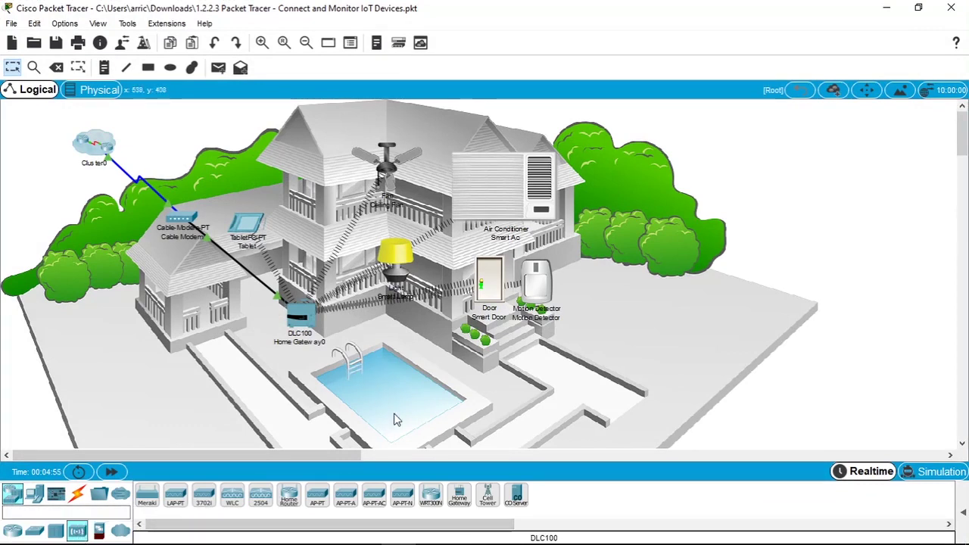
drag(459, 496, 264, 392)
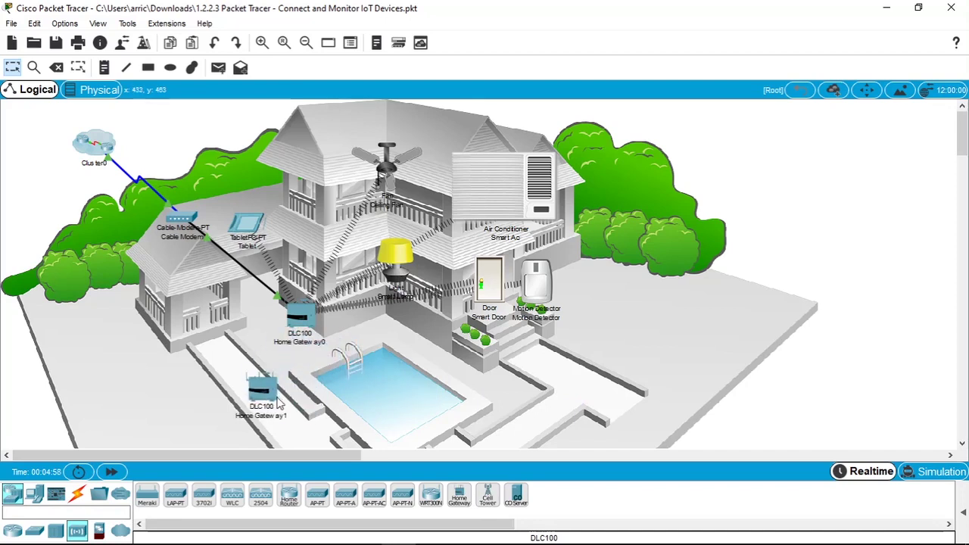
key(ctrl+z)
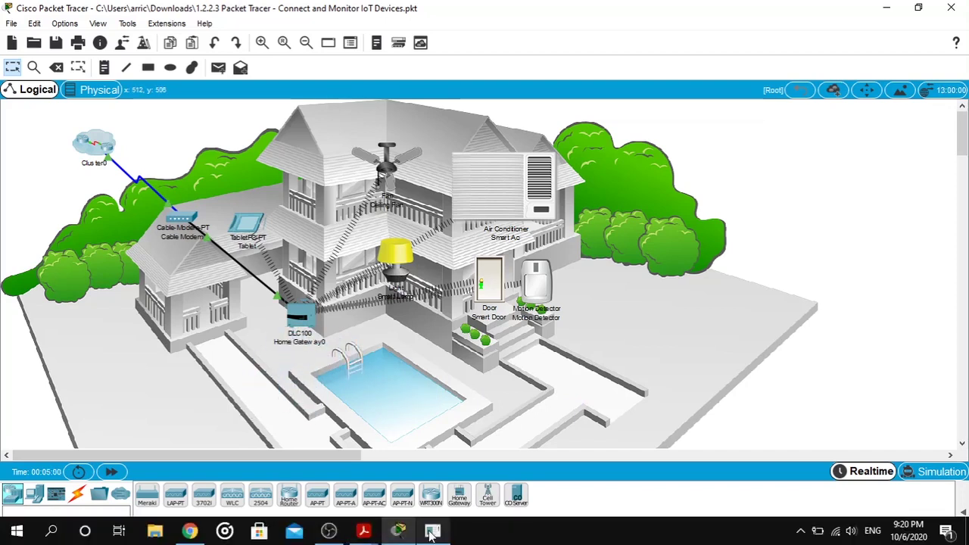
Examine the lab guide's instructions for connecting the Home Gateway to the Cable Modem, continuing to Part 2 on IoT devices.
mouse_move(364, 529)
click(318, 479)
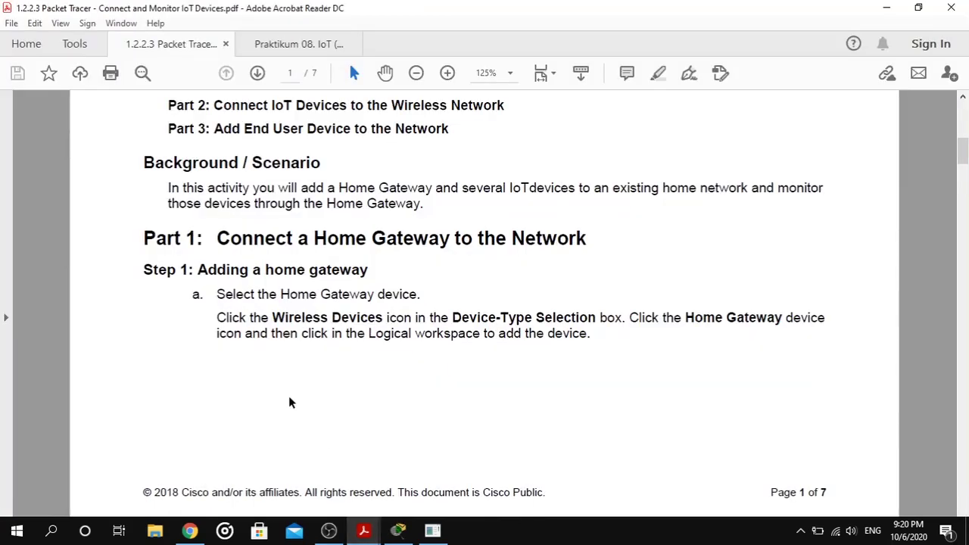
scroll(265, 386, down, 2)
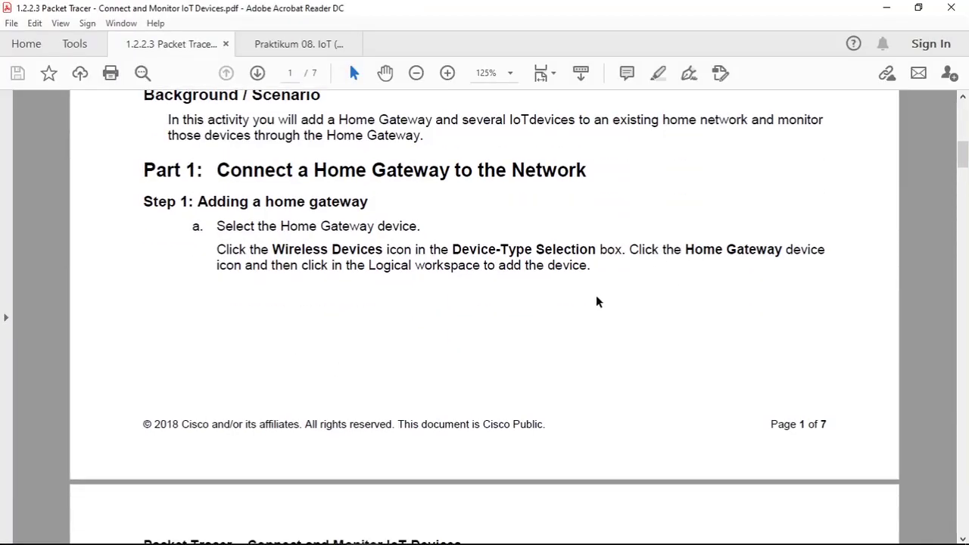
scroll(444, 313, down, 1)
scroll(442, 314, down, 2)
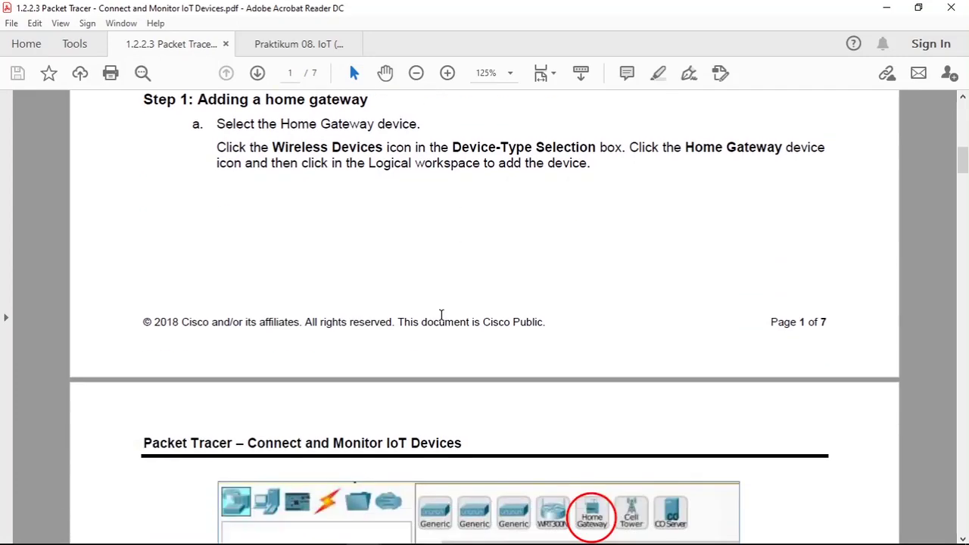
scroll(441, 318, down, 2)
scroll(441, 322, down, 5)
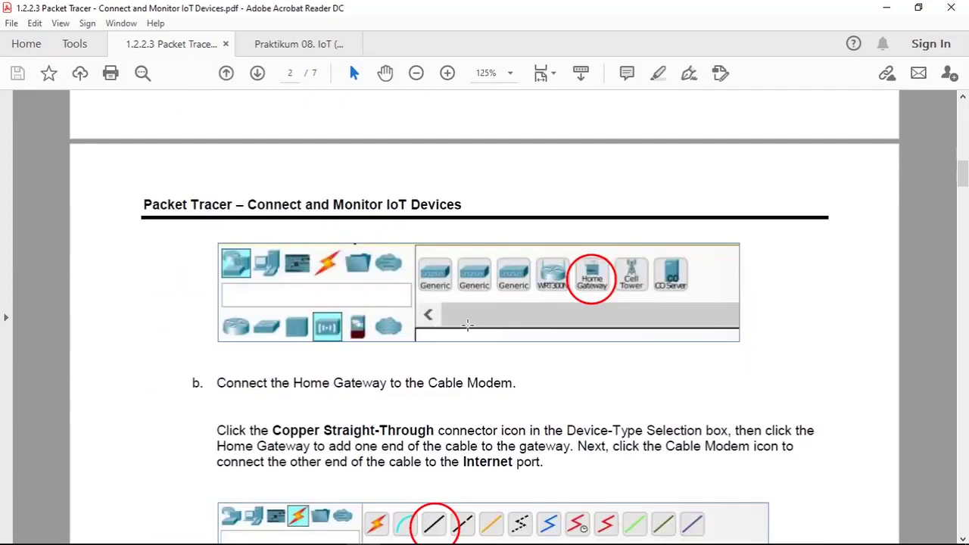
scroll(593, 327, down, 3)
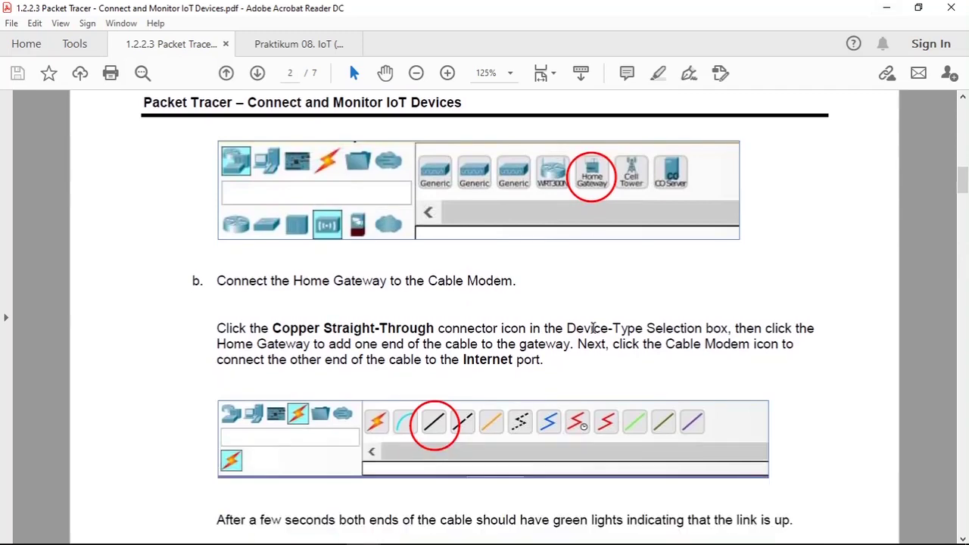
scroll(446, 280, down, 3)
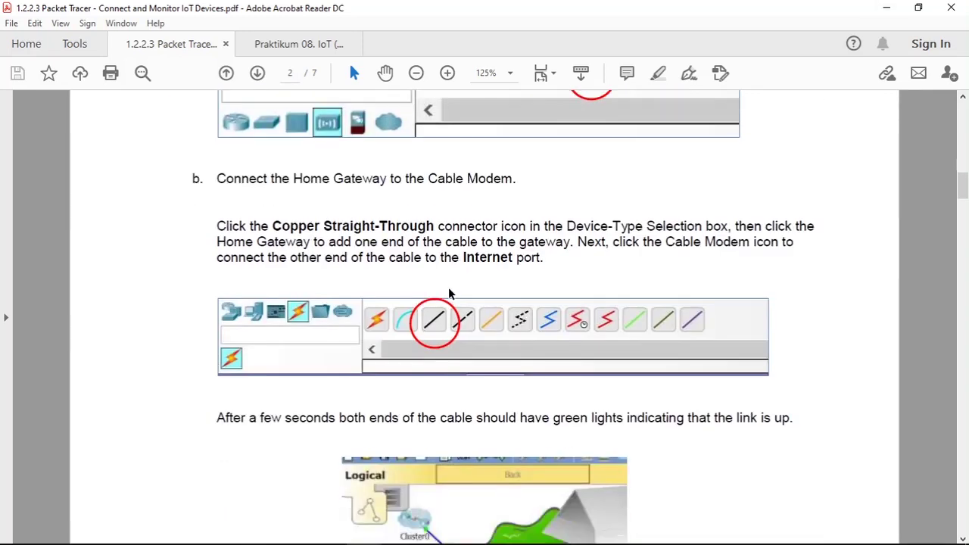
scroll(449, 291, up, 3)
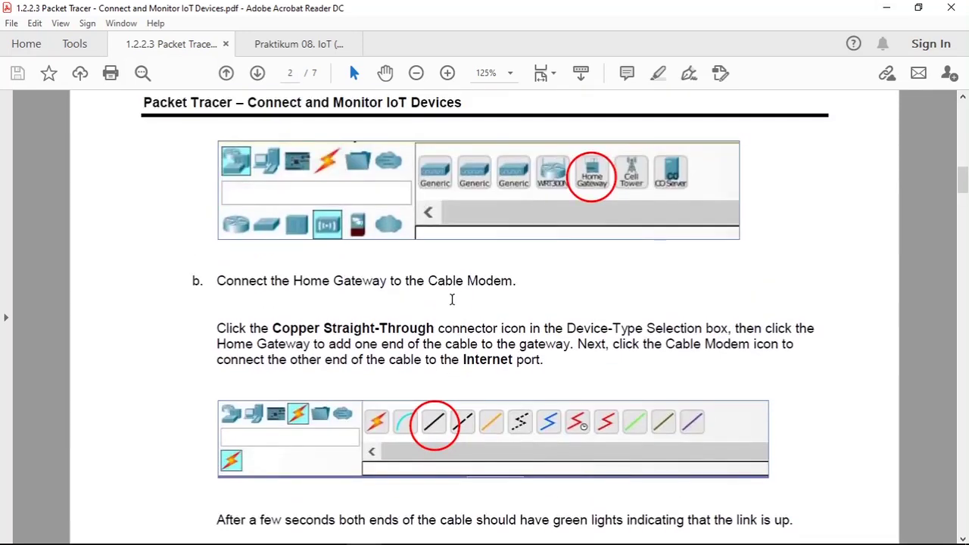
scroll(452, 300, down, 9)
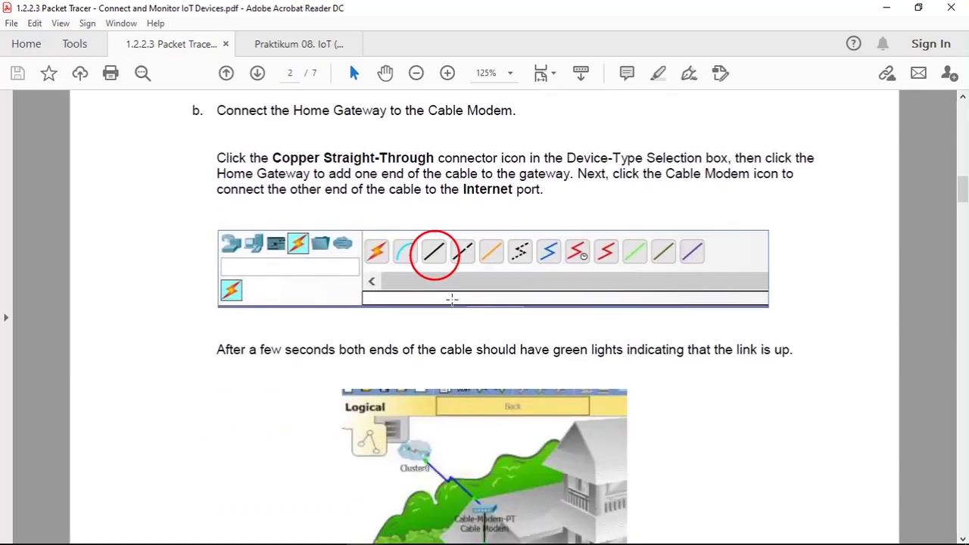
scroll(470, 375, down, 20)
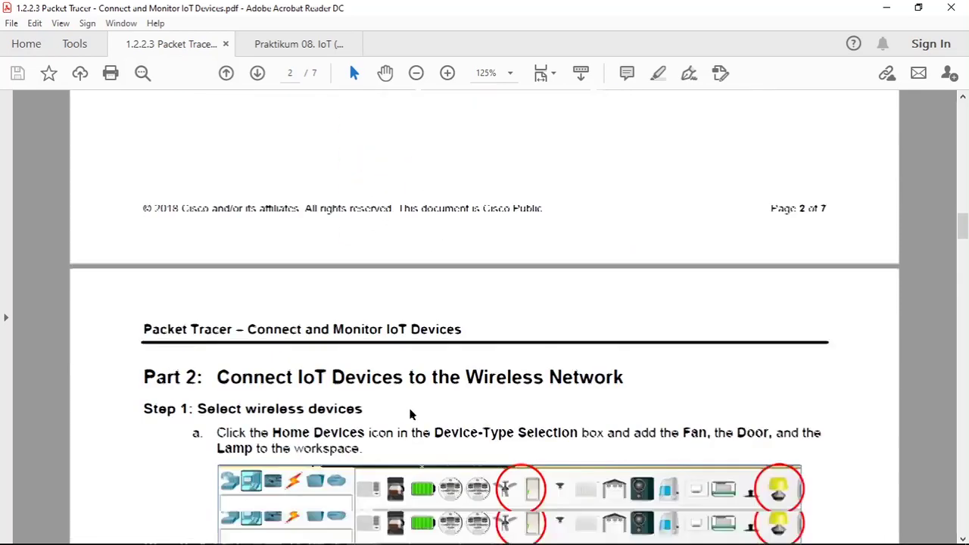
scroll(409, 409, down, 2)
Switch to Cisco Packet Tracer, move Home Gateway0 slightly closer to the walkway beside the pool, and display the available connection cables.
key(alt+Tab)
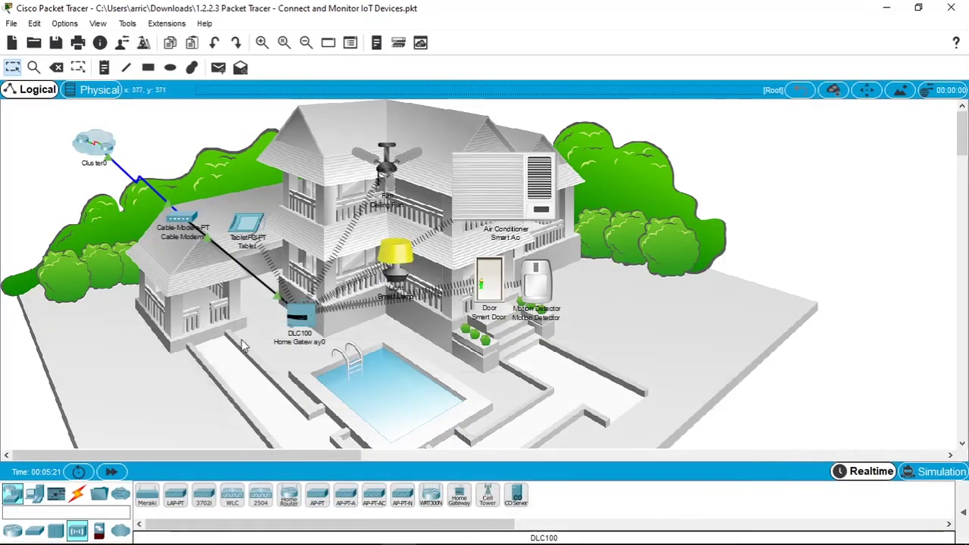
drag(311, 317, 294, 341)
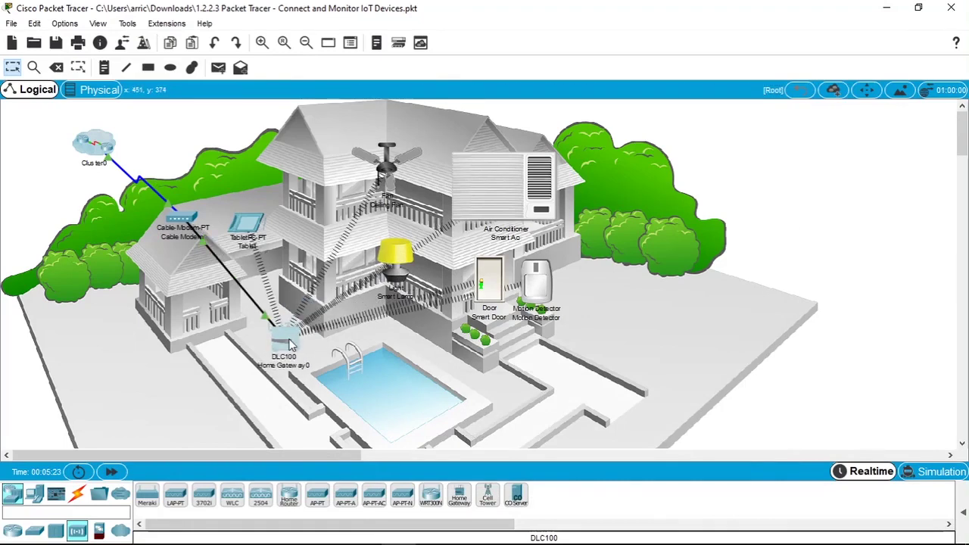
mouse_move(284, 339)
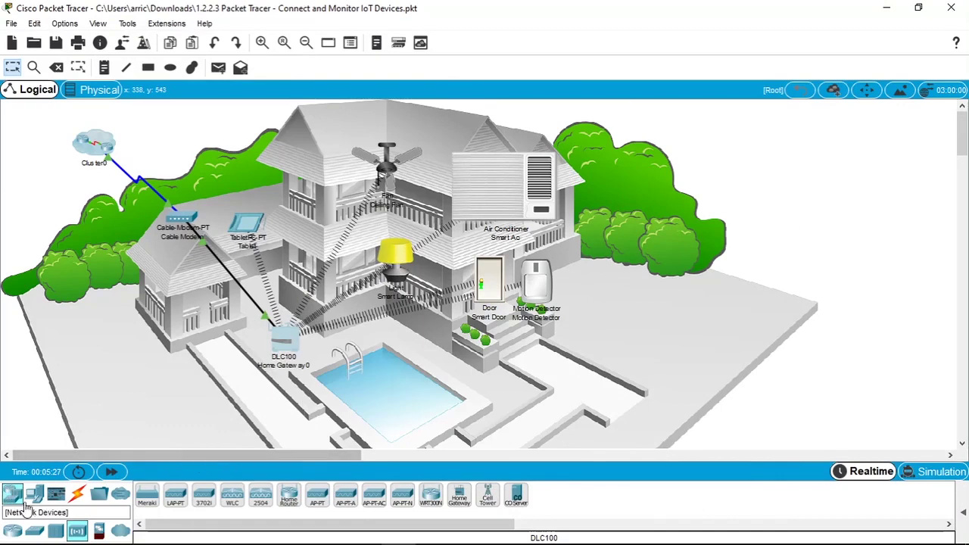
click(76, 497)
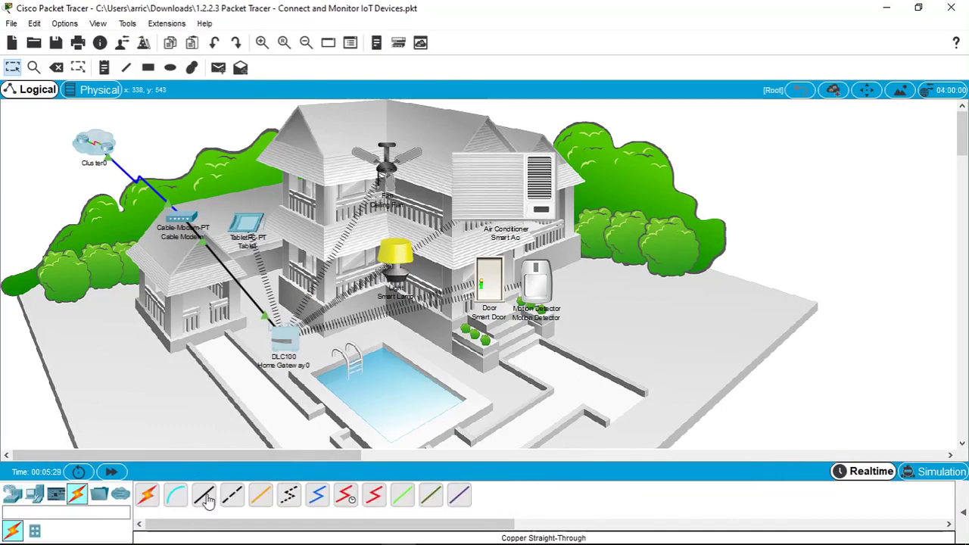
Return to the lab guide and read the Part 2 steps for selecting wireless devices and adding them to the home network.
click(886, 8)
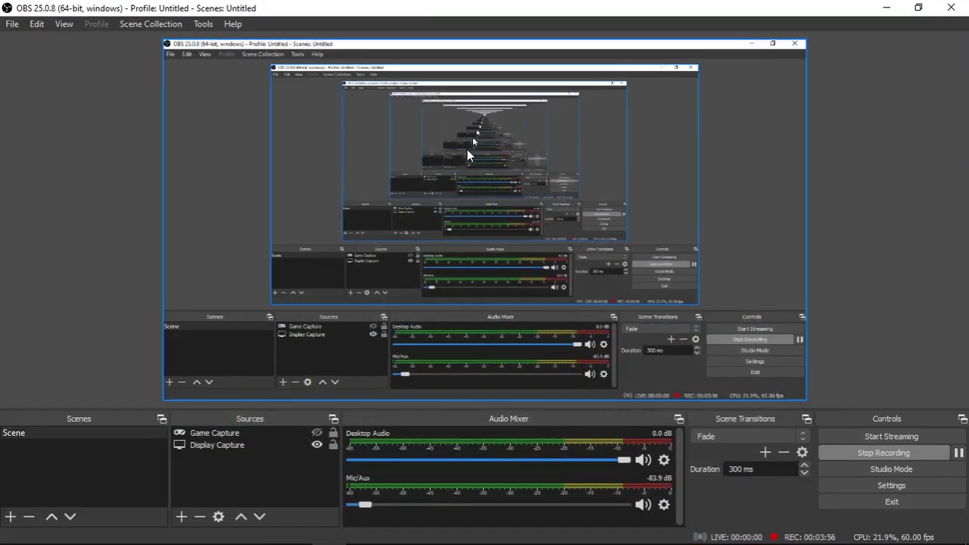
mouse_move(362, 513)
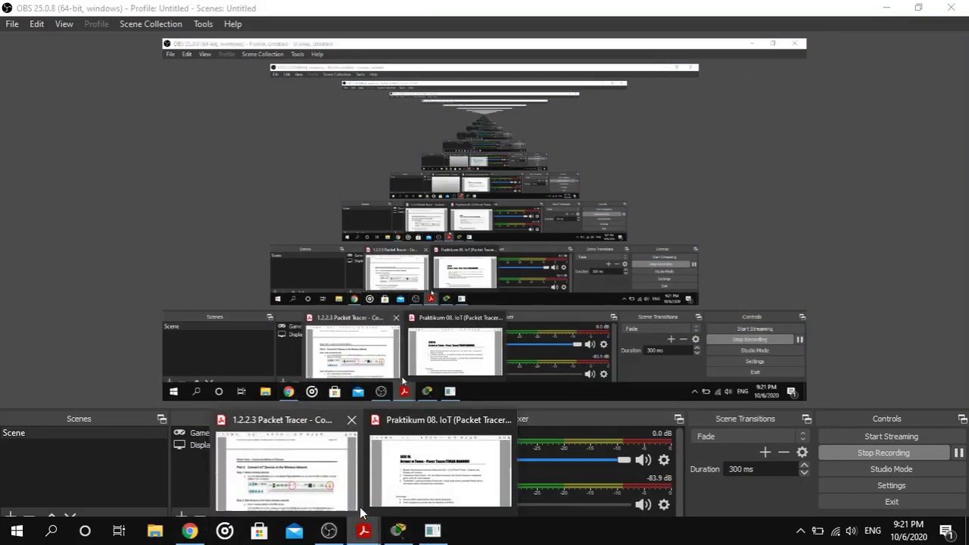
click(354, 492)
scroll(386, 442, down, 2)
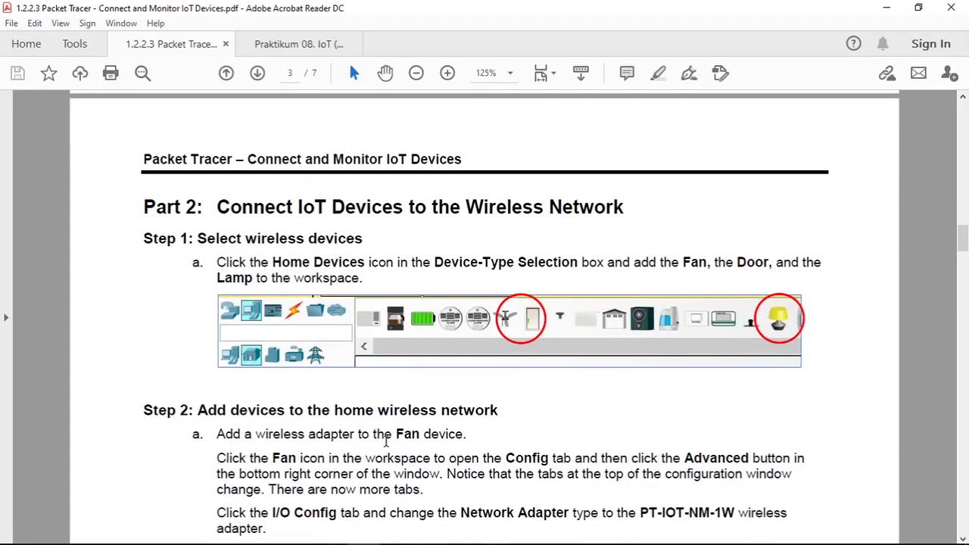
scroll(386, 442, down, 1)
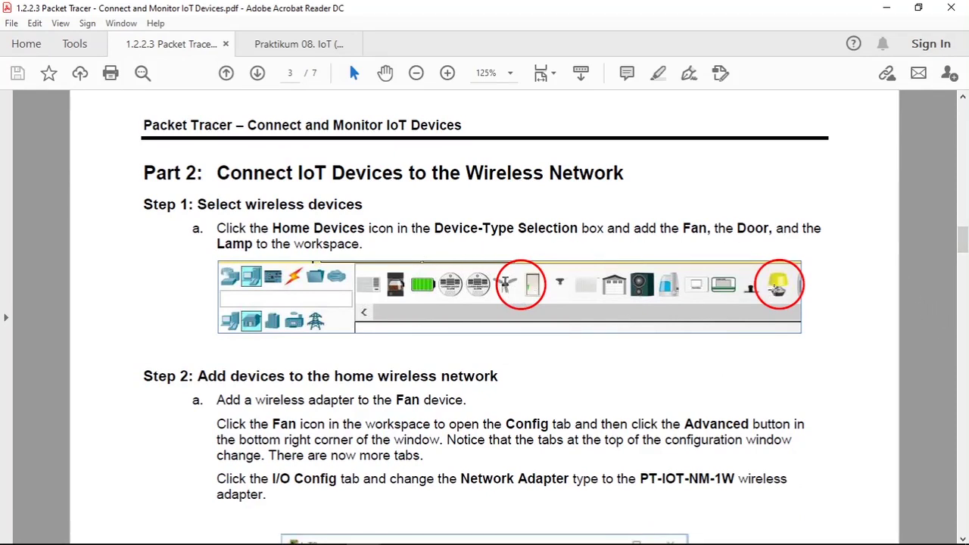
Switch to Cisco Packet Tracer and move the Smart Lamp to the house's upper floor, between the tablet and the ceiling fan.
click(401, 531)
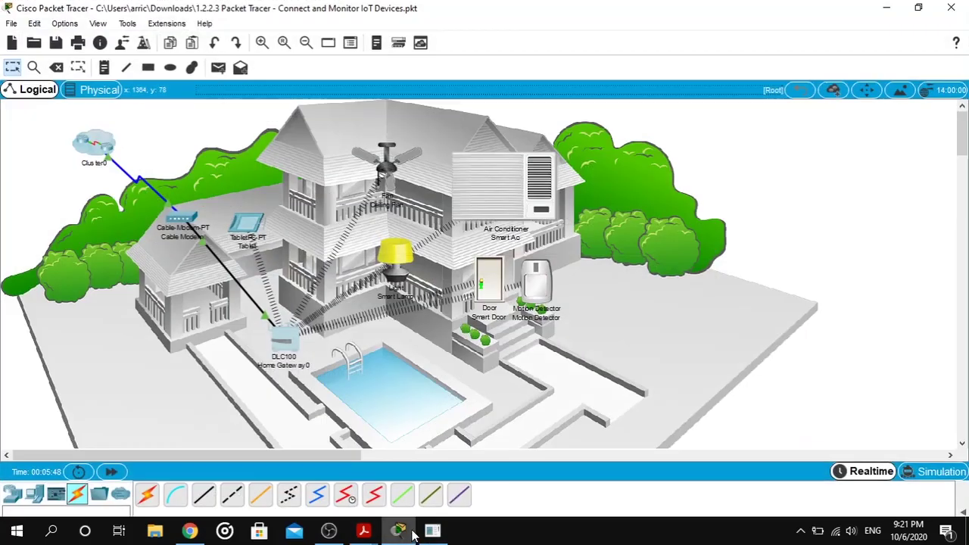
drag(393, 253, 316, 196)
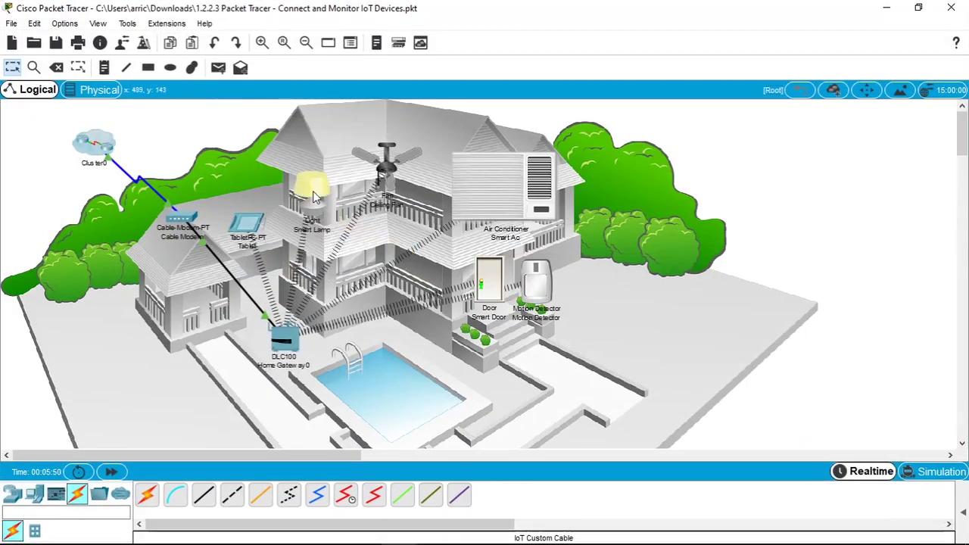
Move the Smart Door slightly, lower the Smart Lamp on the house's upper floor, and raise the Ceiling Fan toward the roof.
alt+click(488, 301)
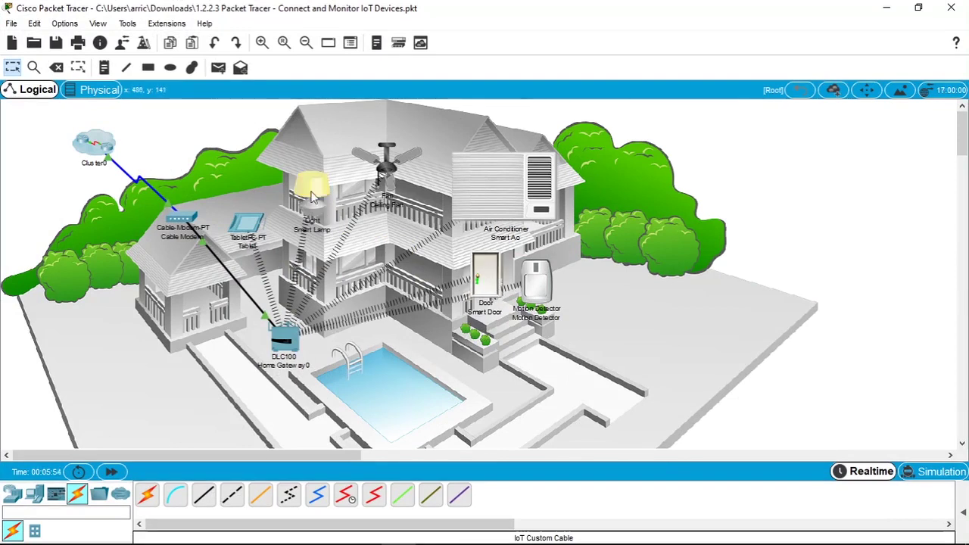
drag(313, 196, 314, 212)
drag(399, 168, 399, 152)
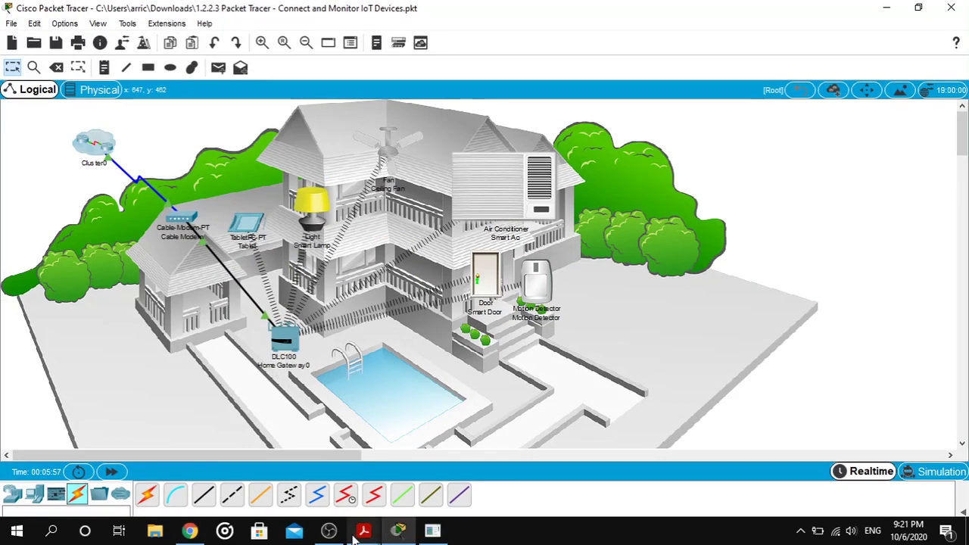
Switch to the lab guide and read the Part 2 step on adding a PT-IOT-NM-1W wireless adapter to the Fan.
mouse_move(361, 532)
click(288, 465)
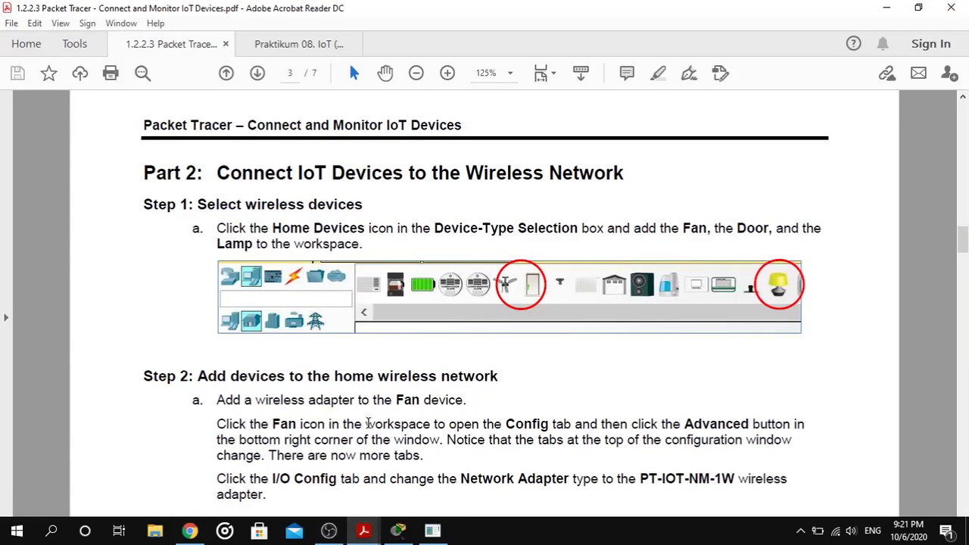
scroll(485, 303, down, 3)
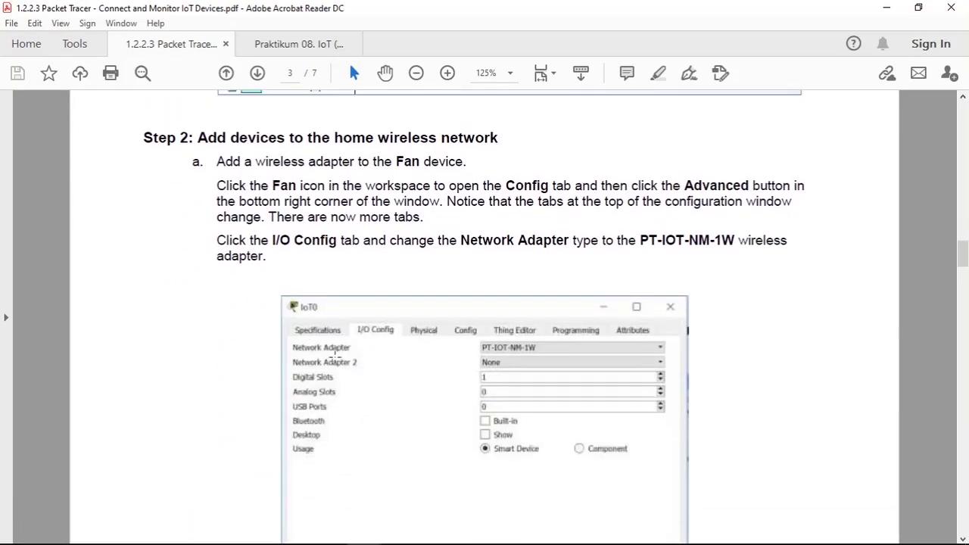
scroll(335, 356, down, 2)
scroll(307, 305, up, 4)
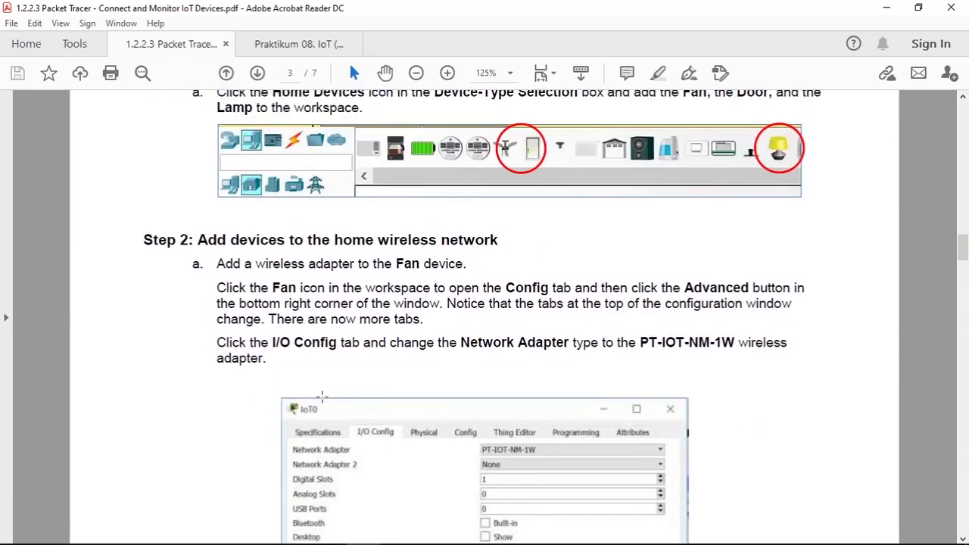
scroll(322, 397, down, 3)
scroll(408, 409, down, 1)
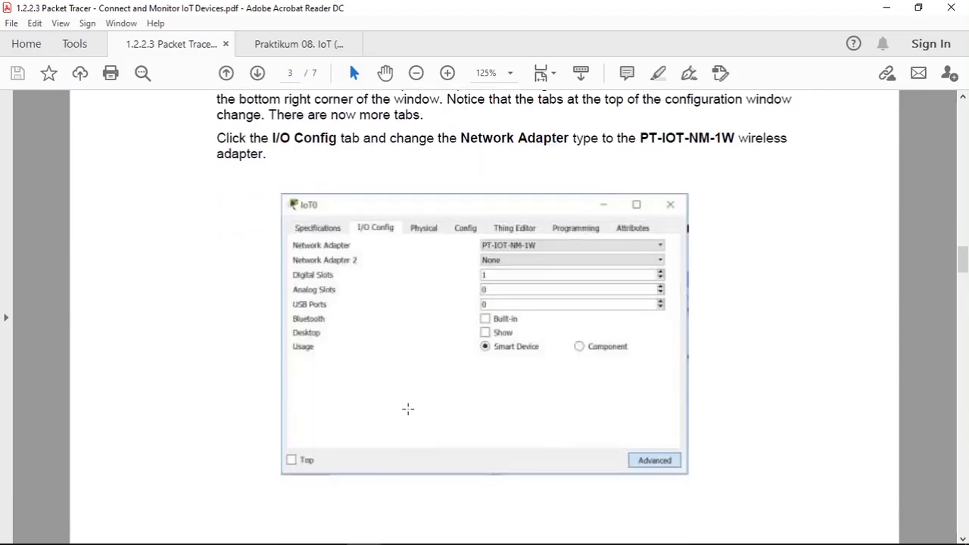
scroll(406, 406, up, 3)
scroll(408, 408, down, 2)
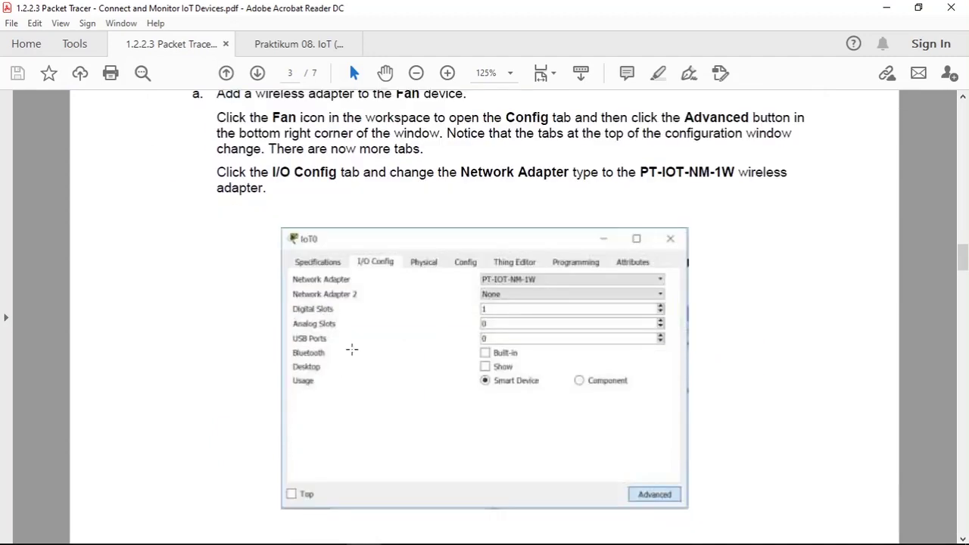
scroll(416, 277, down, 1)
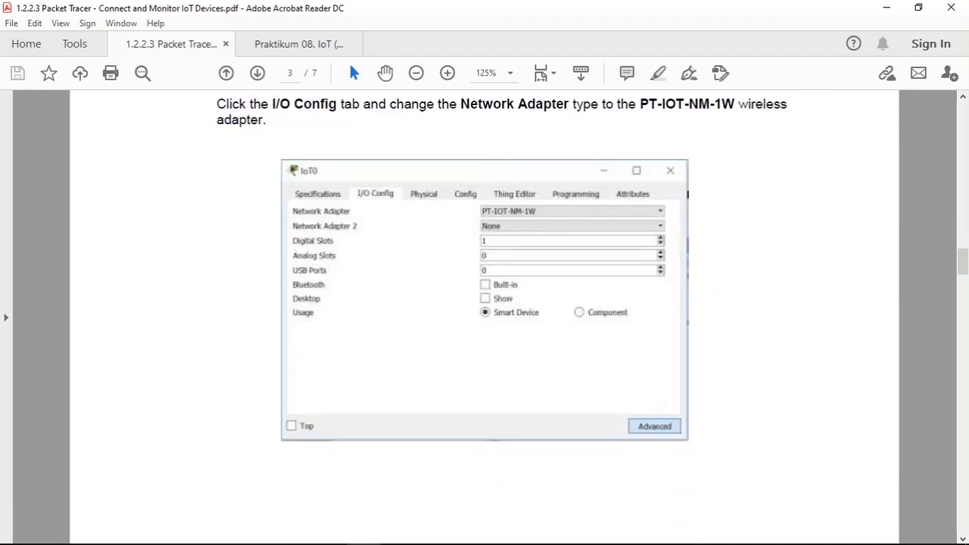
Switch to Cisco Packet Tracer and examine the Network Adapter options in the Smart Door's advanced I/O configuration.
click(432, 531)
click(391, 533)
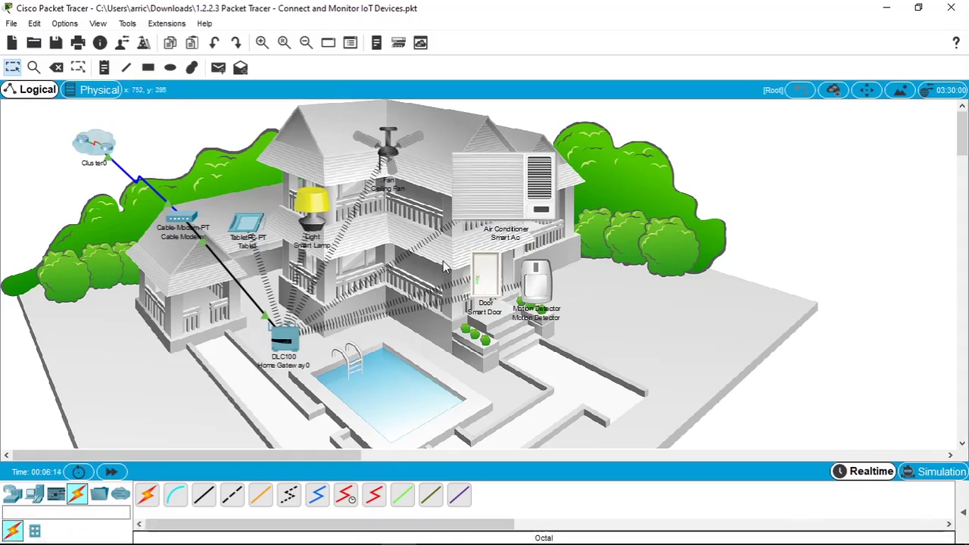
click(481, 276)
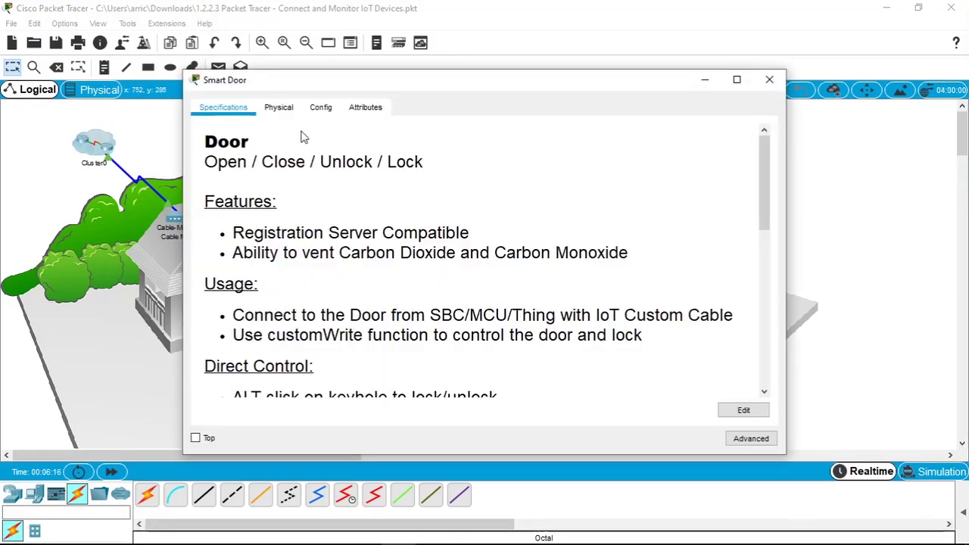
click(749, 439)
click(281, 107)
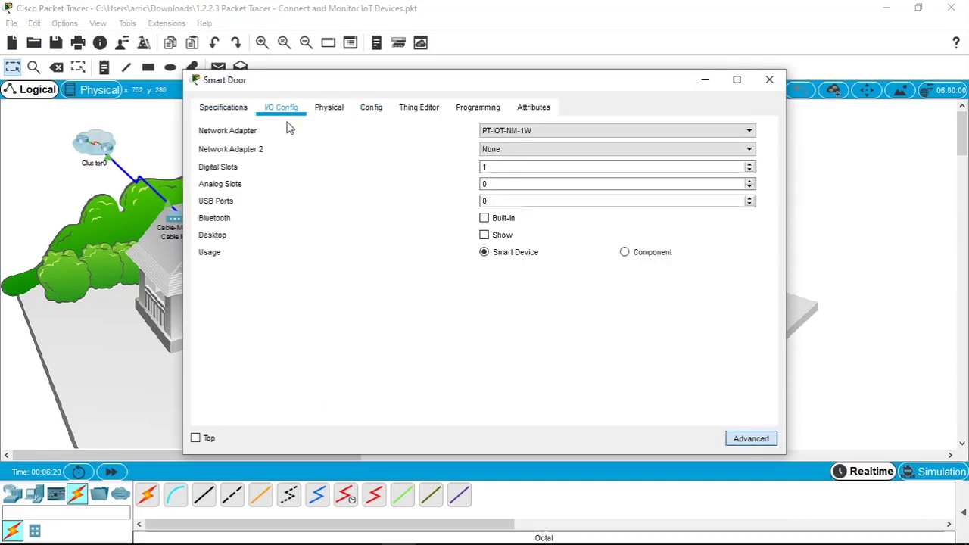
click(518, 132)
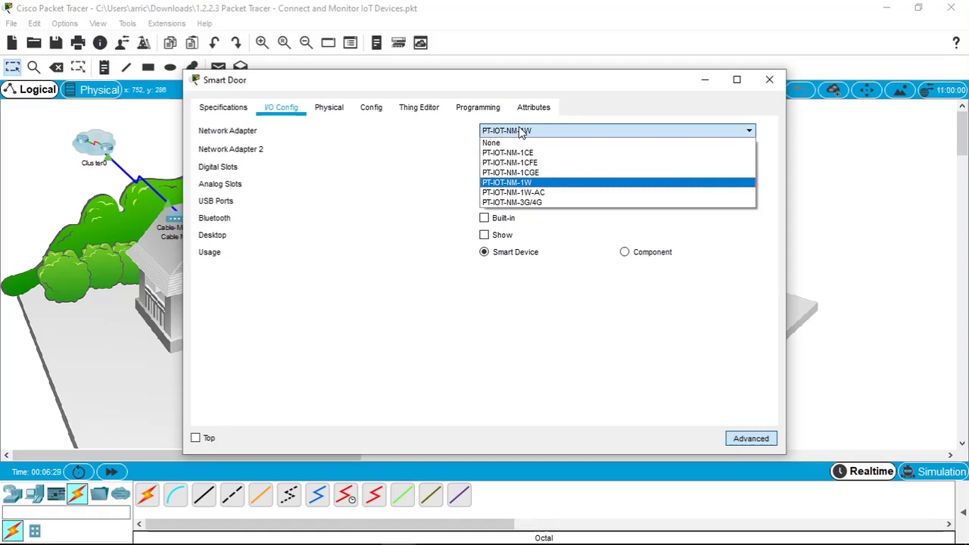
Review the Smart Door's display name and IPv4 gateway settings in its global configuration.
click(330, 107)
click(370, 108)
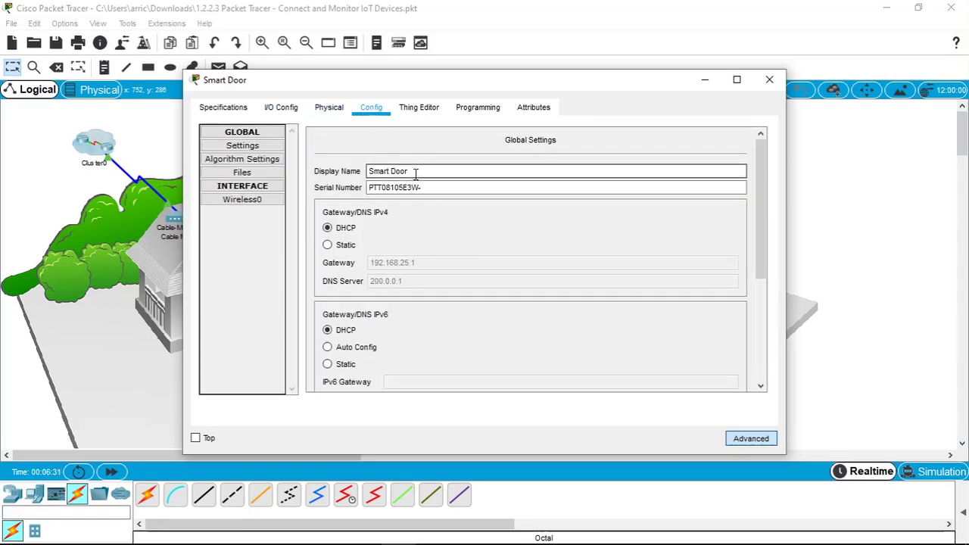
drag(582, 171, 356, 174)
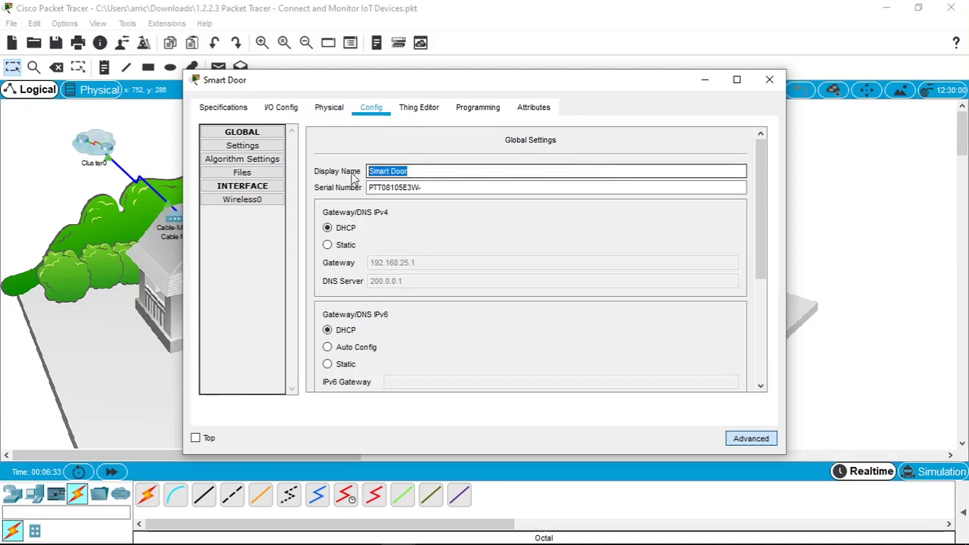
click(255, 149)
scroll(376, 252, down, 1)
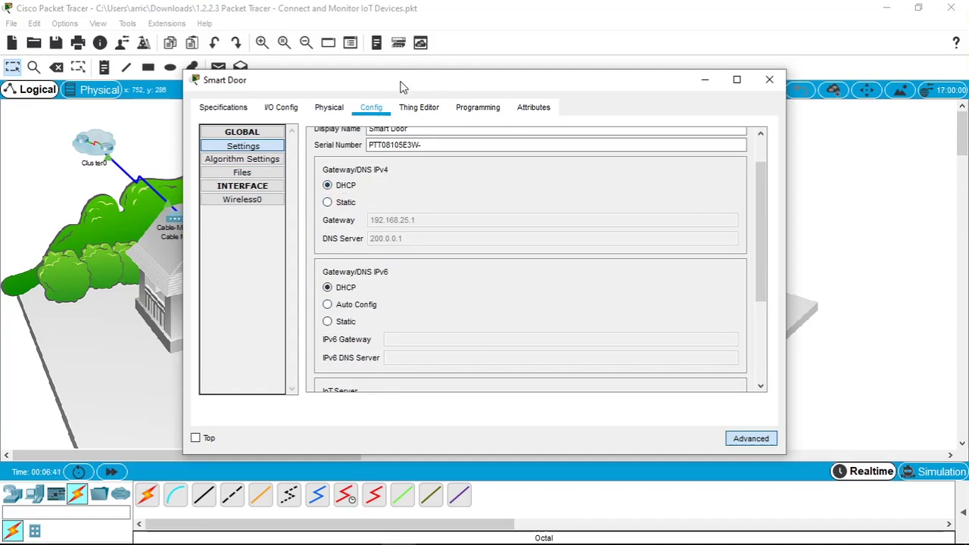
Examine the Smart Door's IoT Server settings, and move Home Gateway0 slightly farther from the pool.
drag(401, 87, 610, 91)
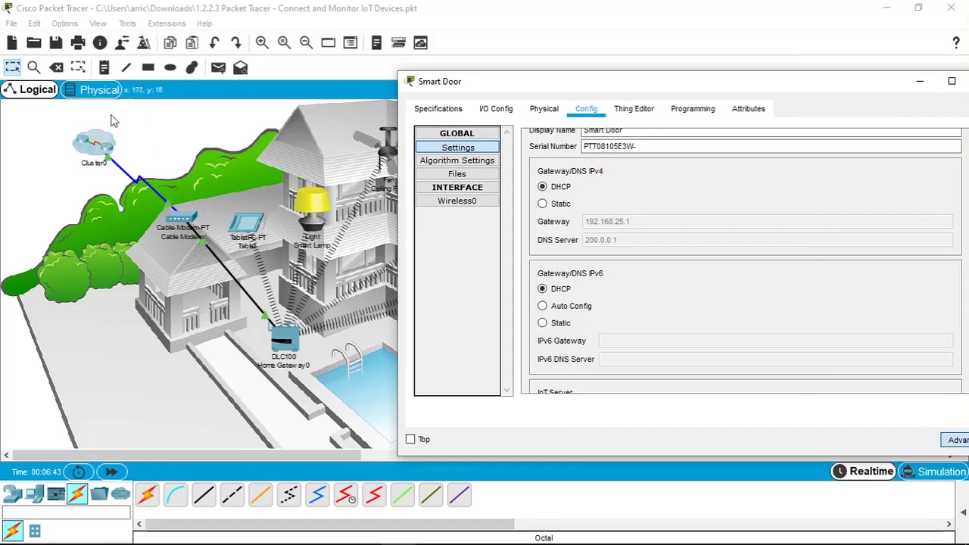
drag(115, 117, 68, 183)
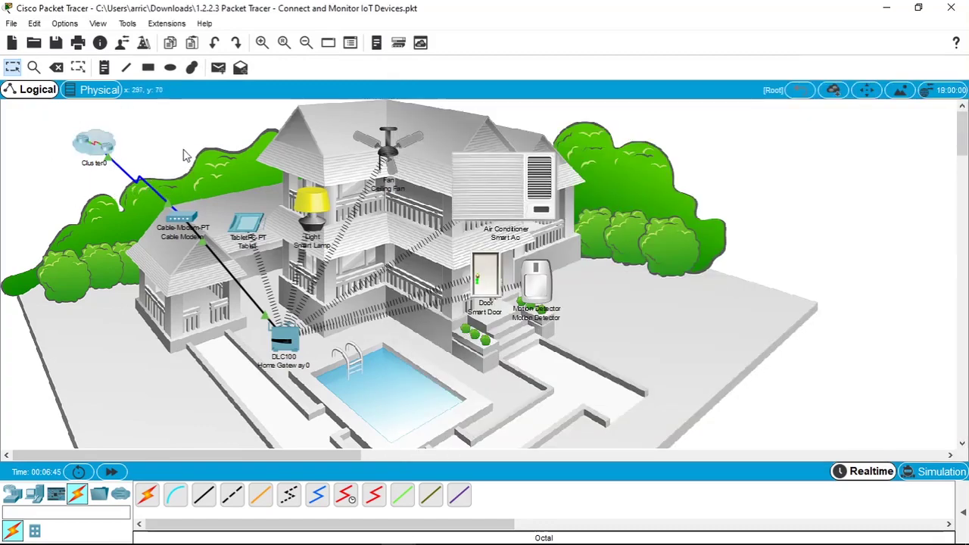
mouse_move(412, 534)
click(493, 493)
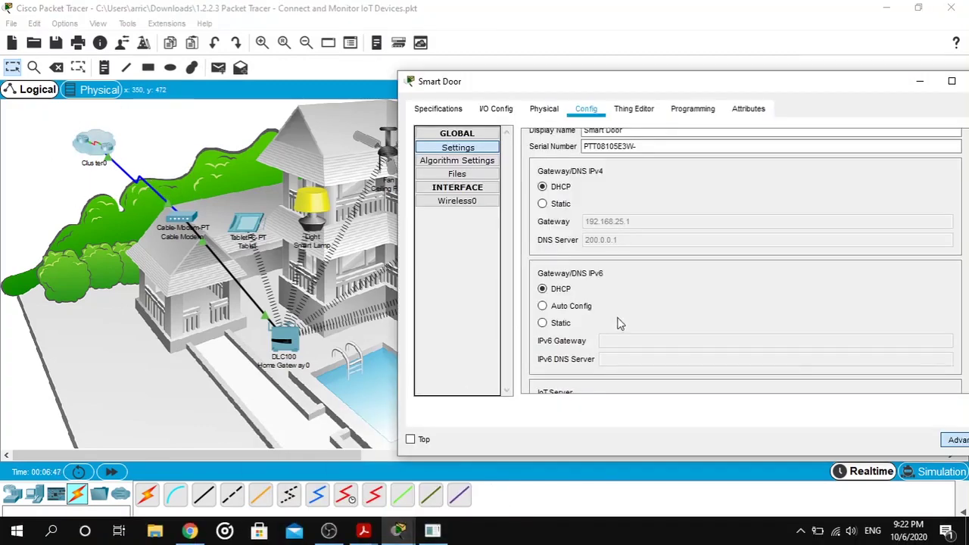
scroll(619, 321, down, 5)
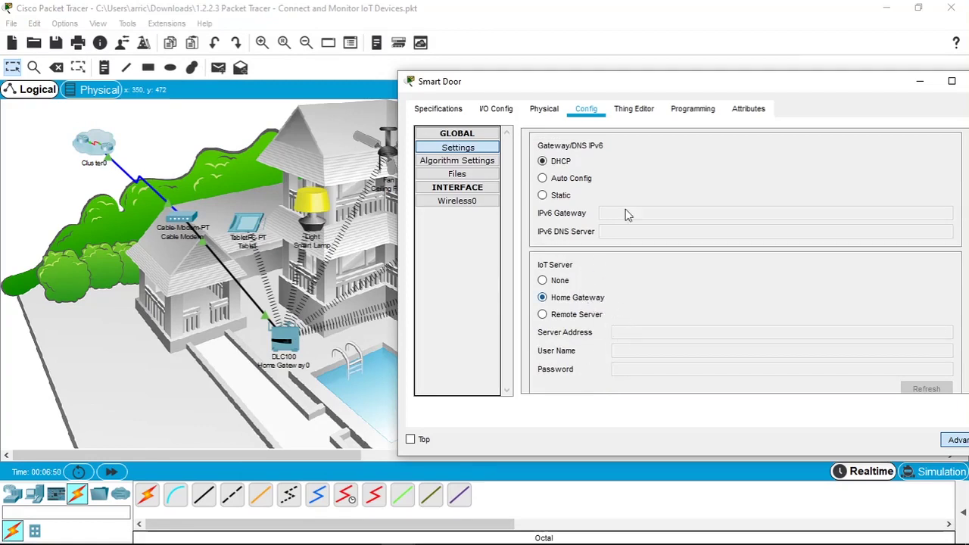
drag(661, 89, 507, 83)
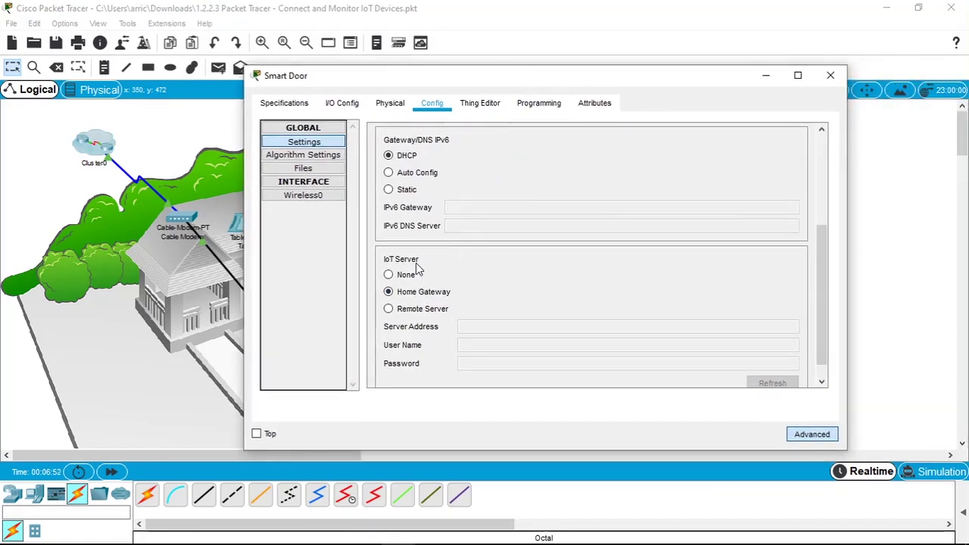
scroll(819, 289, down, 1)
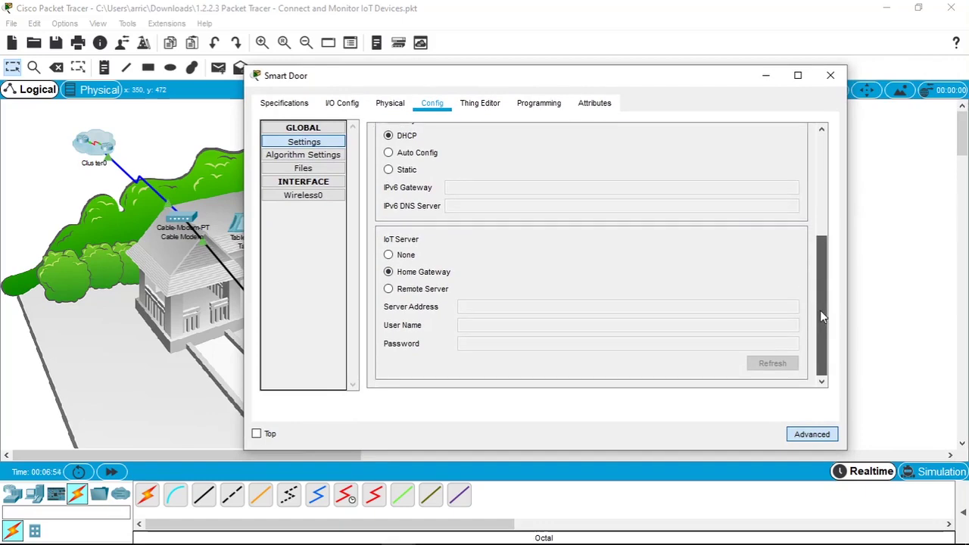
drag(555, 87, 667, 77)
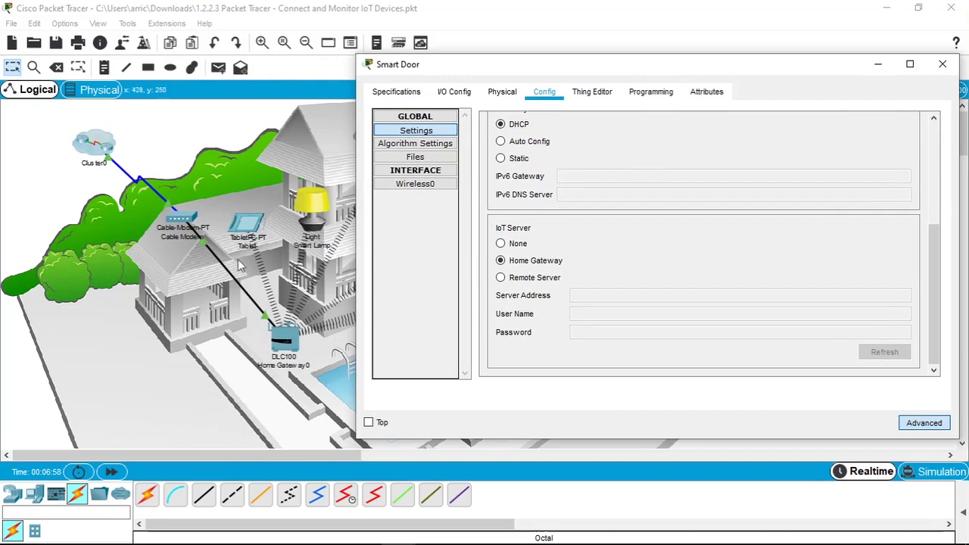
click(288, 345)
Examine the Smart Door's global gateway settings and the Wireless0 interface's SSID and IP configuration, and close its configuration window.
mouse_move(395, 534)
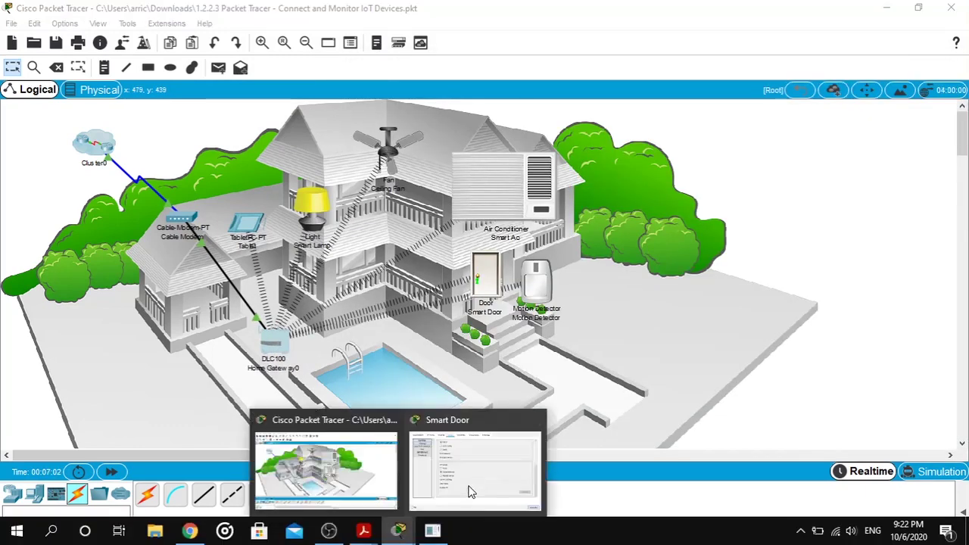
click(469, 488)
click(416, 184)
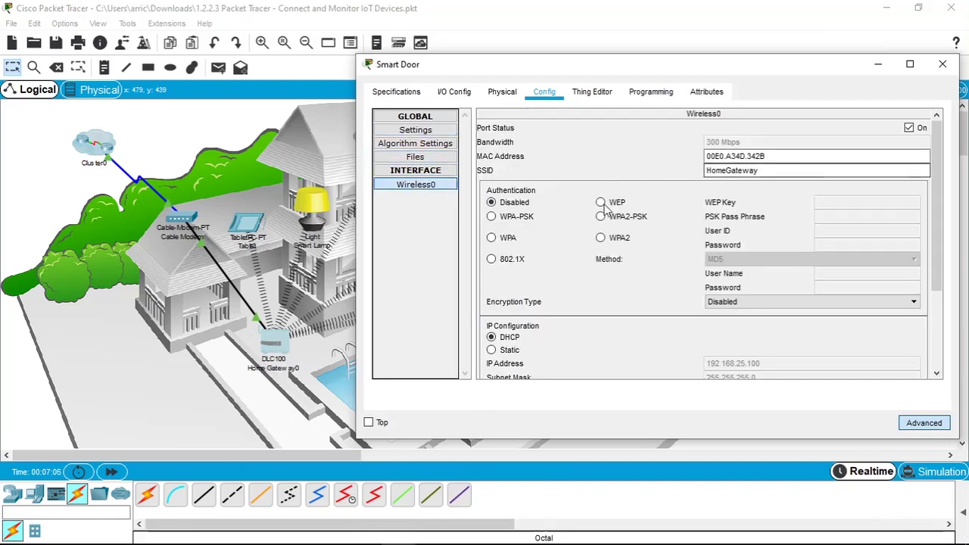
click(428, 132)
scroll(529, 197, up, 5)
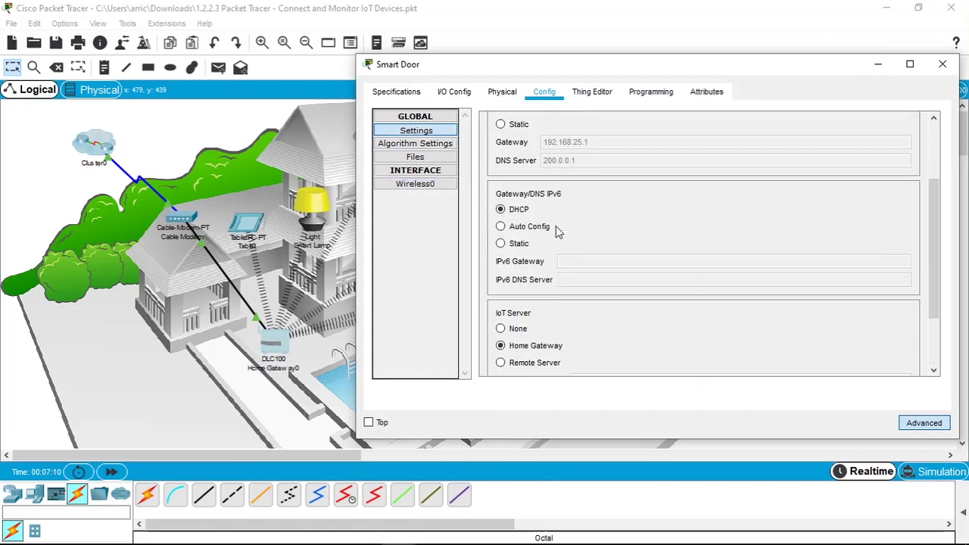
scroll(580, 148, up, 1)
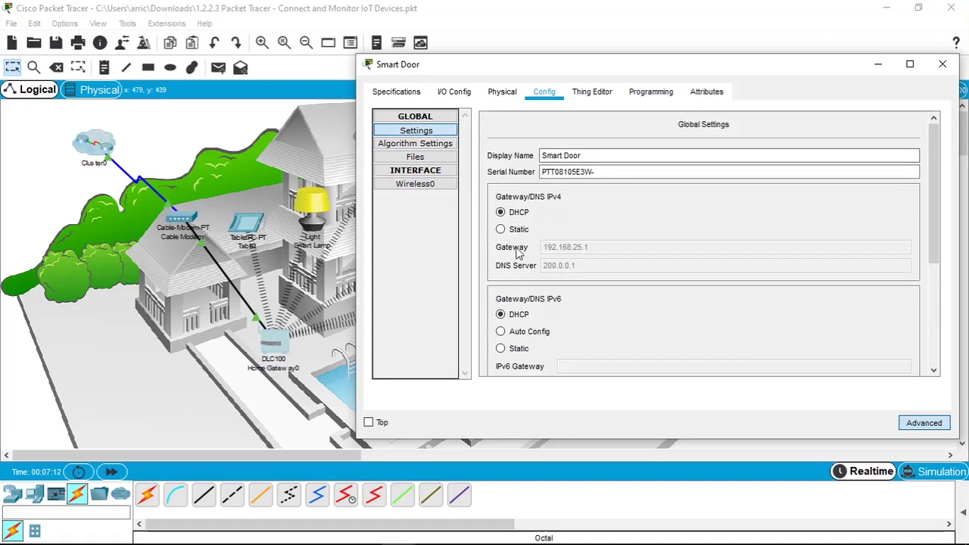
click(416, 184)
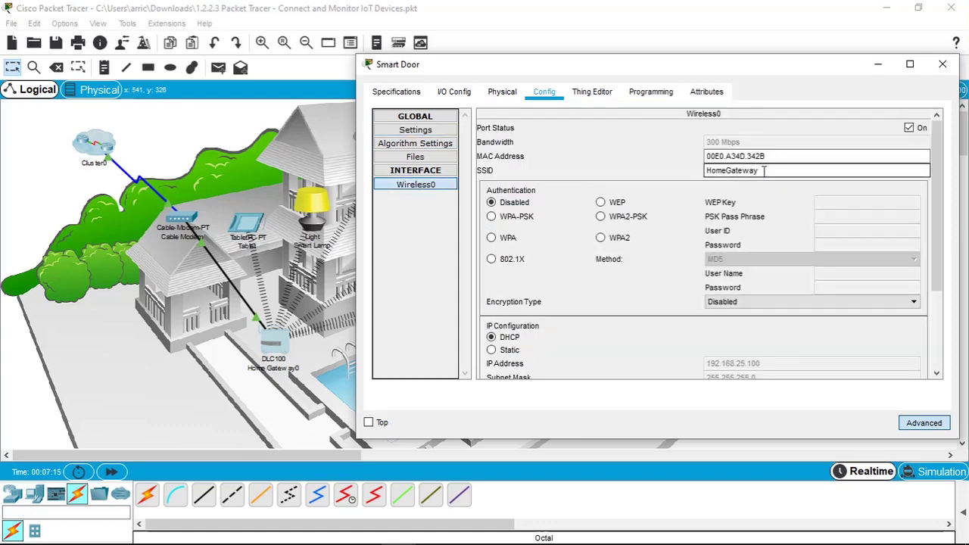
scroll(532, 277, down, 3)
scroll(519, 270, down, 1)
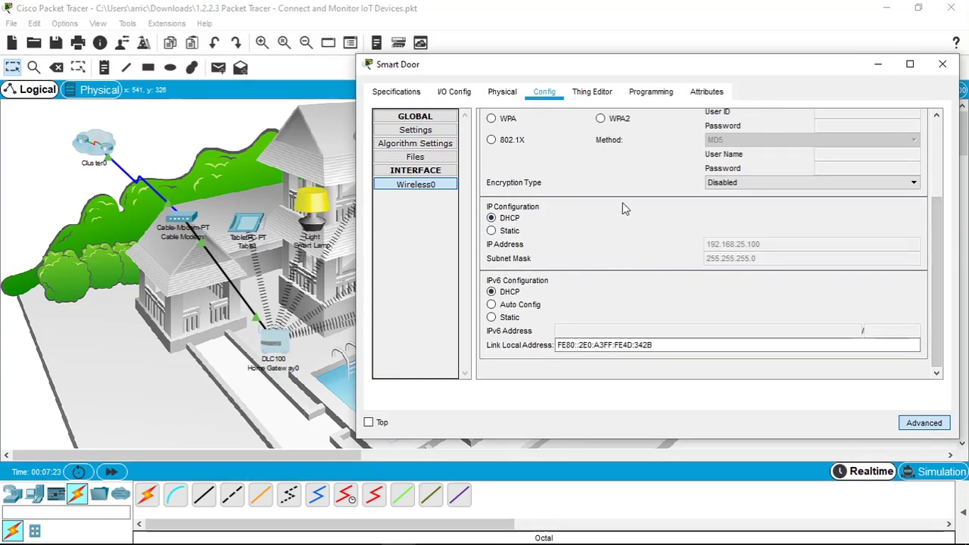
click(942, 64)
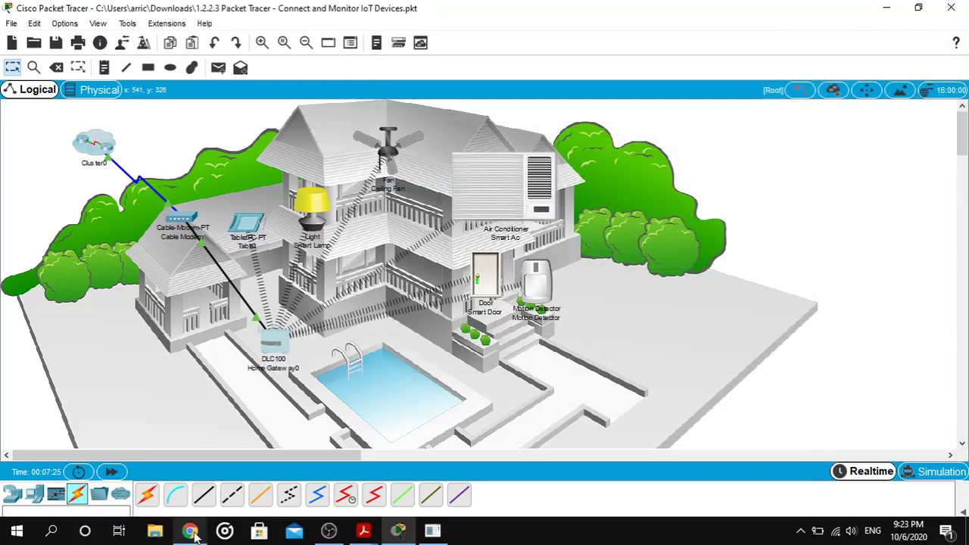
Switch to the lab guide and read the steps on renaming the Fan and verifying its wireless network connection.
click(189, 530)
click(364, 530)
click(331, 469)
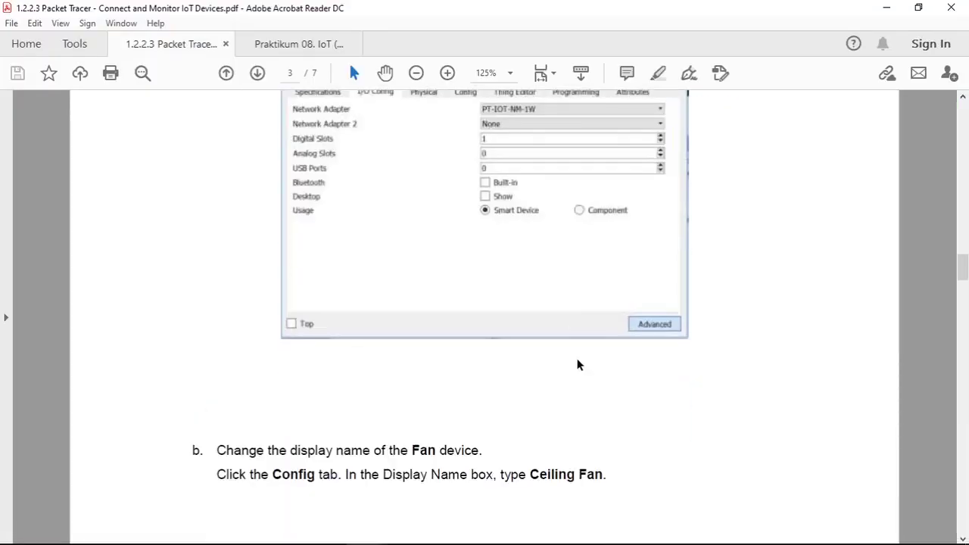
scroll(448, 394, down, 3)
scroll(447, 394, down, 10)
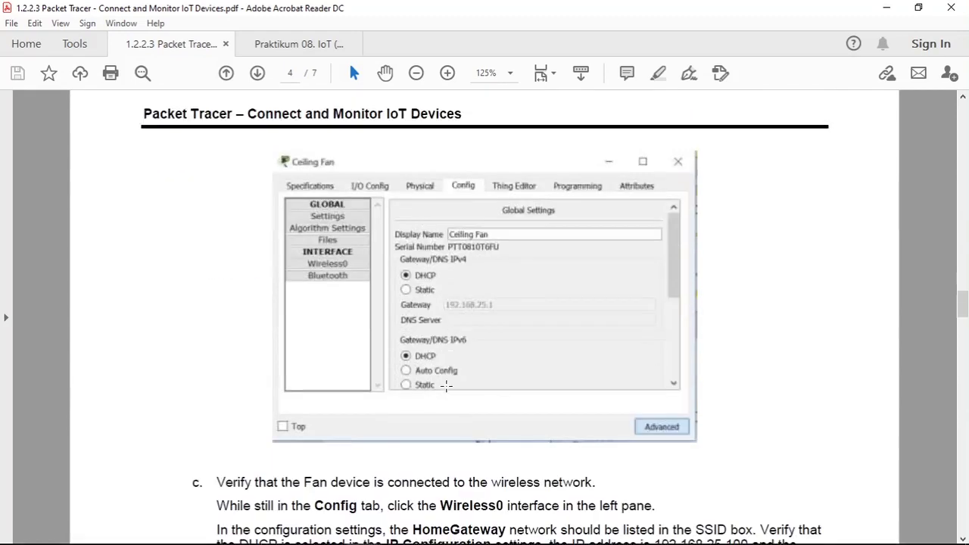
scroll(446, 388, down, 3)
scroll(379, 307, down, 6)
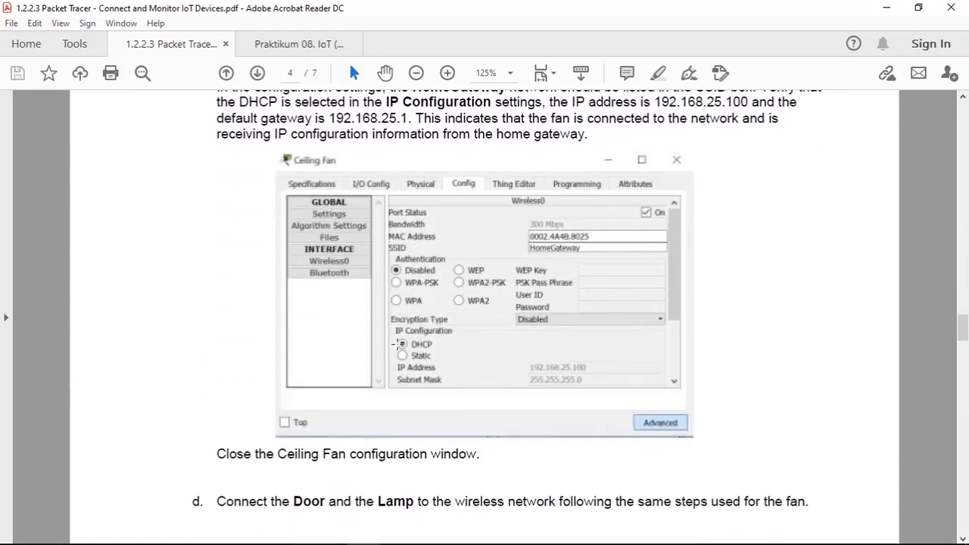
click(392, 532)
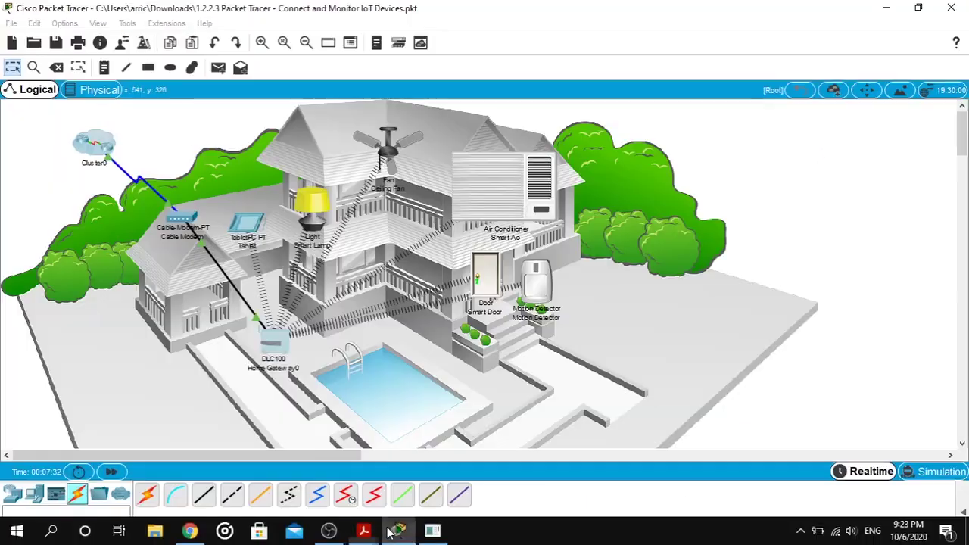
alt+click(490, 282)
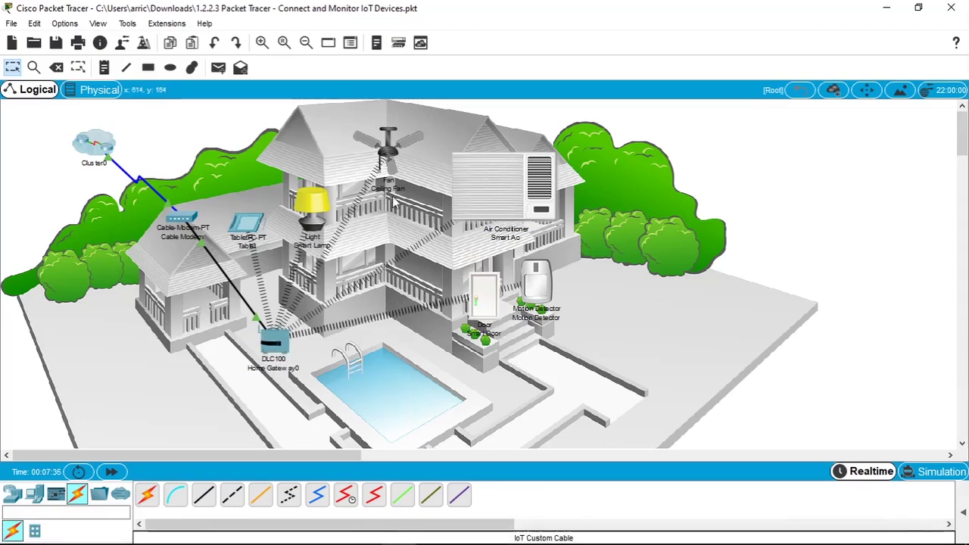
click(388, 151)
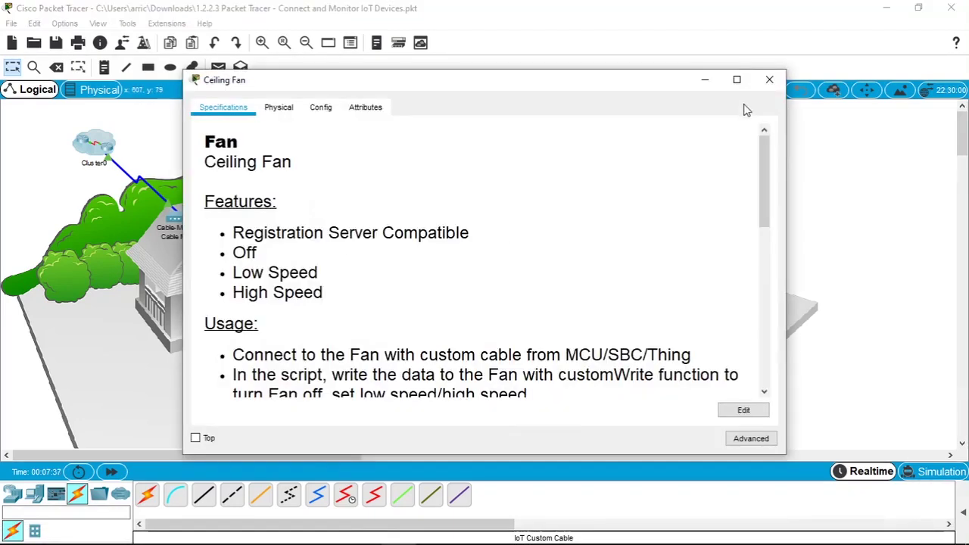
click(769, 80)
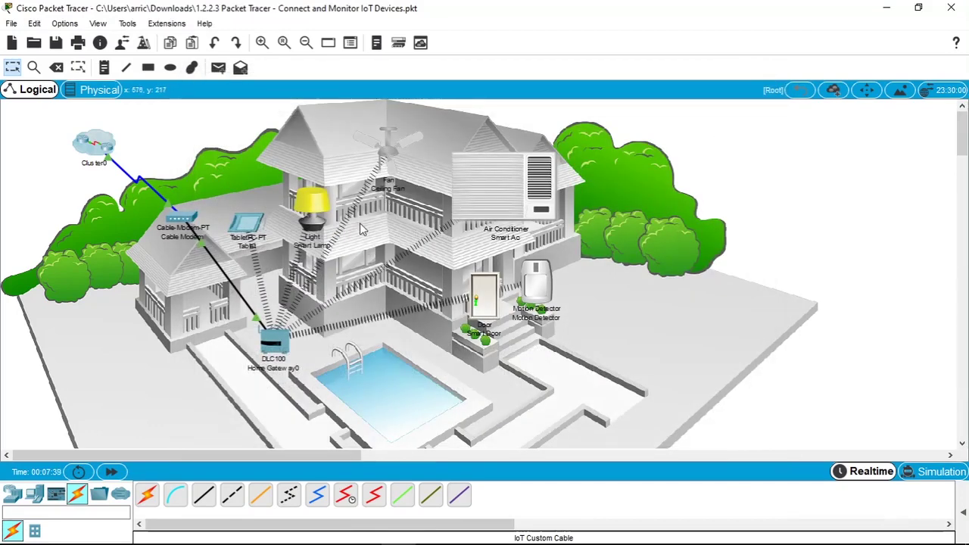
drag(277, 165, 340, 269)
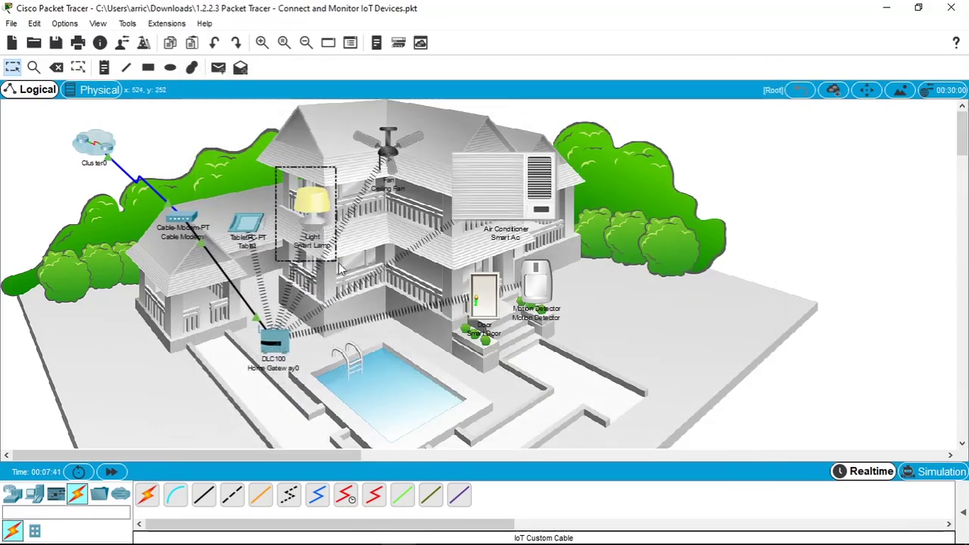
click(365, 252)
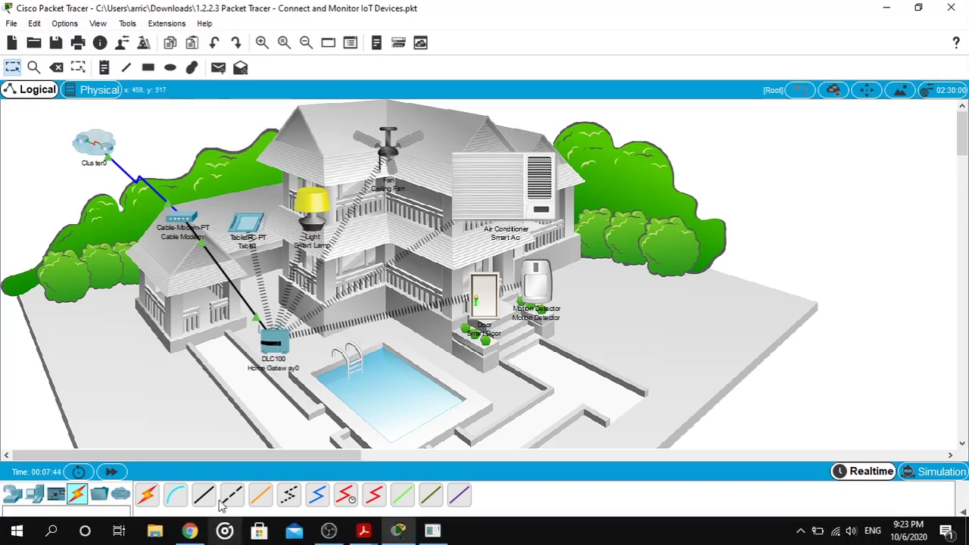
mouse_move(297, 199)
mouse_down()
mouse_move(353, 242)
mouse_move(299, 205)
mouse_up()
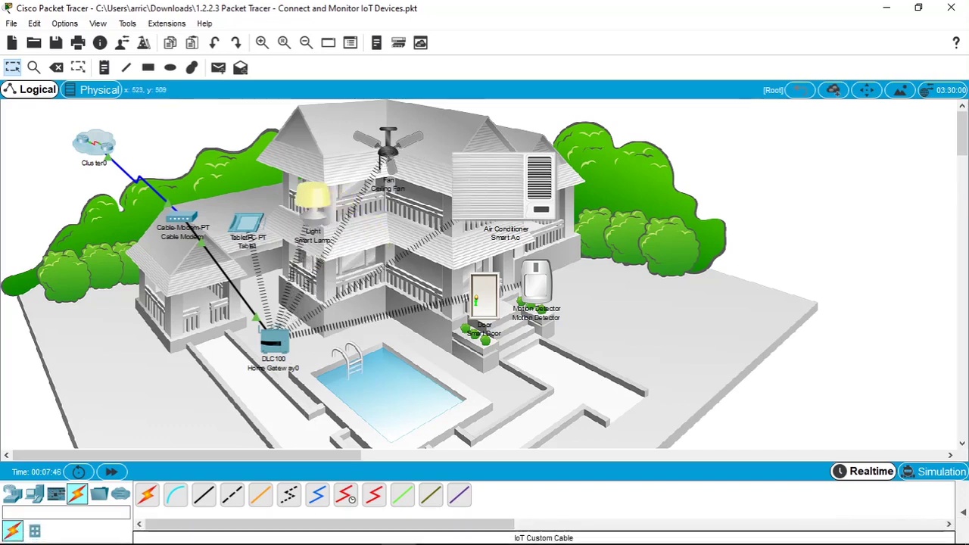
Switch to the lab guide and read Part 3 on adding a wireless tablet and connecting it to the HomeGateway network.
click(363, 530)
scroll(321, 475, down, 5)
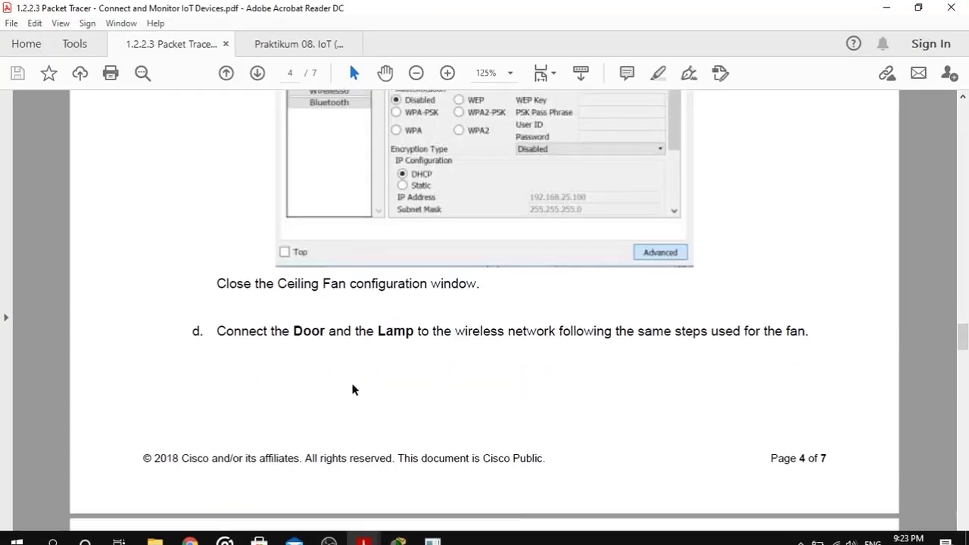
scroll(352, 391, down, 3)
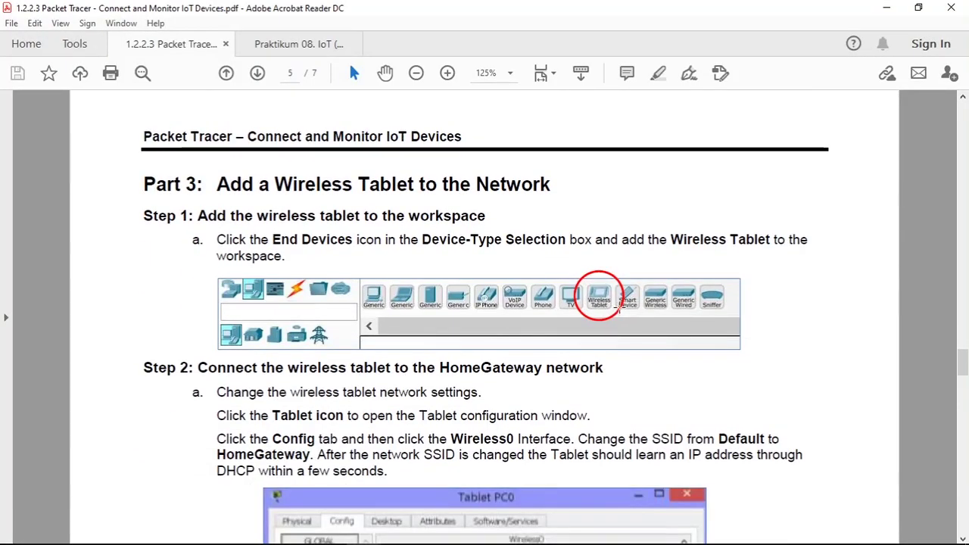
scroll(344, 356, down, 2)
scroll(344, 354, down, 13)
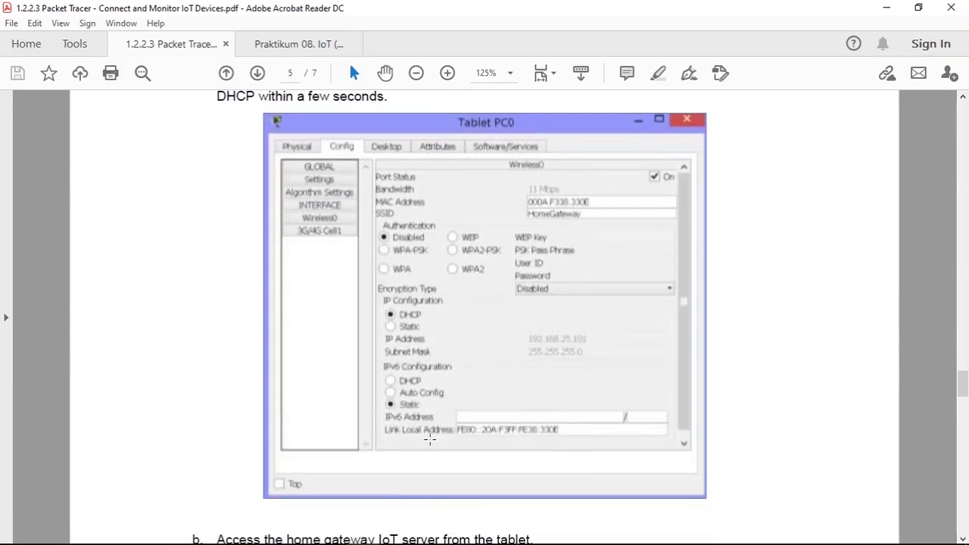
click(432, 539)
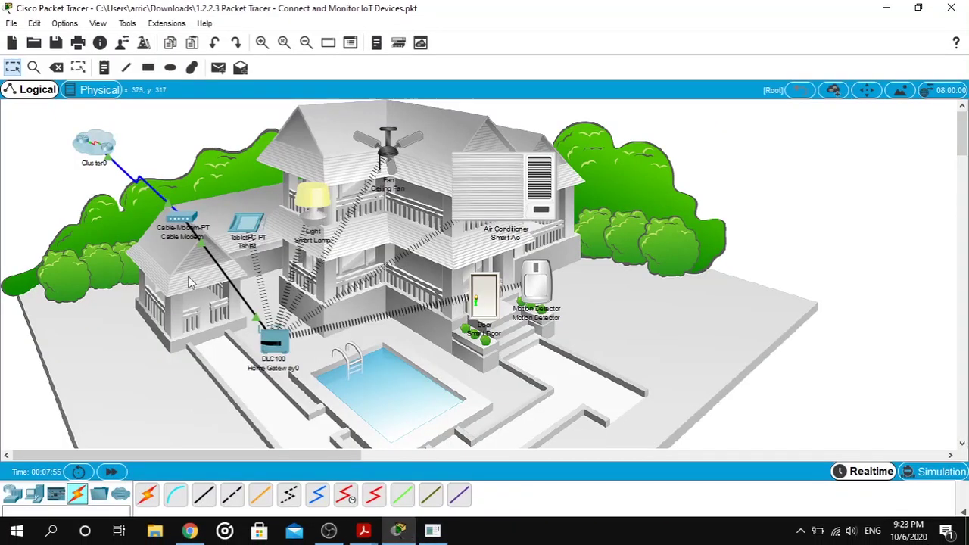
click(254, 225)
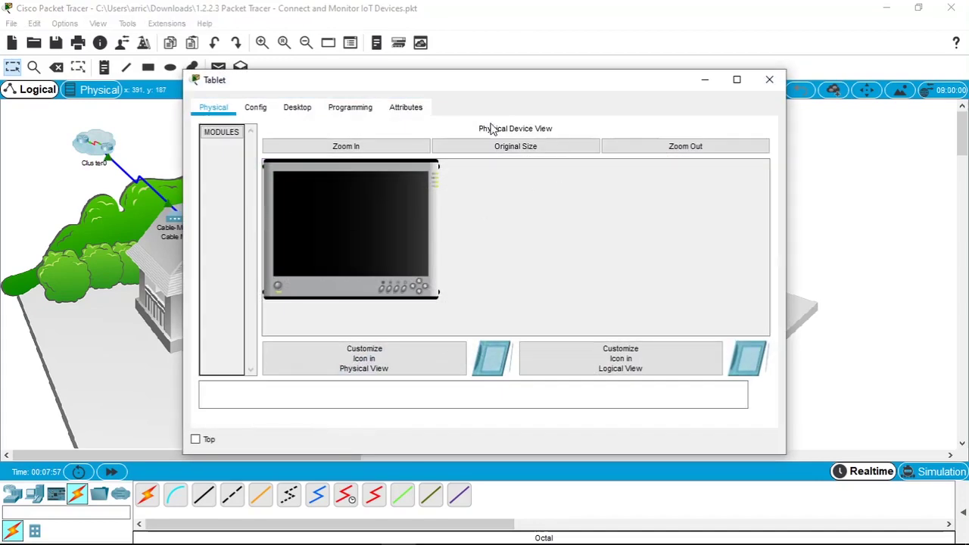
drag(444, 84, 626, 42)
click(382, 88)
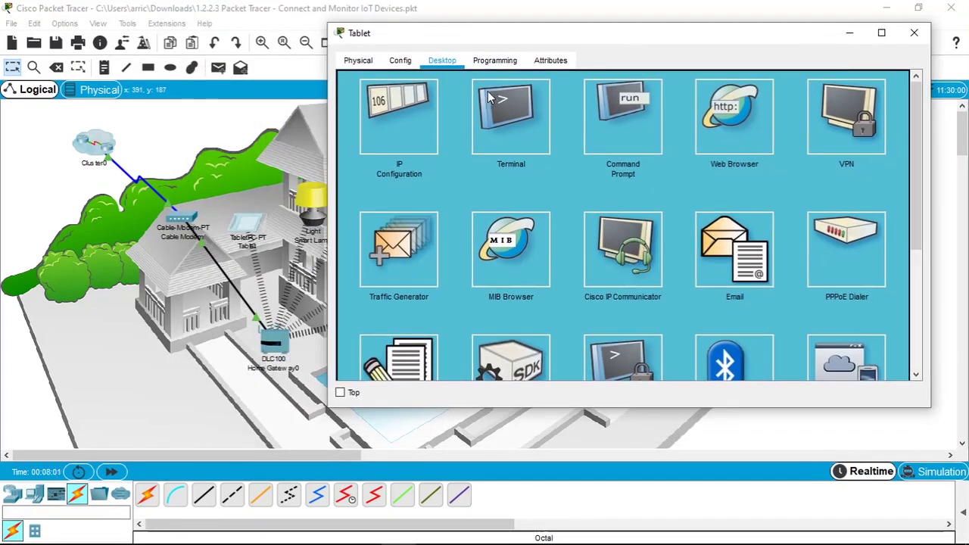
Examine the Tablet's global gateway and DNS settings, and move the Tablet slightly on the annex roof.
click(409, 66)
click(363, 64)
click(409, 67)
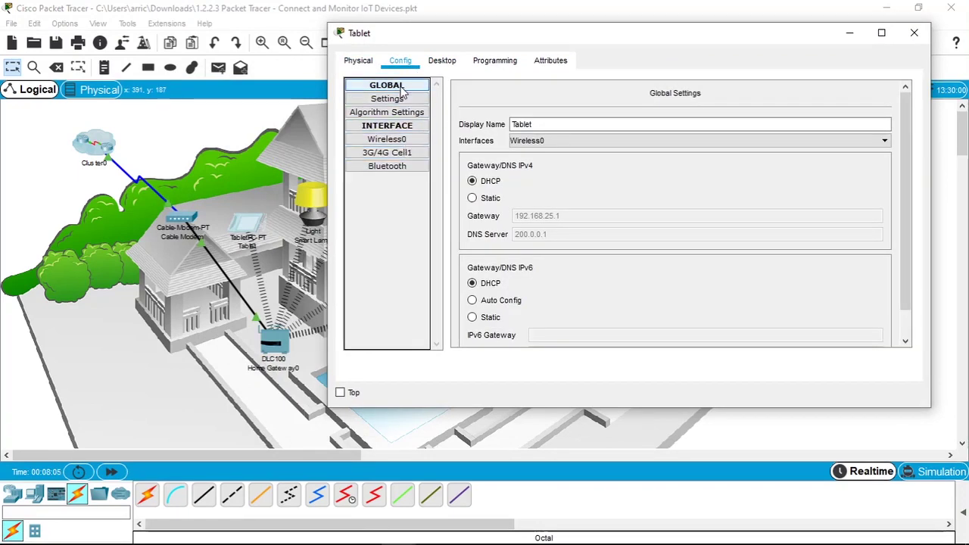
drag(435, 47, 433, 53)
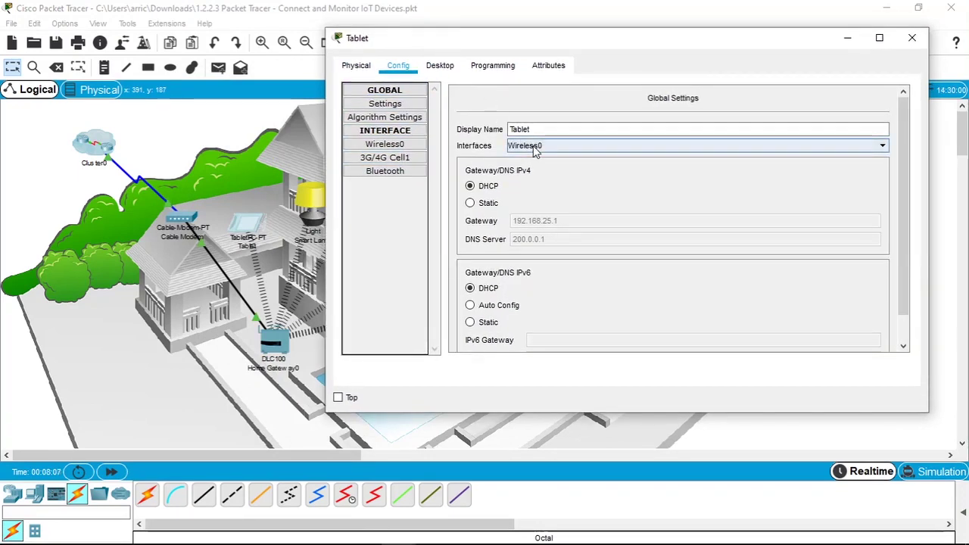
scroll(530, 265, down, 2)
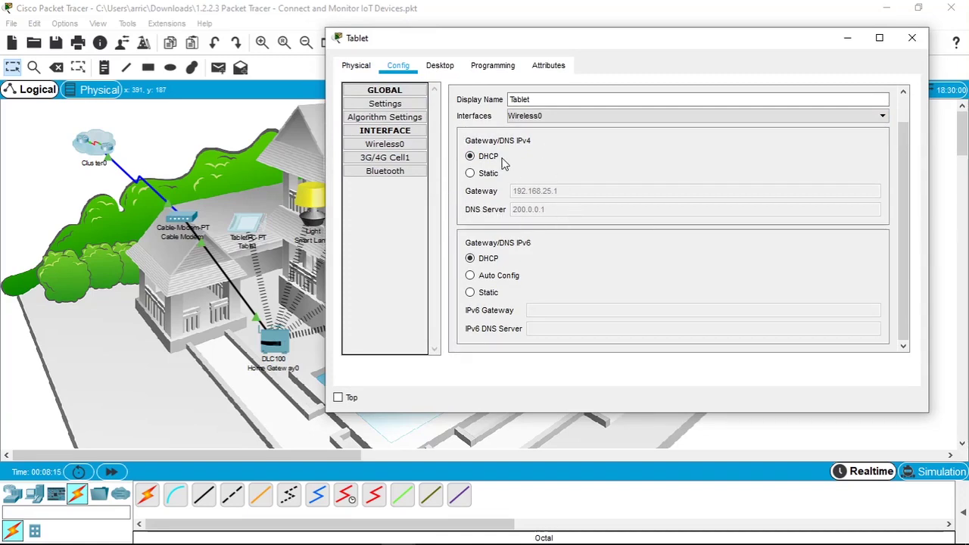
drag(448, 40, 514, 48)
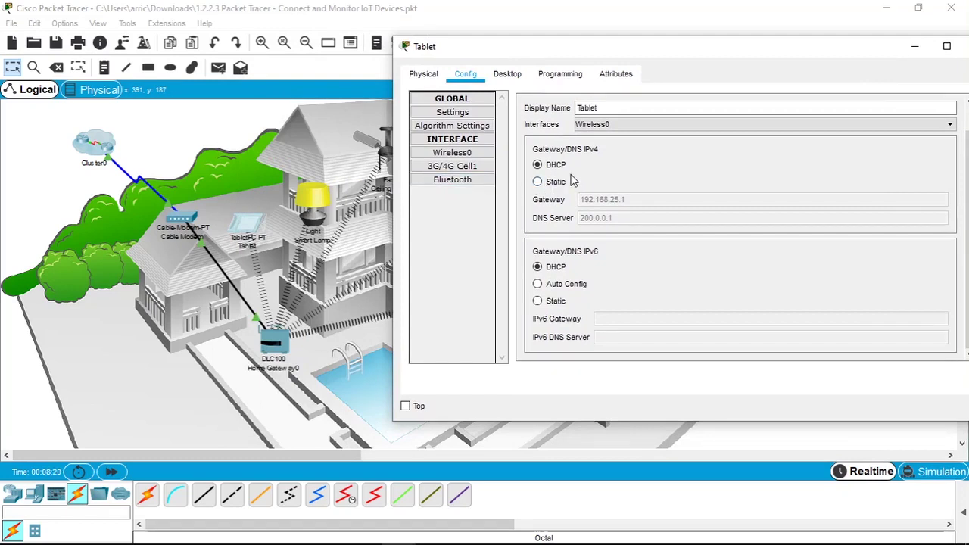
click(261, 225)
mouse_move(261, 224)
mouse_down()
mouse_move(244, 206)
mouse_move(246, 227)
mouse_up()
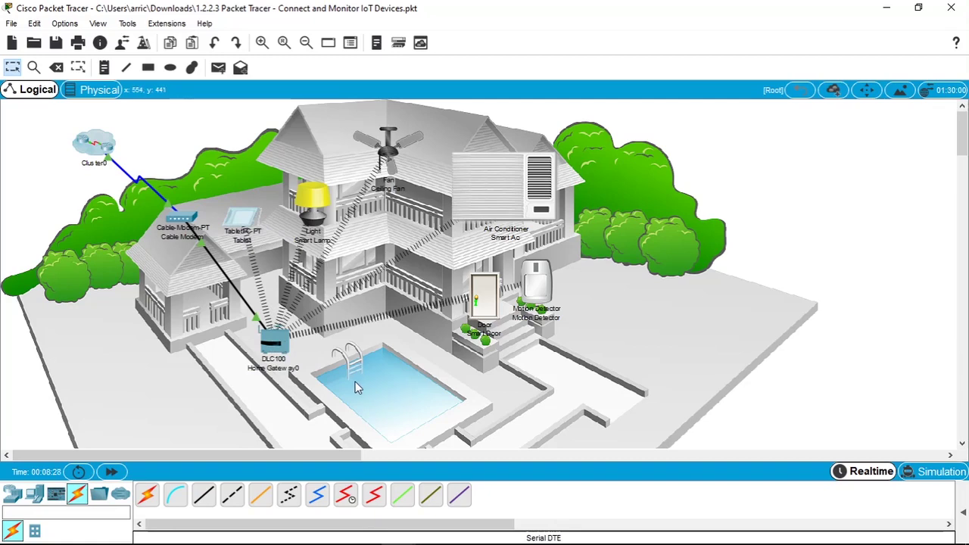
Switch to the lab guide and read step b on accessing the home gateway IoT server from the tablet.
mouse_move(393, 535)
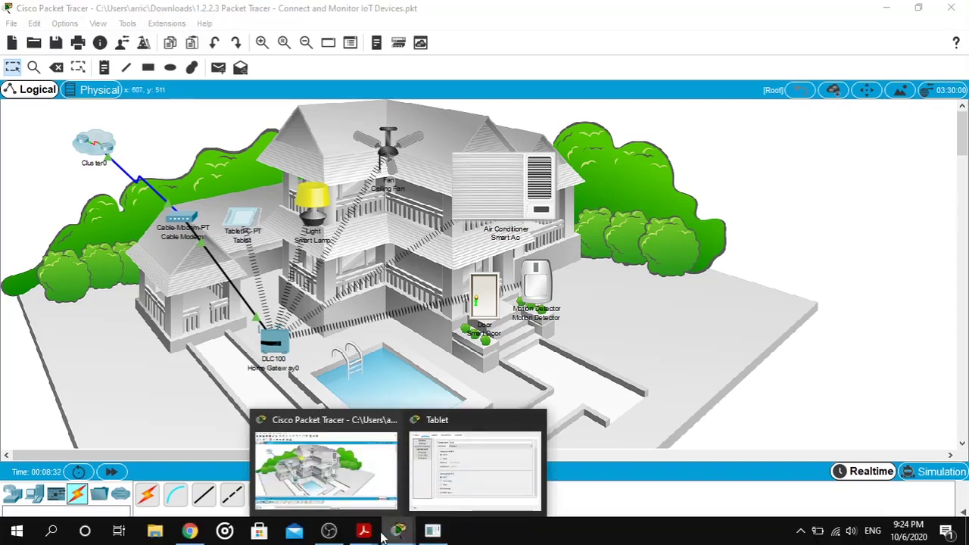
mouse_move(363, 531)
click(375, 466)
scroll(415, 333, down, 3)
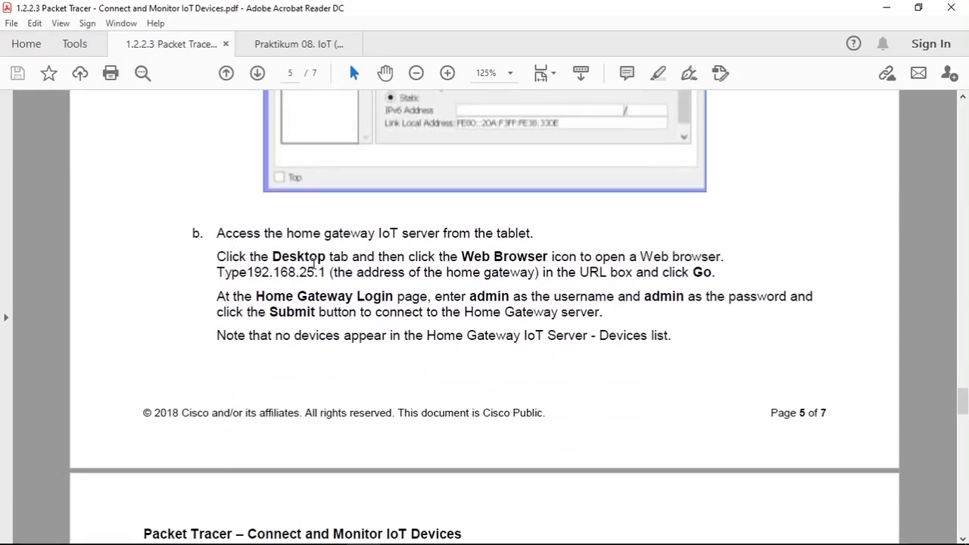
drag(246, 273, 327, 280)
click(378, 267)
scroll(378, 266, down, 2)
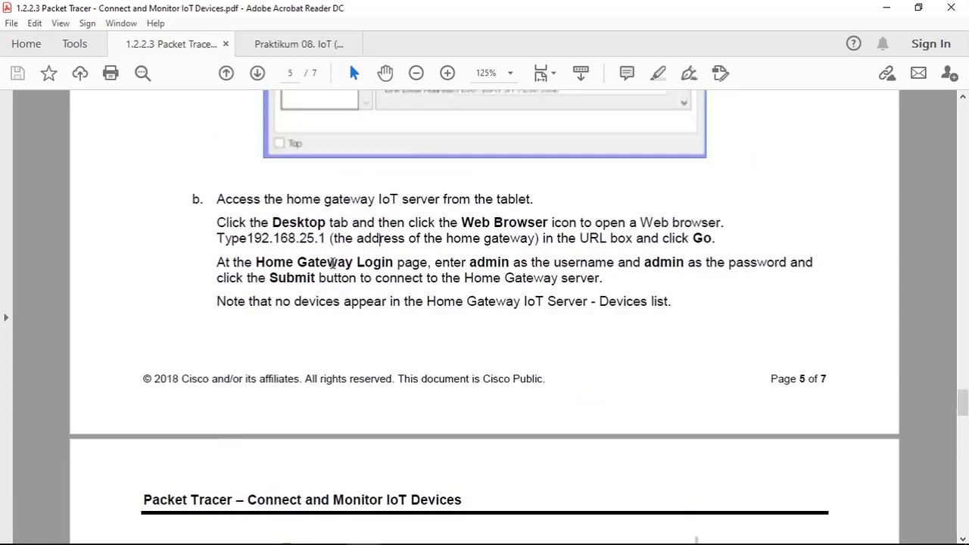
scroll(334, 268, up, 8)
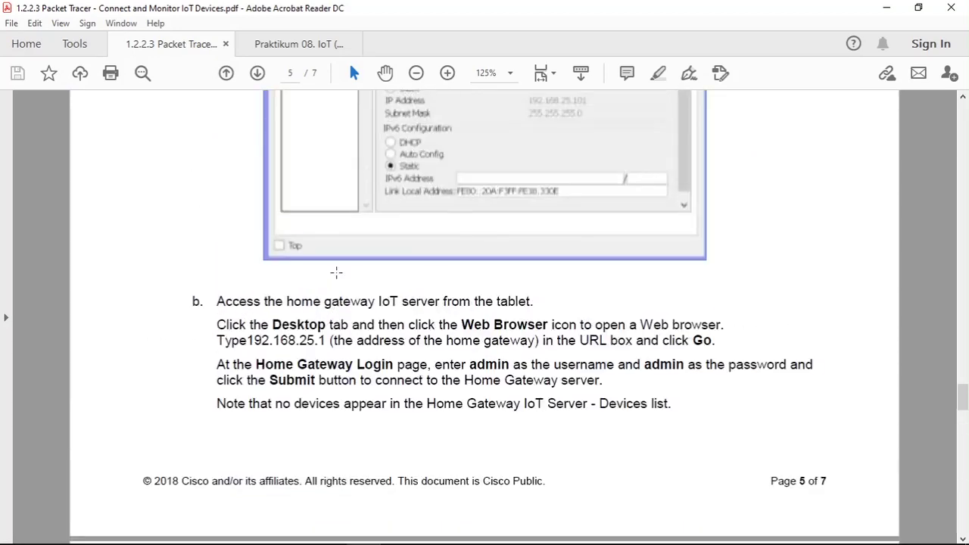
scroll(337, 274, down, 7)
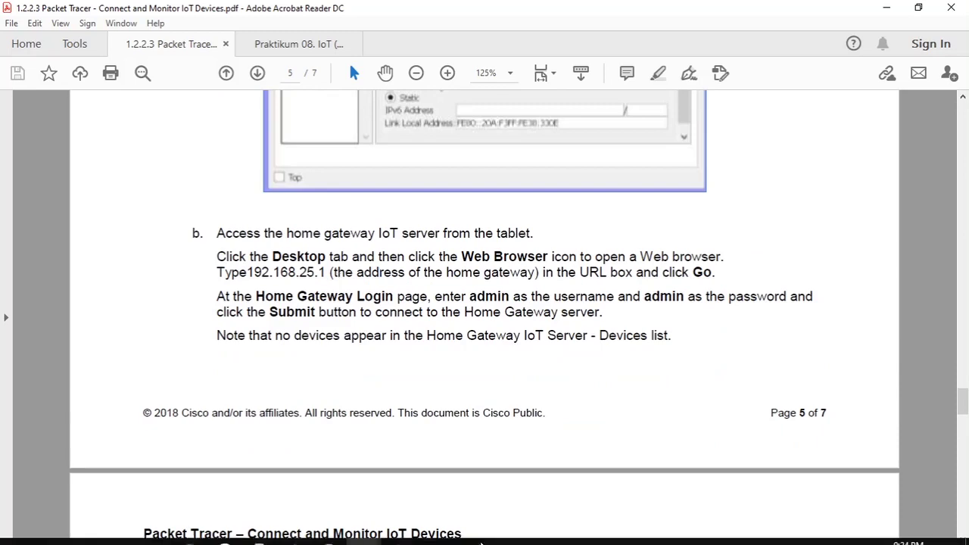
mouse_move(398, 530)
click(426, 505)
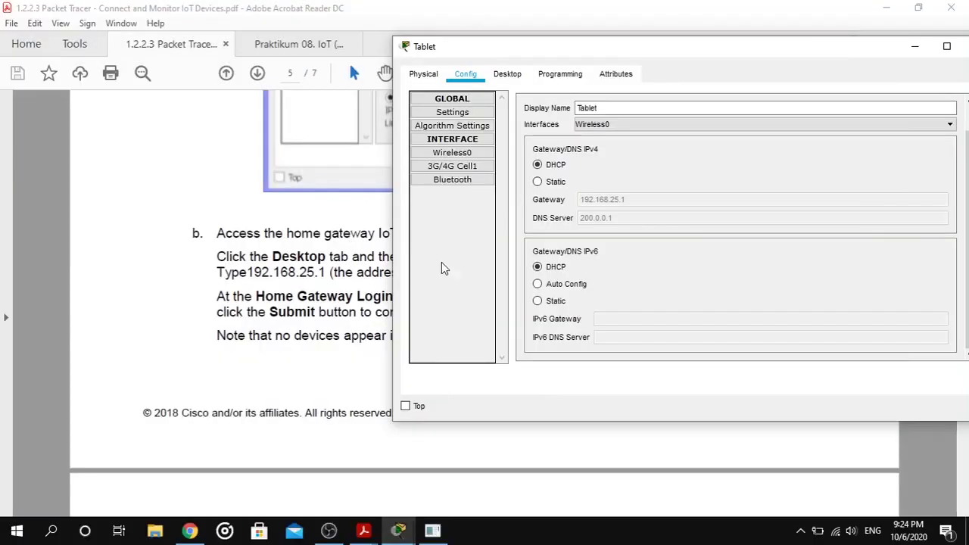
click(500, 76)
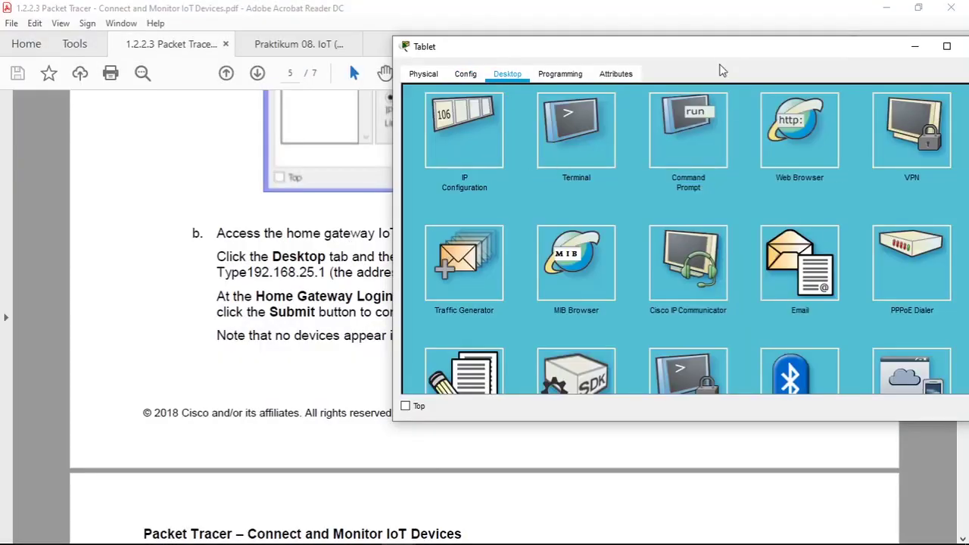
drag(719, 47, 500, 69)
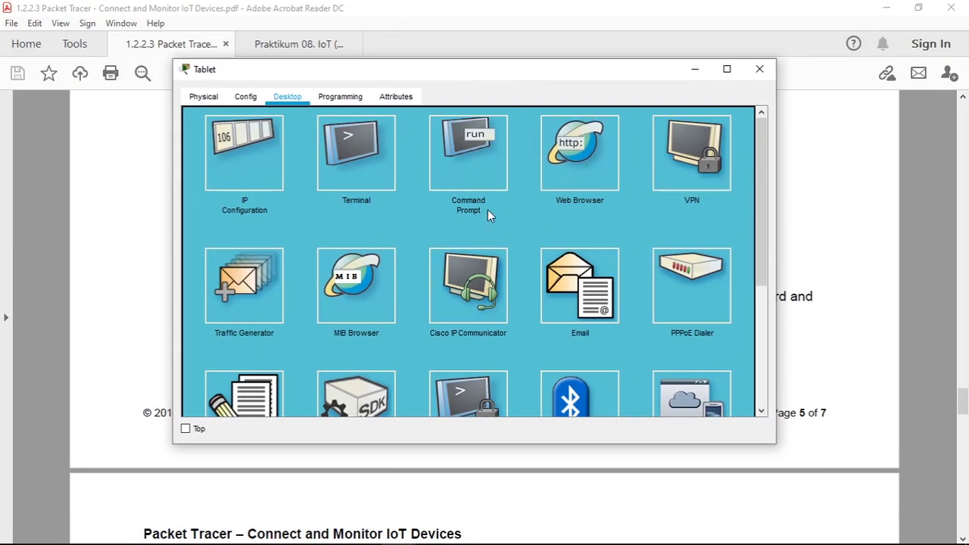
click(583, 192)
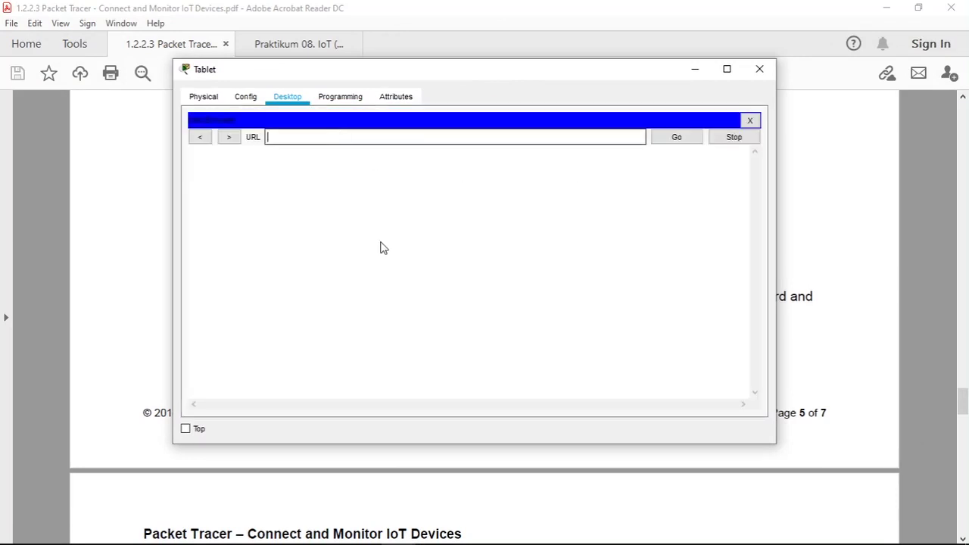
Look at Home Gateway0 in the workspace, and load its address 192.168.25.1 in the Tablet's web browser.
mouse_move(415, 527)
click(328, 469)
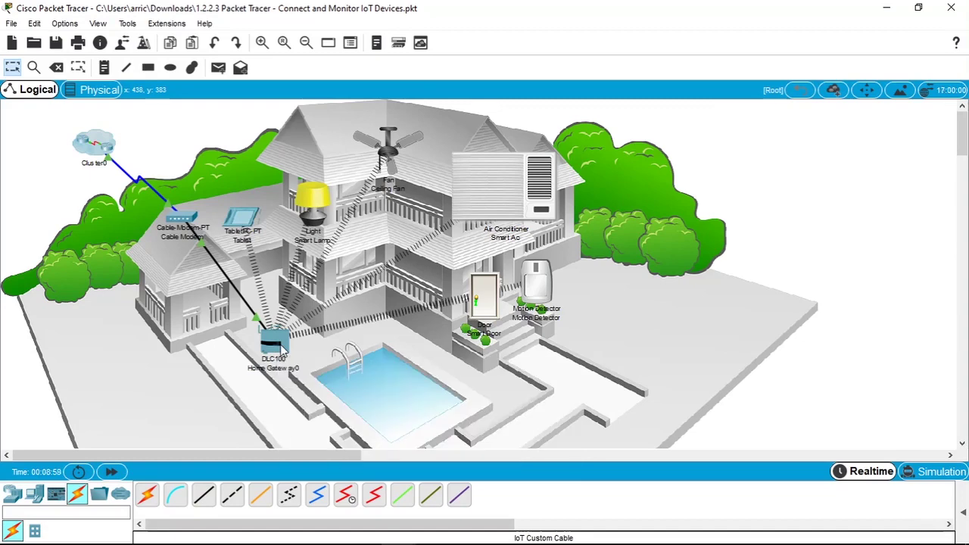
mouse_move(288, 357)
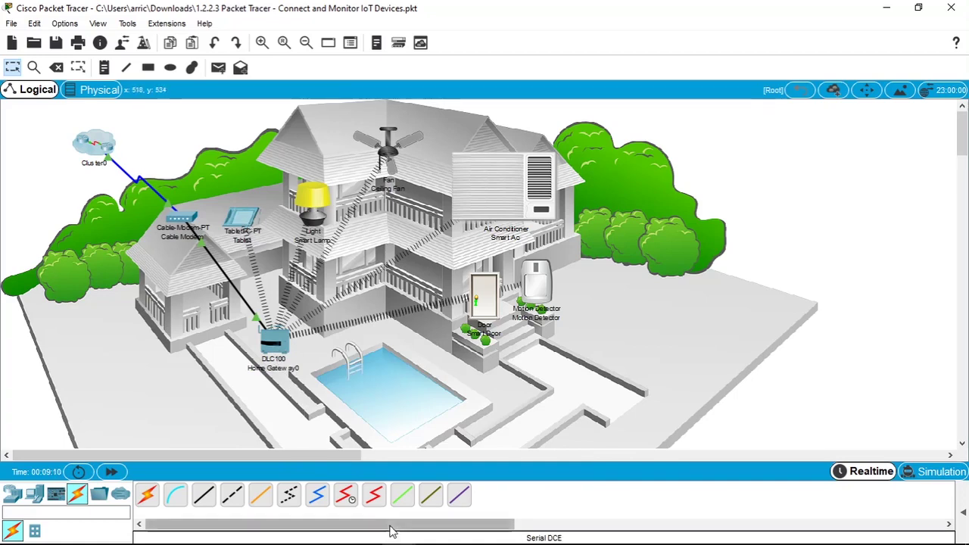
mouse_move(401, 532)
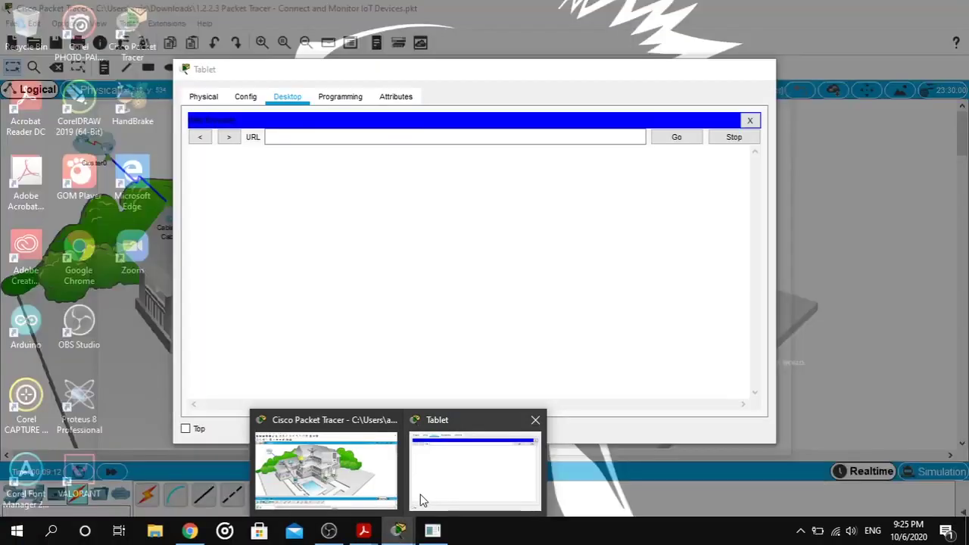
click(422, 501)
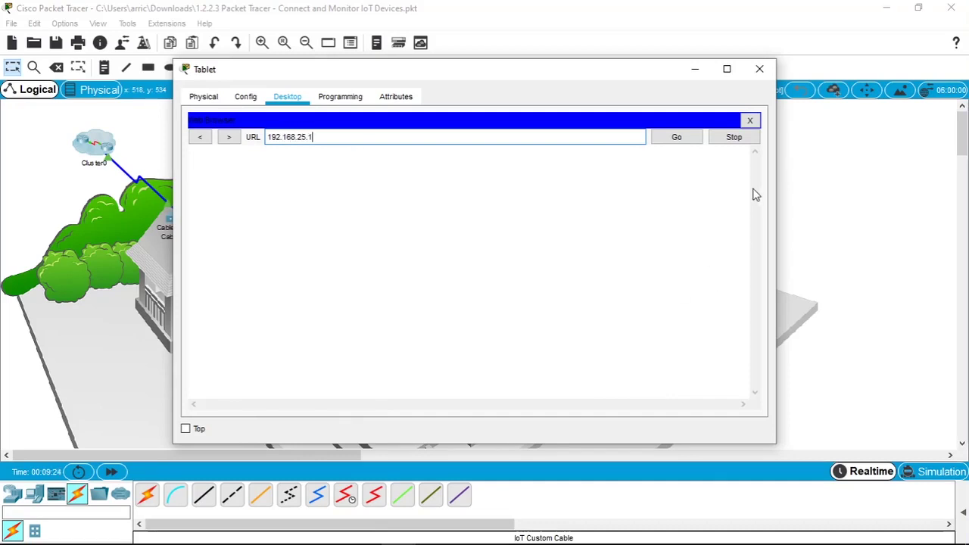
click(695, 144)
click(480, 196)
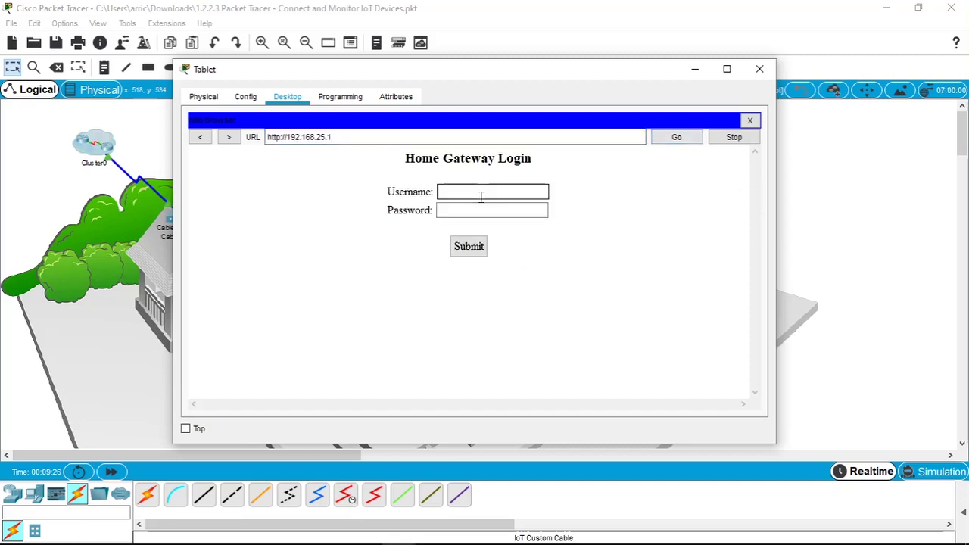
Switch to the lab guide and read which username and password the Home Gateway Login page requires.
mouse_move(405, 537)
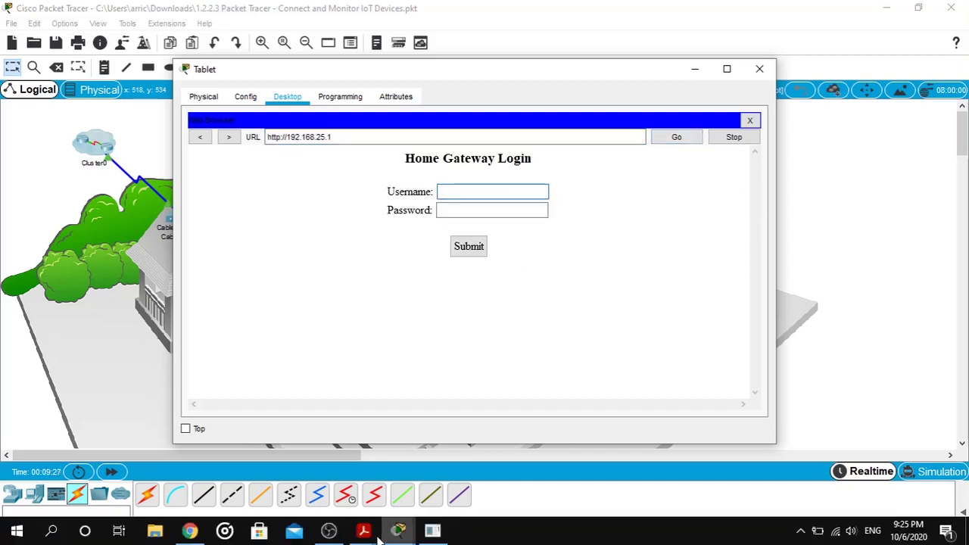
click(343, 491)
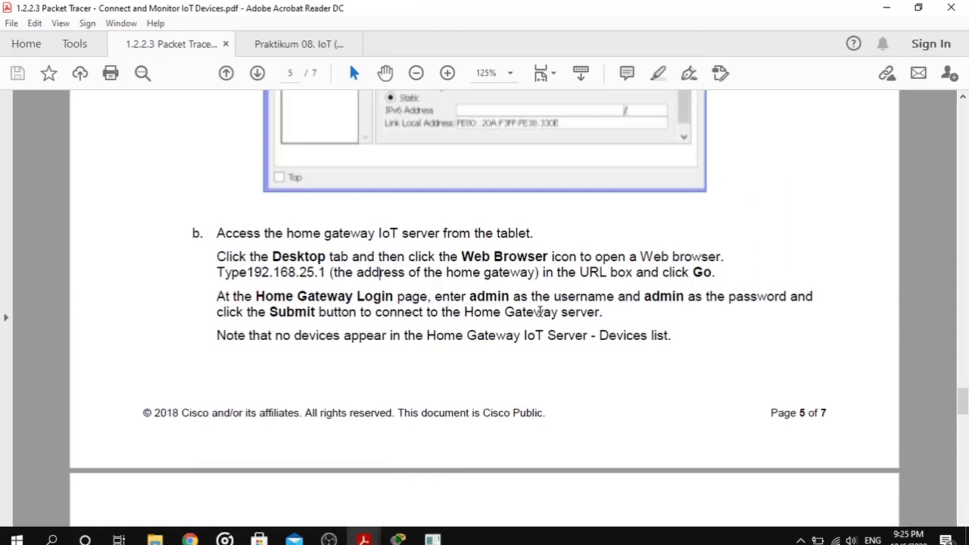
double_click(478, 296)
drag(645, 297, 701, 297)
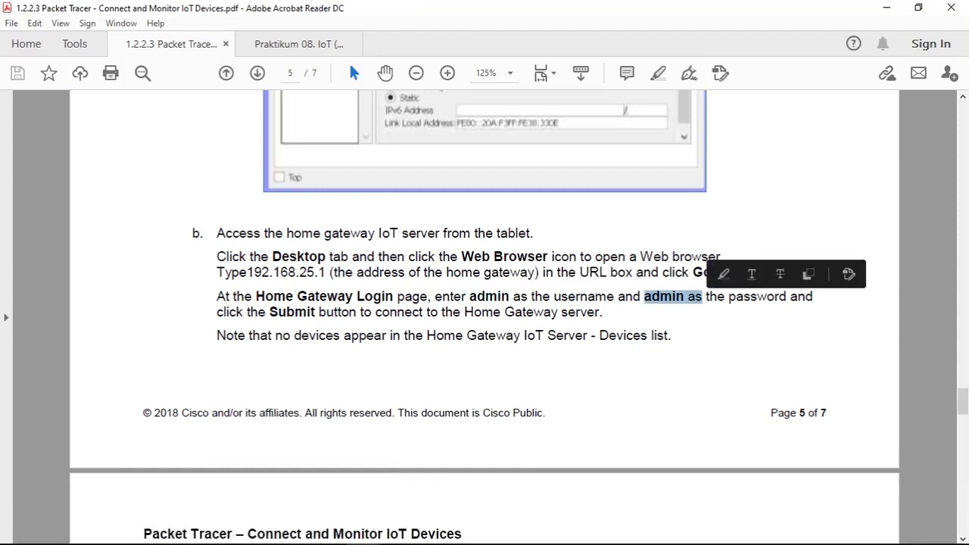
Switch to the Tablet window in Cisco Packet Tracer and log in to the Home Gateway with the username and password from the guide.
mouse_move(400, 534)
click(321, 473)
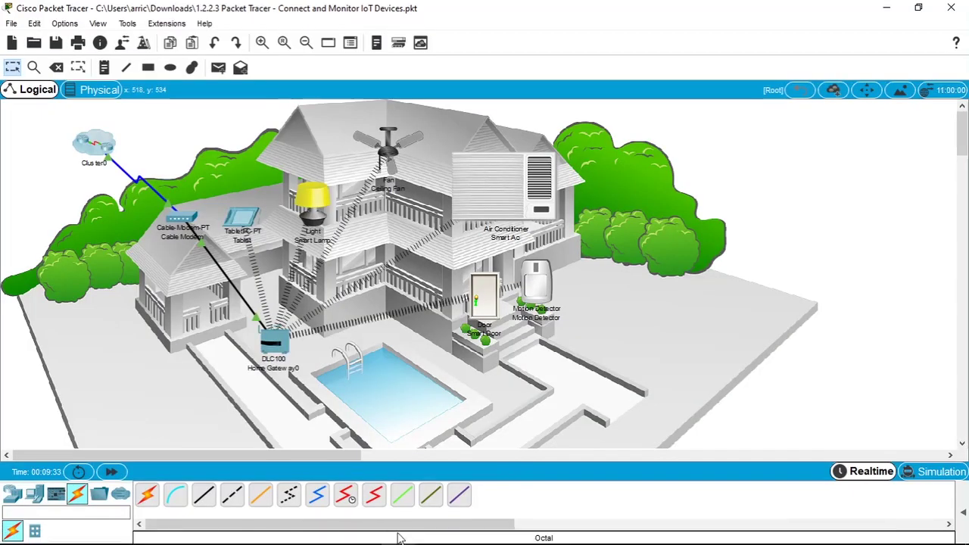
click(473, 474)
click(475, 193)
text(ad)
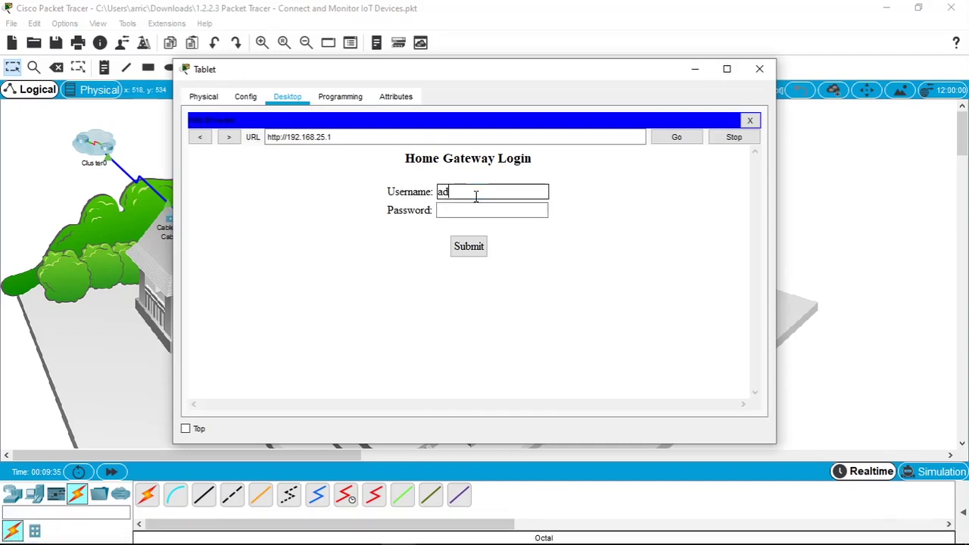
text(admin)
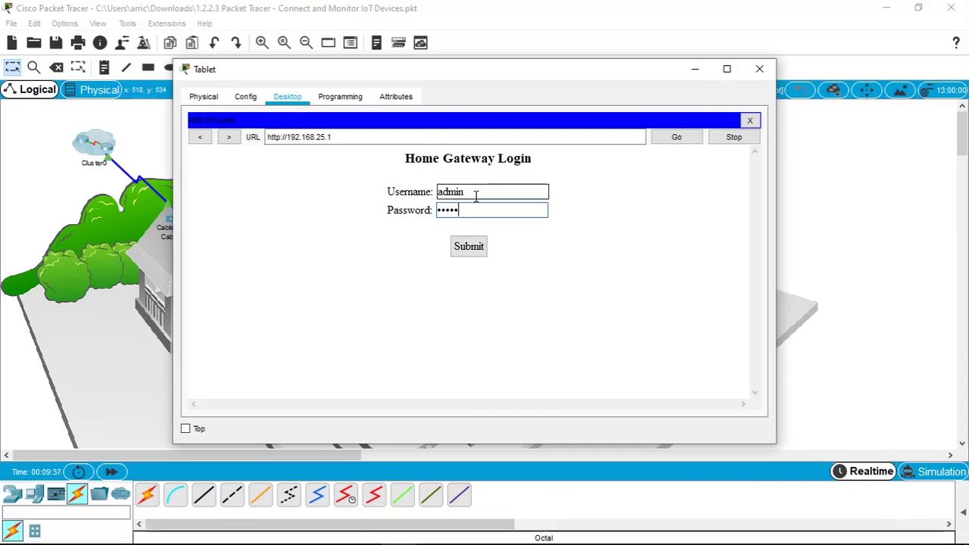
click(468, 246)
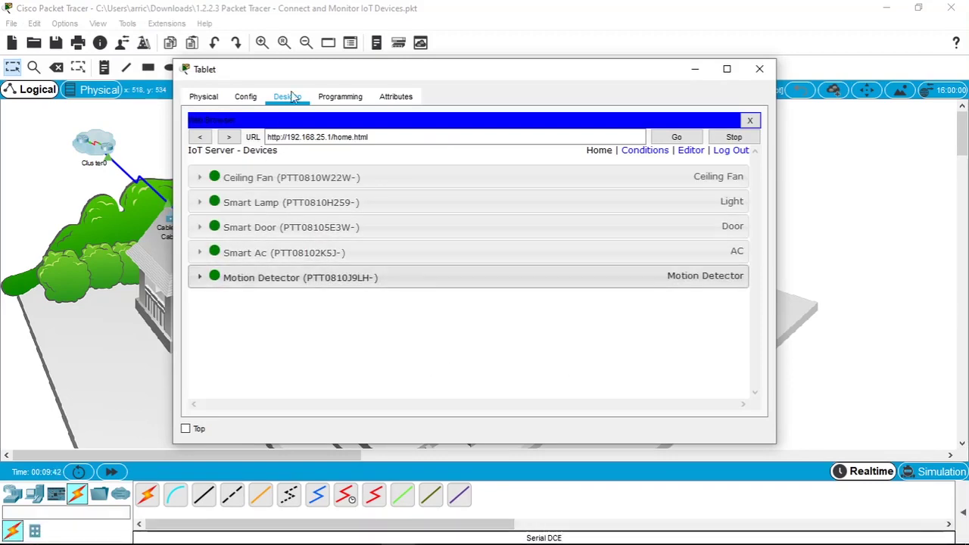
Clear the view of the house and check the IoT Server setting in the Ceiling Fan's configuration.
drag(315, 69, 593, 77)
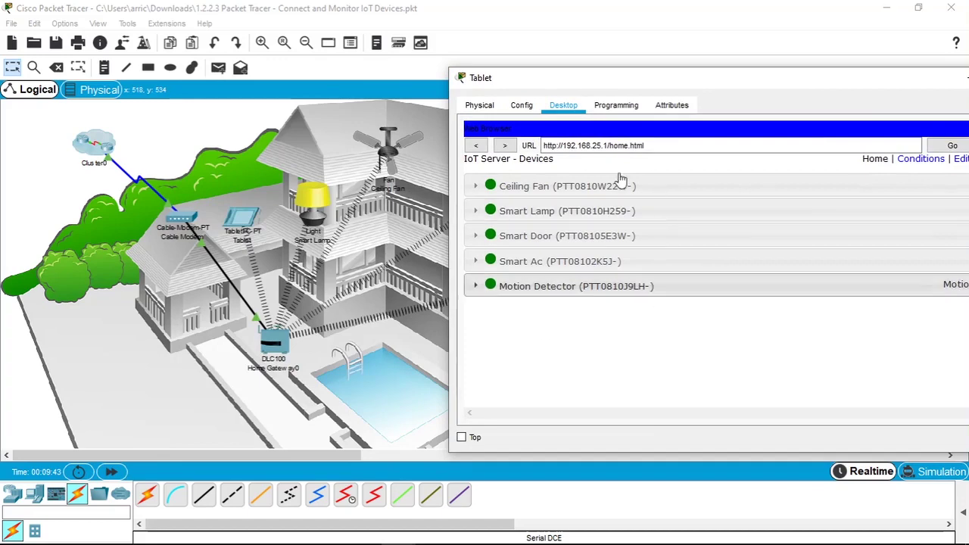
click(386, 159)
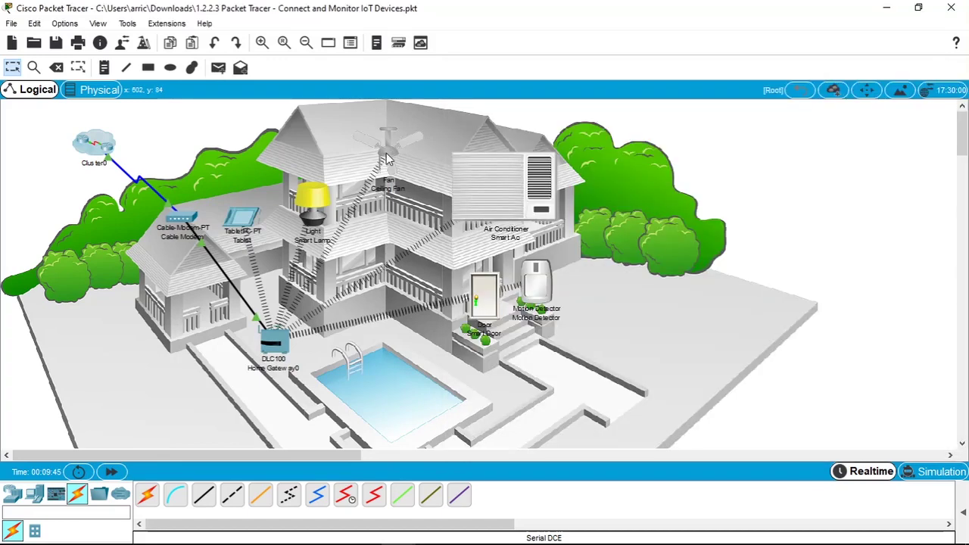
click(405, 191)
click(290, 109)
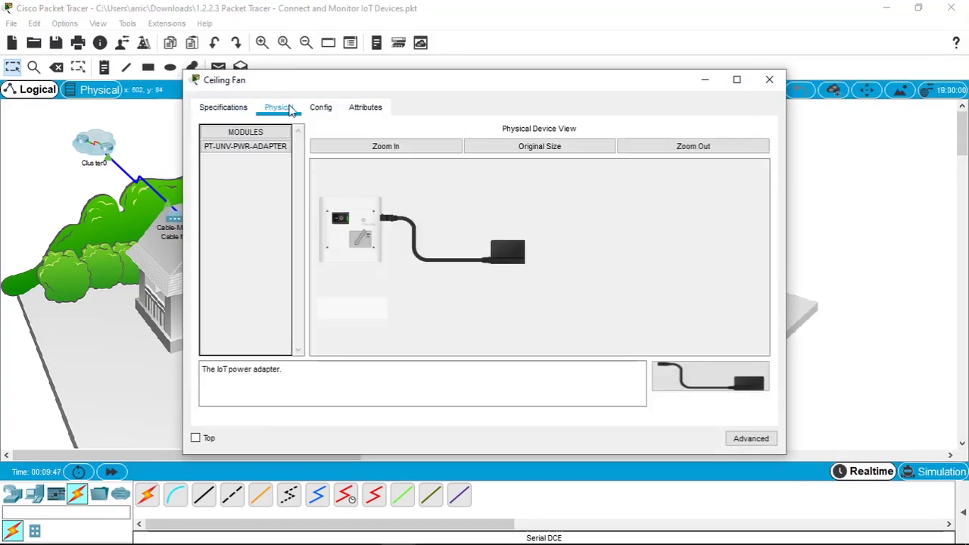
click(320, 110)
scroll(364, 330, down, 4)
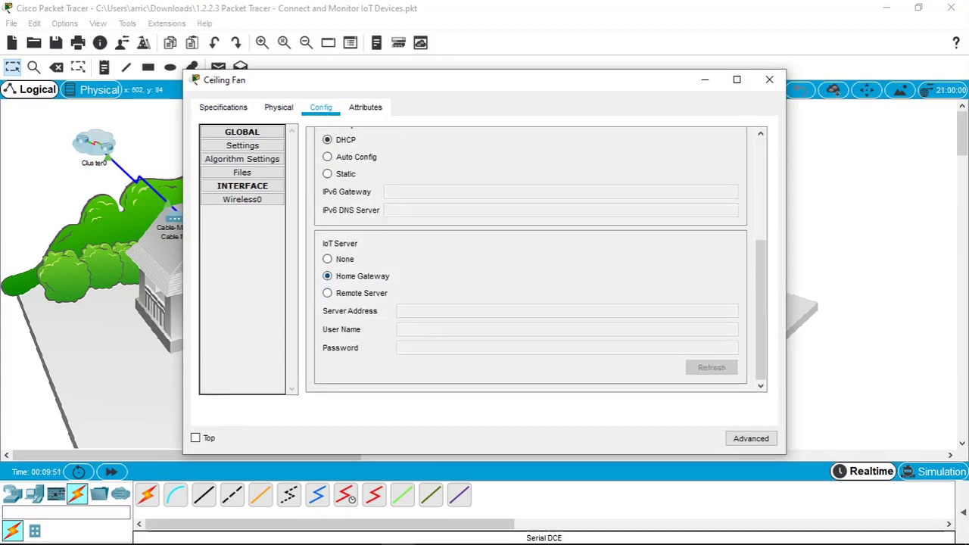
Bring the Tablet window in front of the Ceiling Fan window and look at the IoT Server device list.
mouse_move(398, 533)
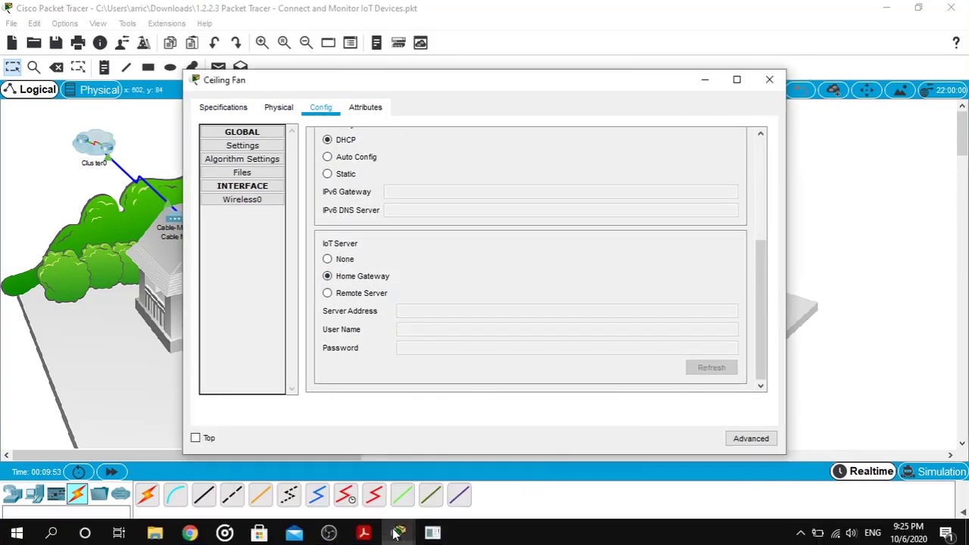
click(404, 480)
drag(641, 91, 730, 143)
drag(429, 90, 359, 113)
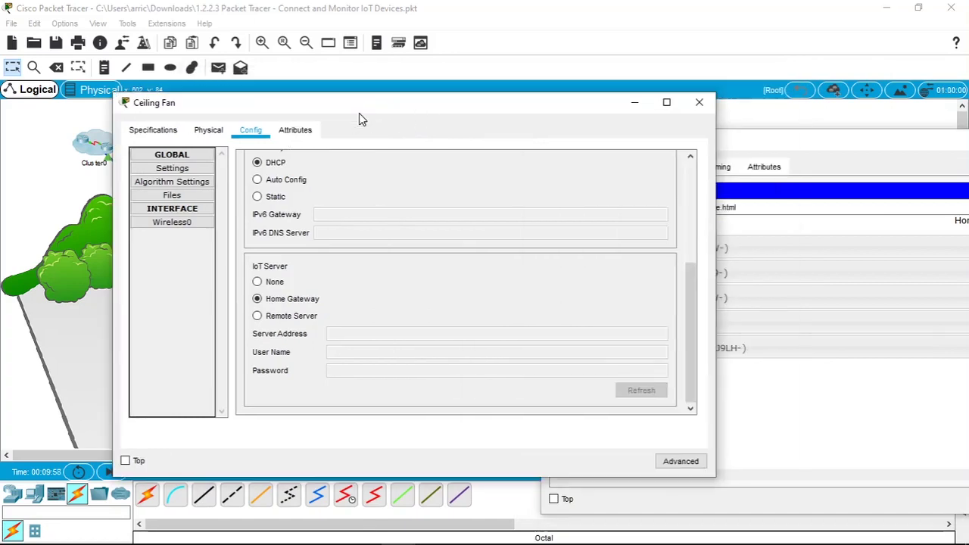
click(789, 148)
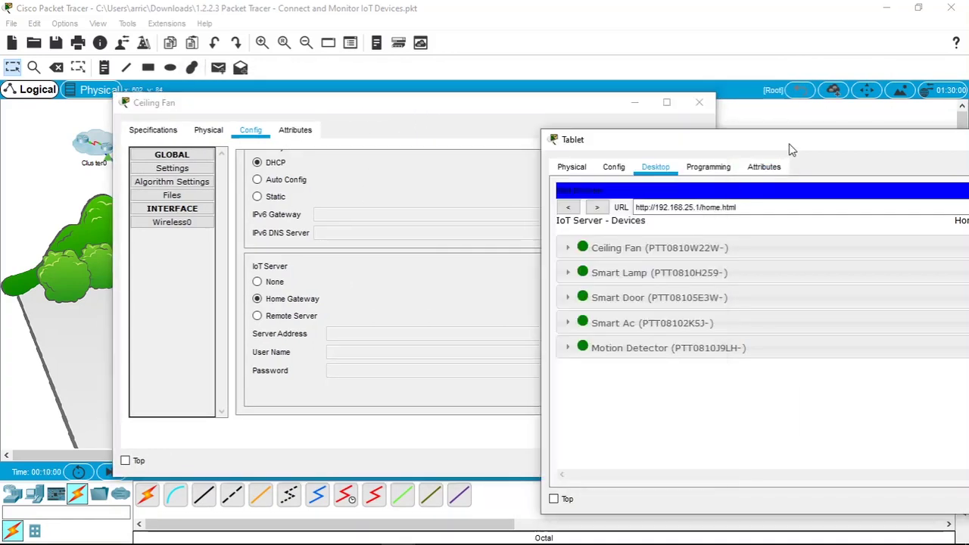
double_click(790, 147)
double_click(401, 7)
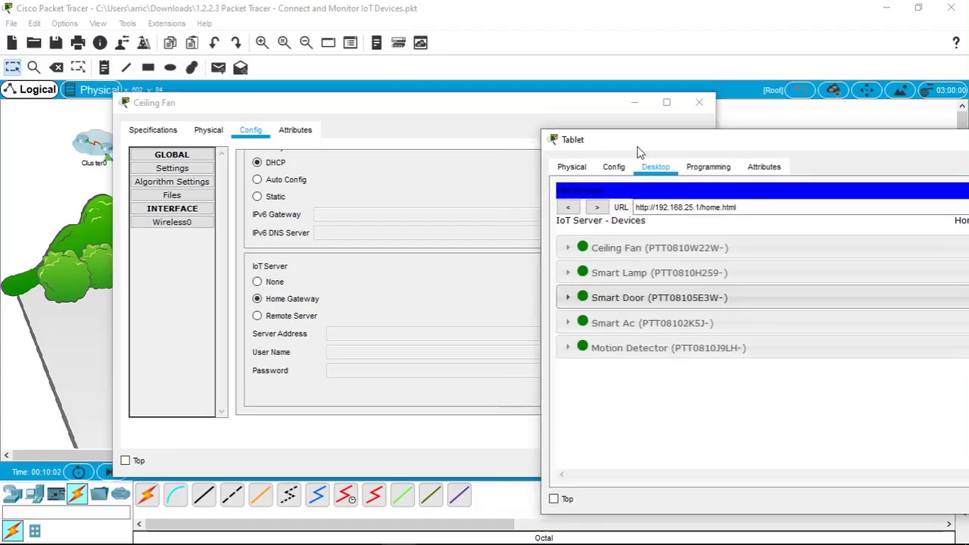
drag(637, 142, 273, 114)
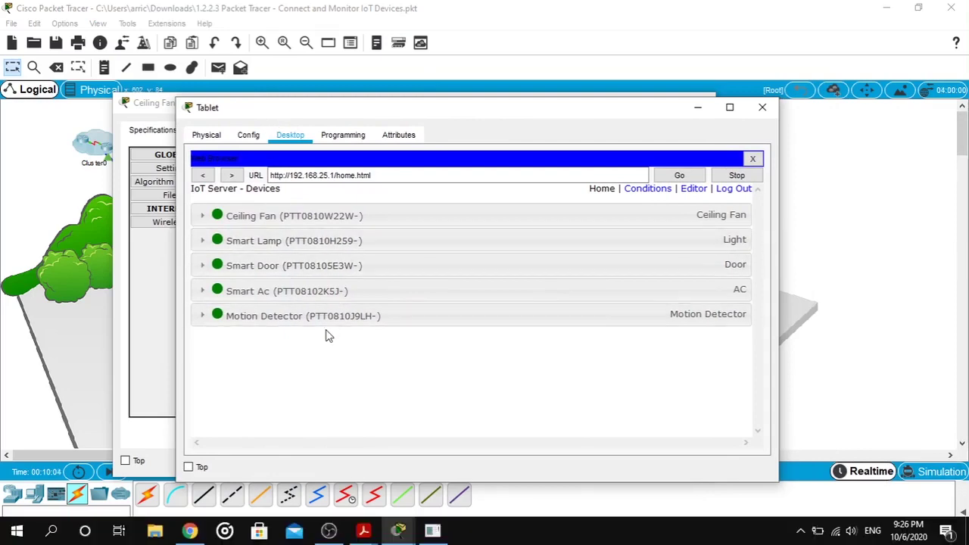
Switch to the lab guide and read Step 3 on registering IoT devices with the Home Gateway server, through to the last page.
click(376, 536)
click(278, 466)
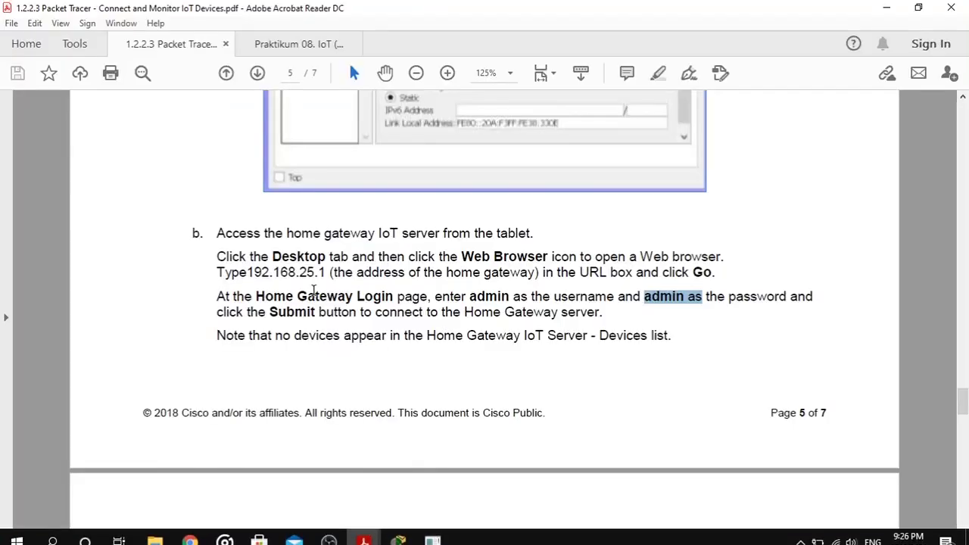
scroll(281, 329, down, 8)
scroll(281, 328, down, 6)
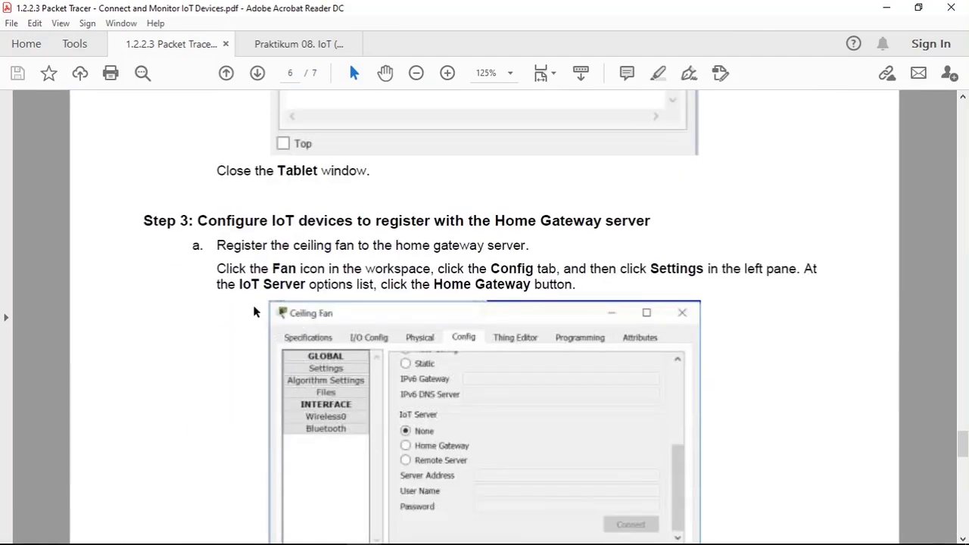
drag(142, 220, 651, 221)
click(471, 296)
scroll(460, 325, down, 5)
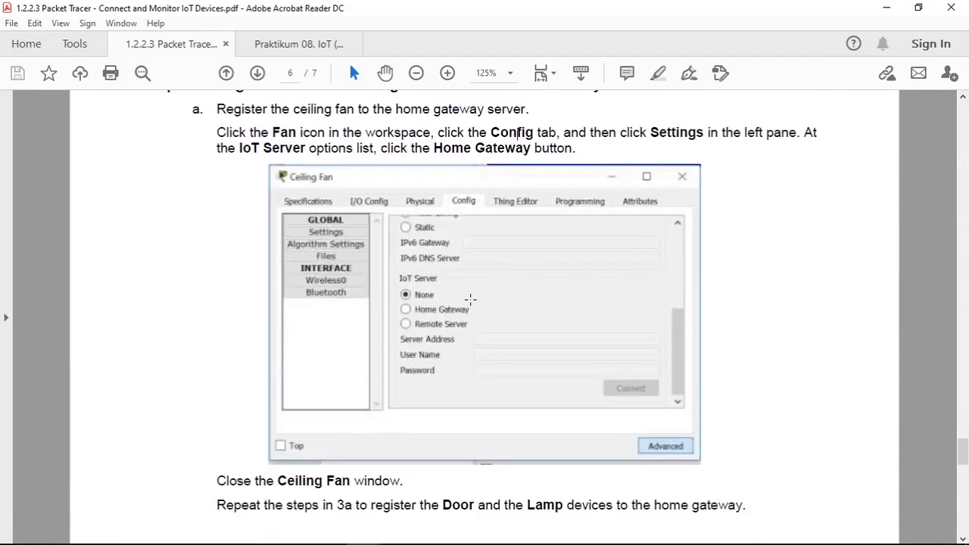
scroll(460, 325, down, 17)
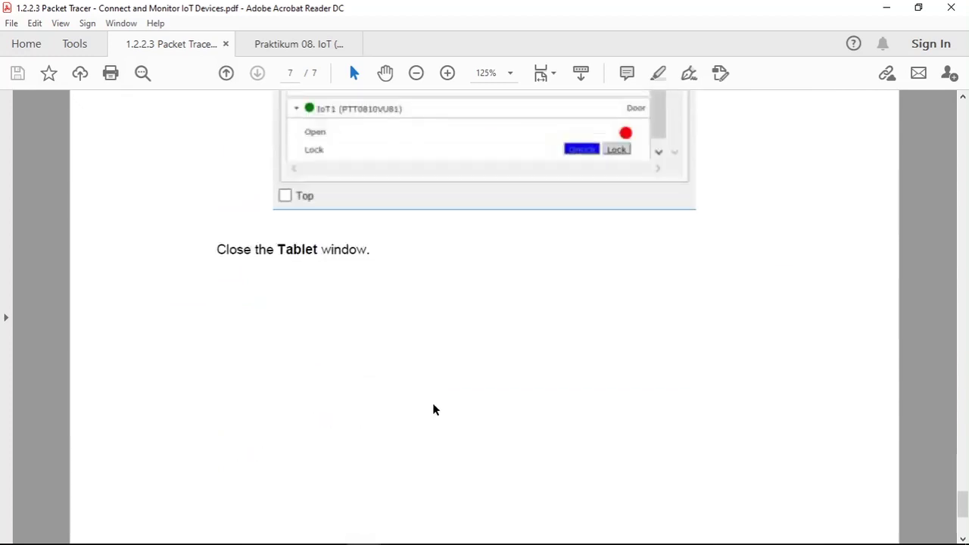
scroll(558, 376, up, 2)
scroll(558, 376, up, 3)
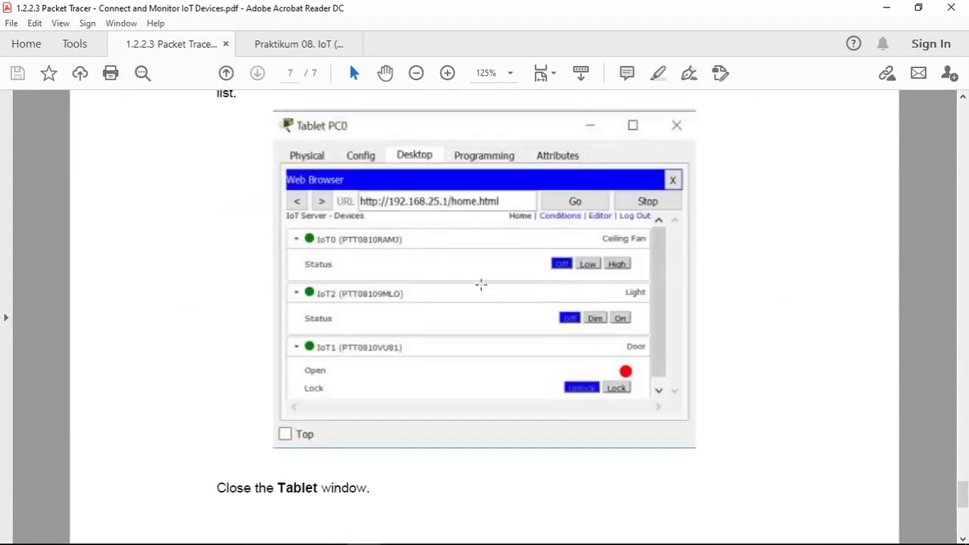
scroll(461, 463, down, 9)
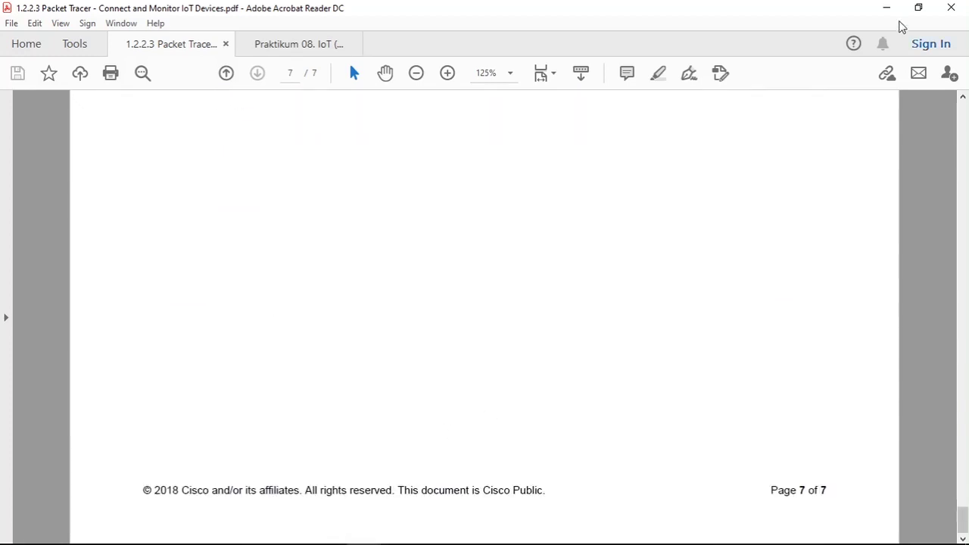
Switch to the Praktikum 08 IoT assignment PDF, read its independent tasks, and return to Cisco Packet Tracer.
click(887, 8)
drag(616, 113, 703, 79)
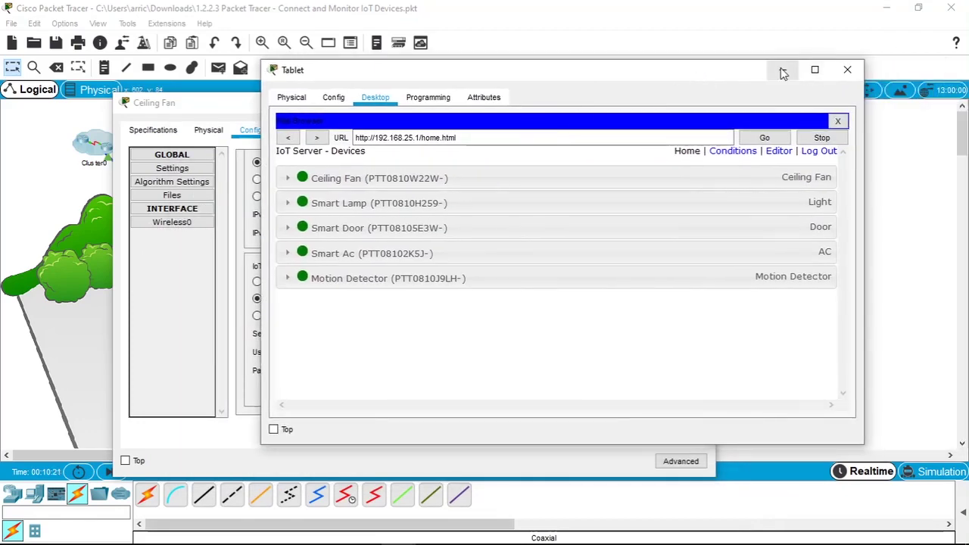
mouse_move(398, 530)
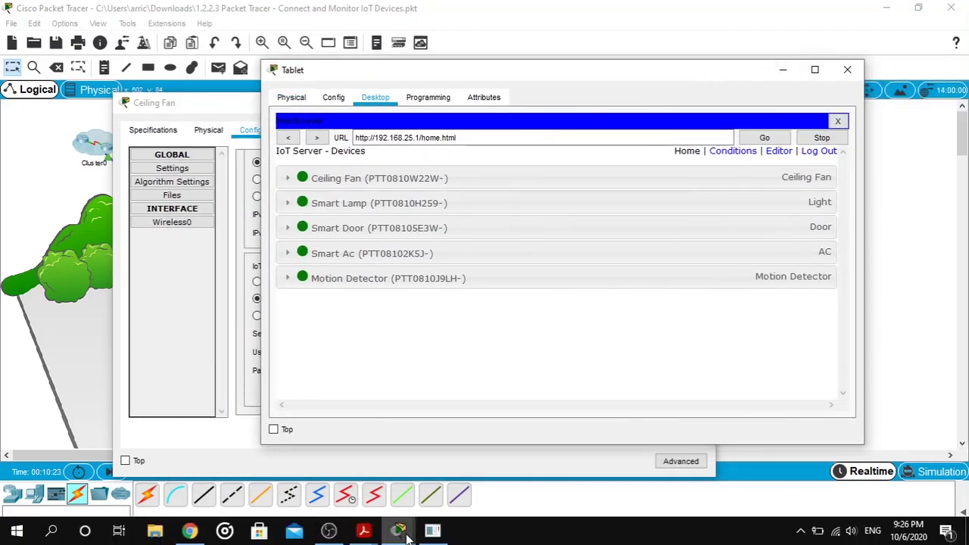
click(338, 396)
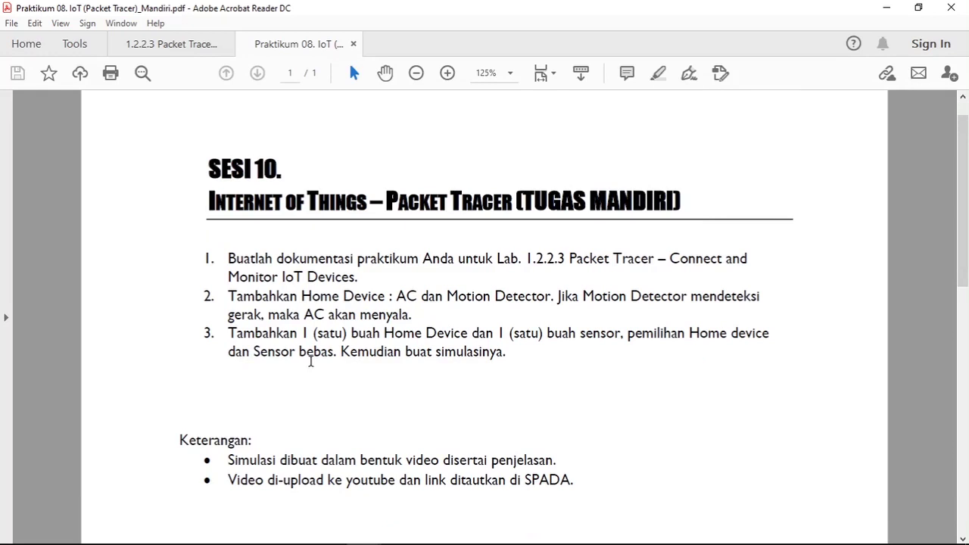
click(886, 7)
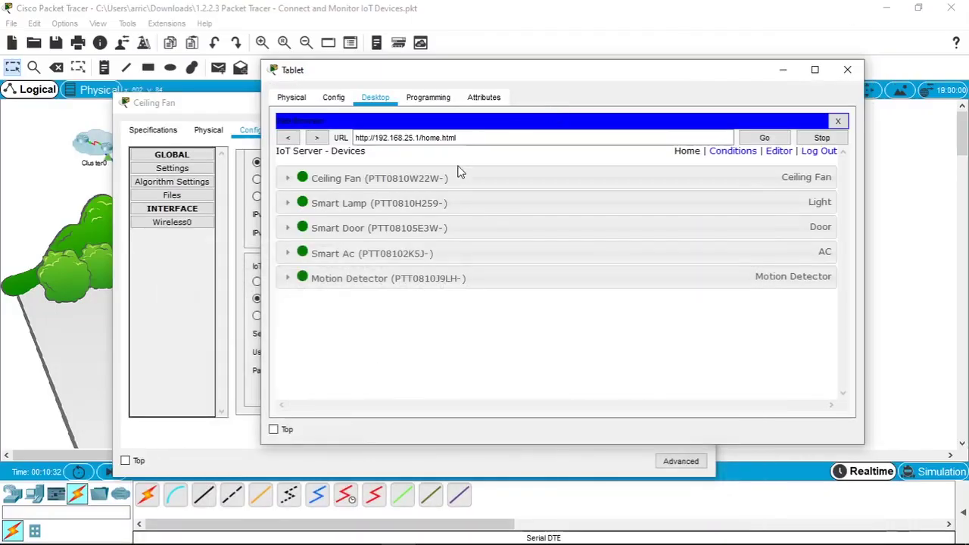
Move the Motion Detector onto the walkway in front of the door steps and shift the Air Conditioner slightly on the house.
click(603, 21)
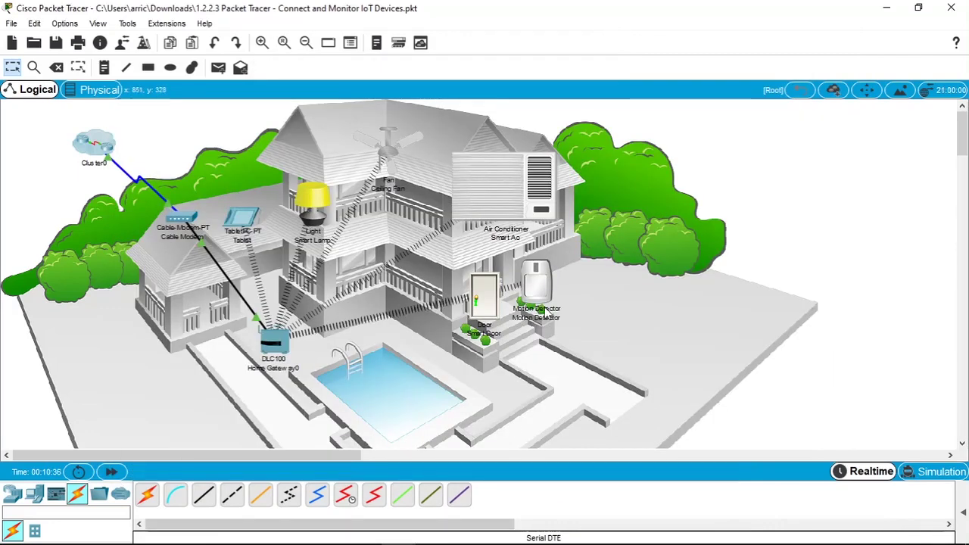
drag(545, 291, 595, 387)
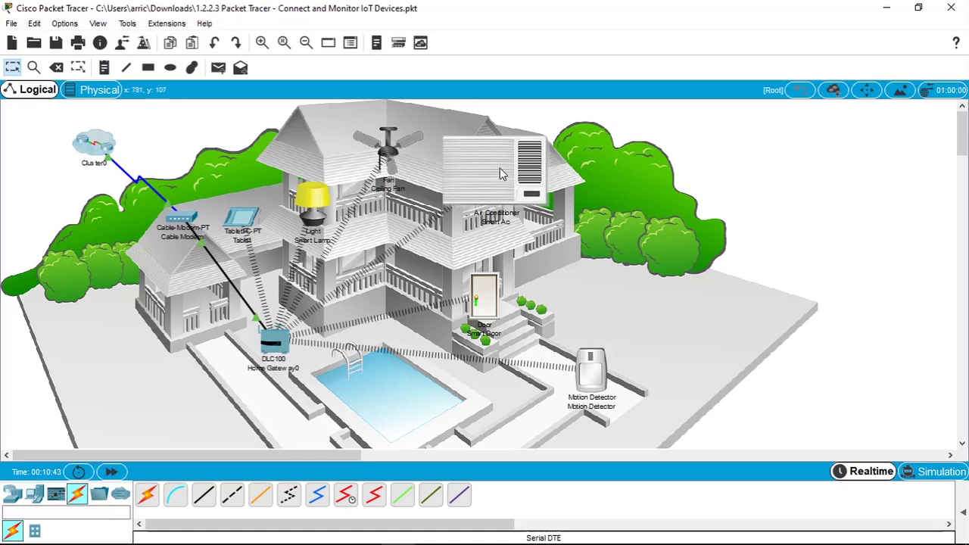
drag(499, 175, 482, 189)
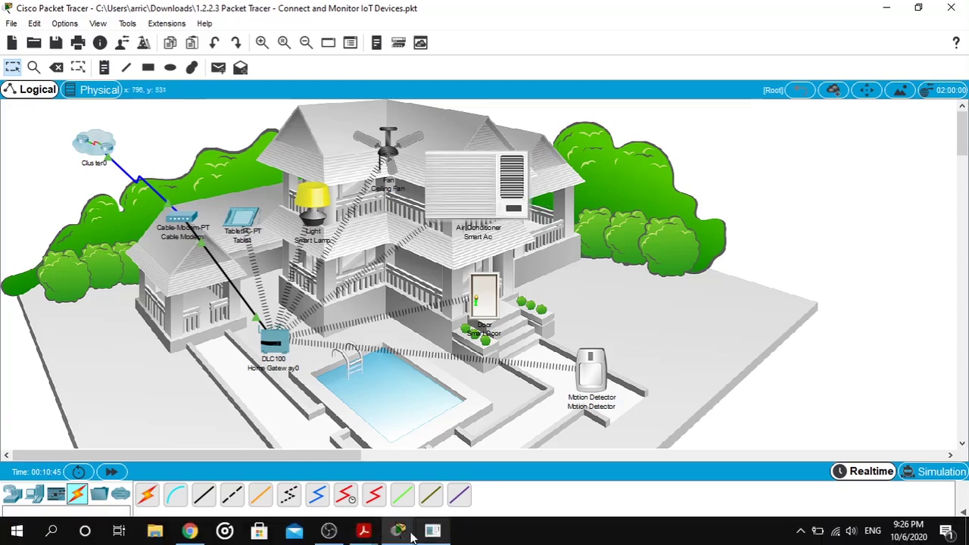
click(409, 536)
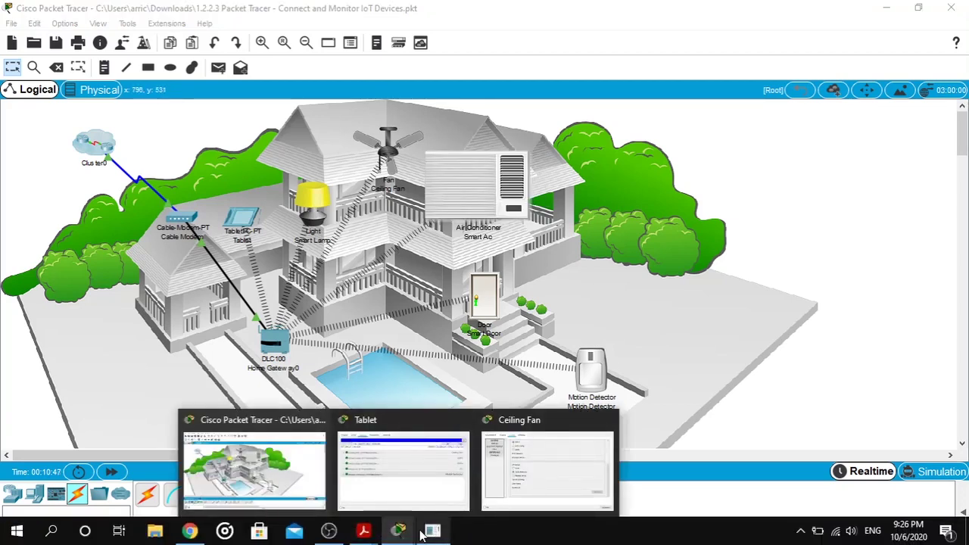
click(443, 470)
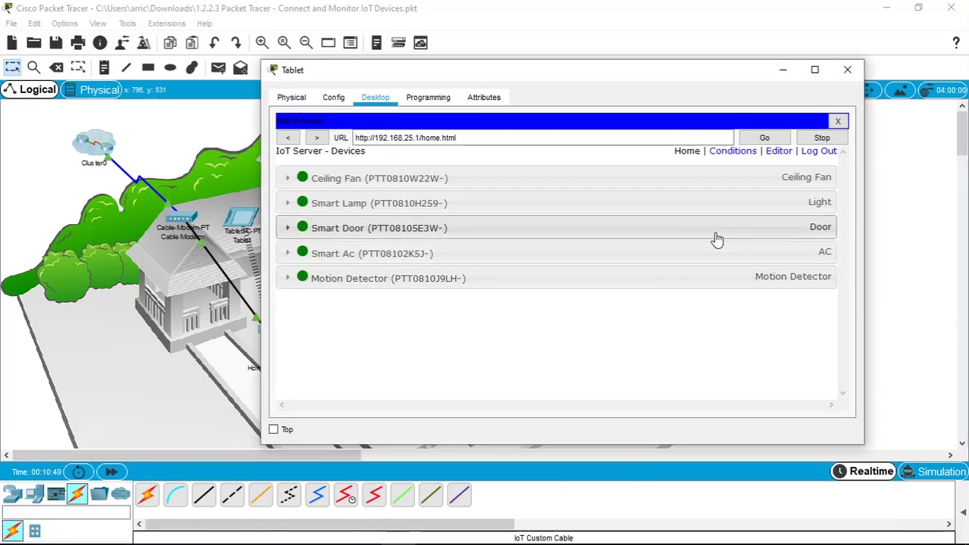
click(734, 154)
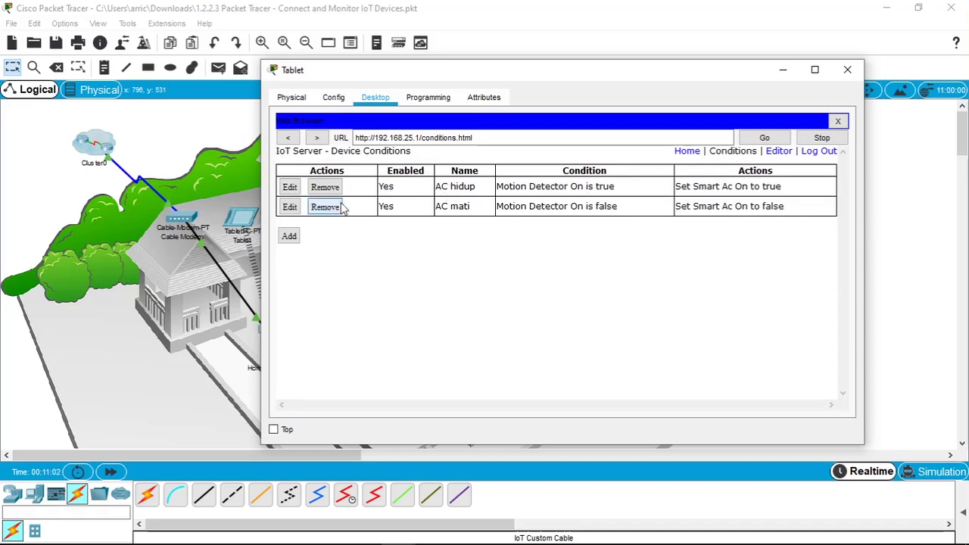
click(289, 187)
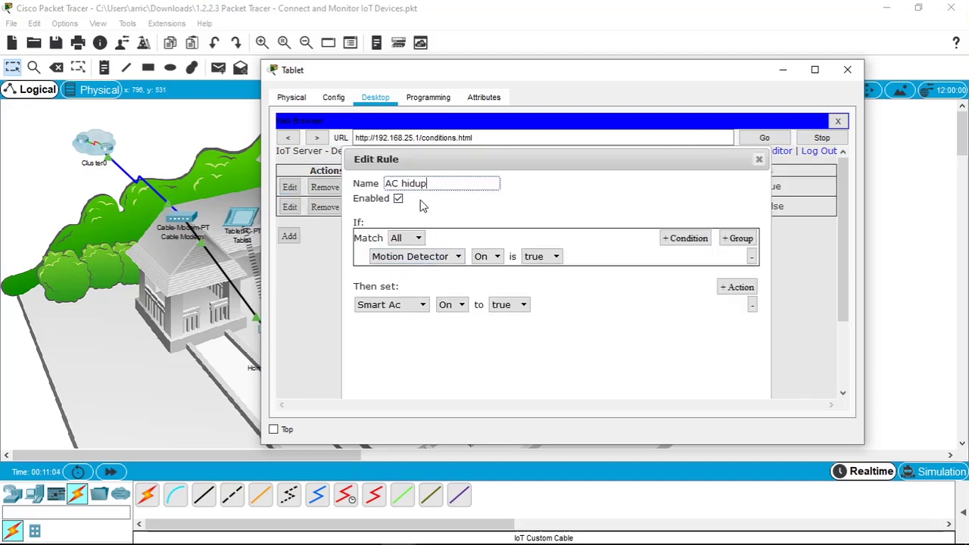
click(442, 263)
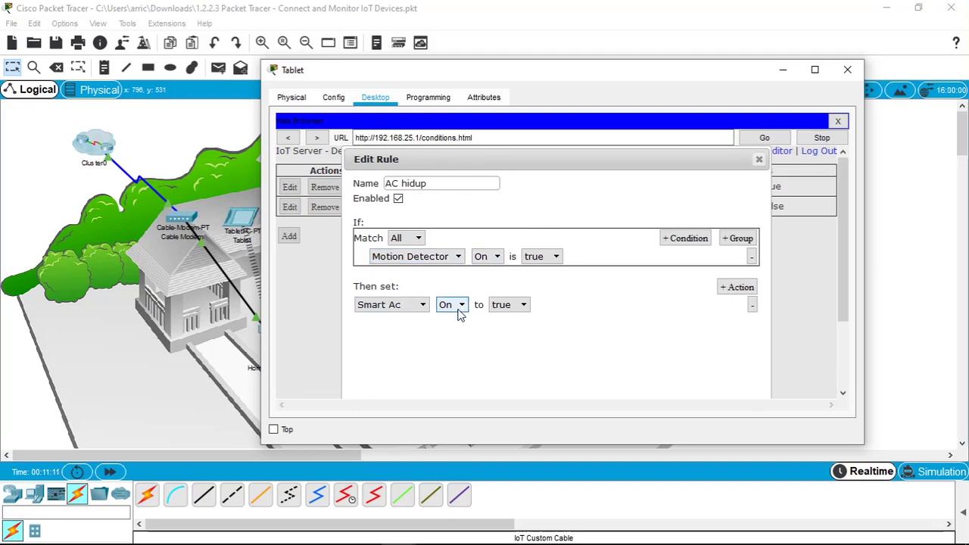
click(759, 160)
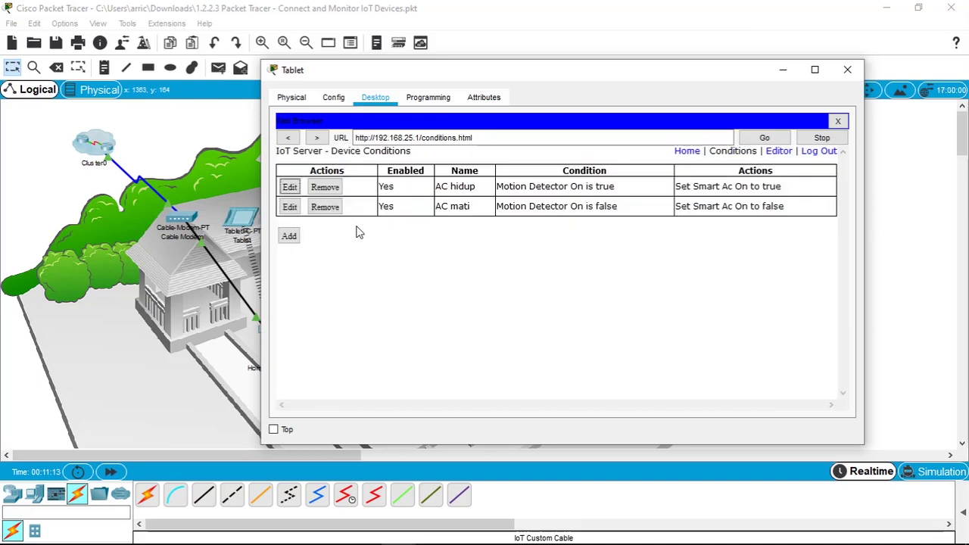
Review the AC mati rule without changing it and minimise the Tablet window.
click(289, 207)
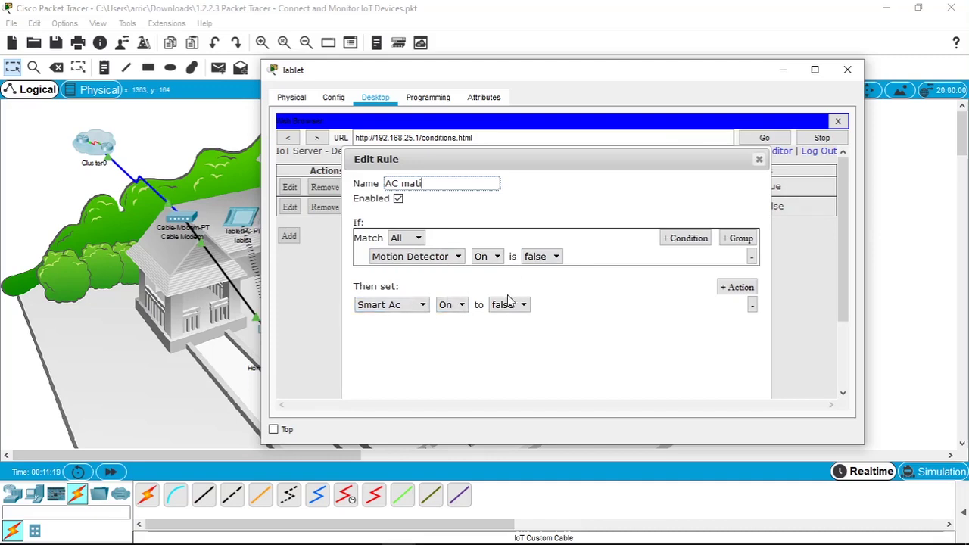
click(759, 159)
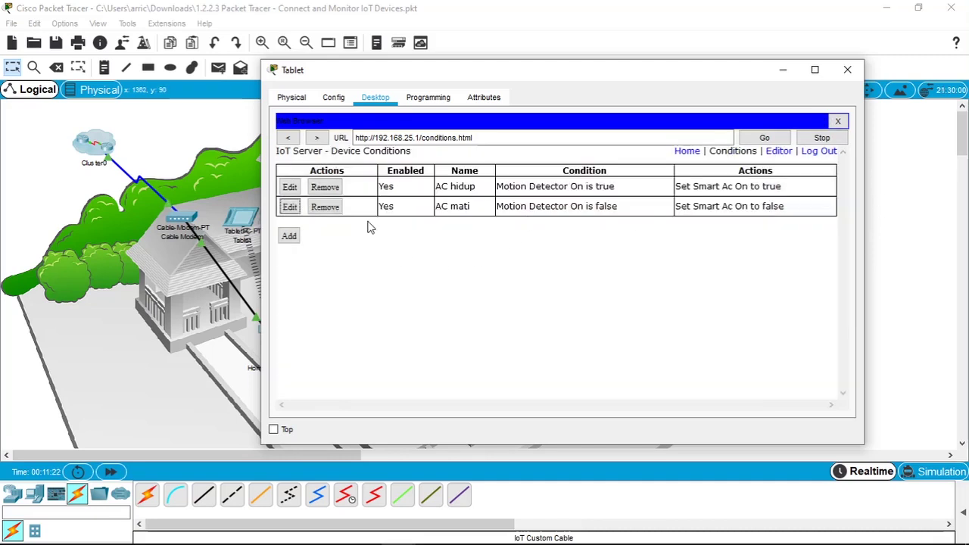
click(783, 70)
mouse_move(367, 531)
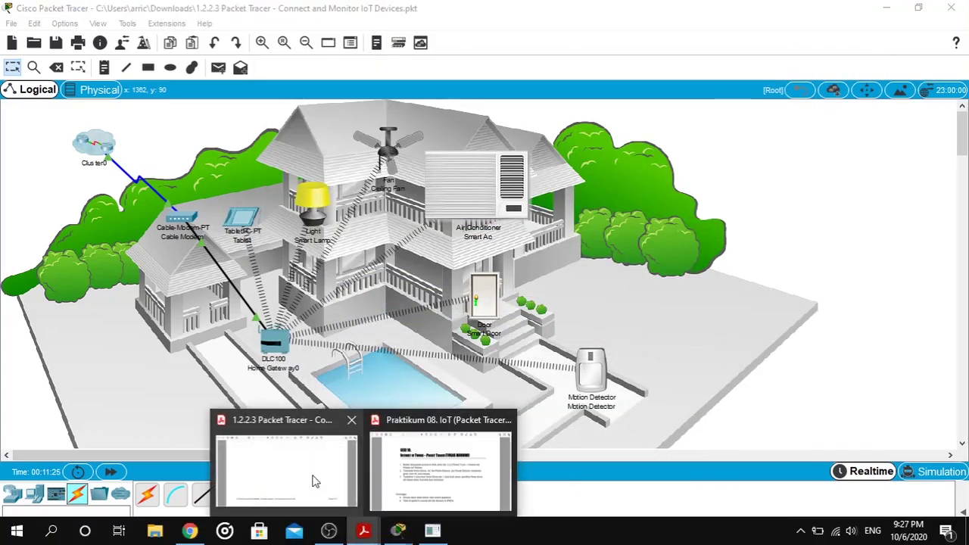
Switch to the Praktikum 08 IoT assignment PDF, reread its independent tasks, and return to Cisco Packet Tracer.
click(384, 492)
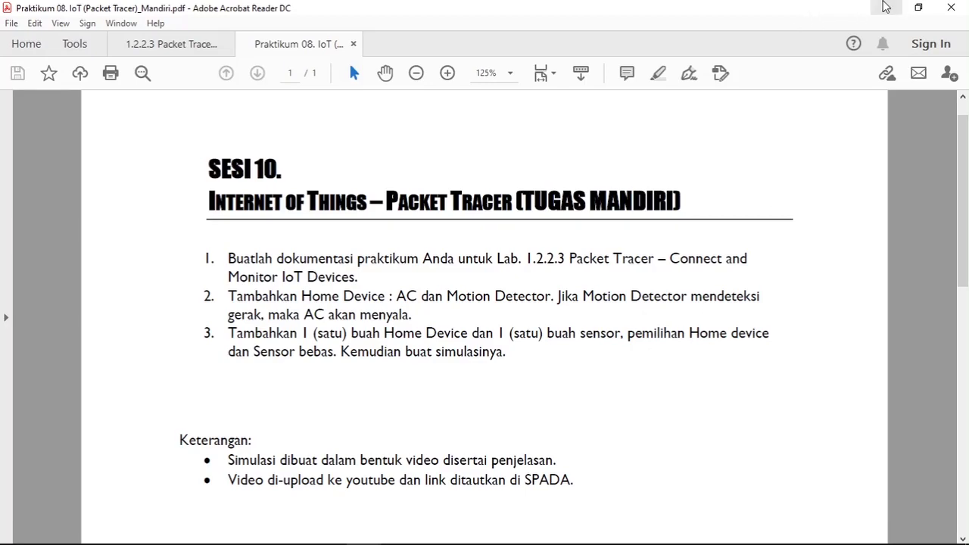
click(886, 7)
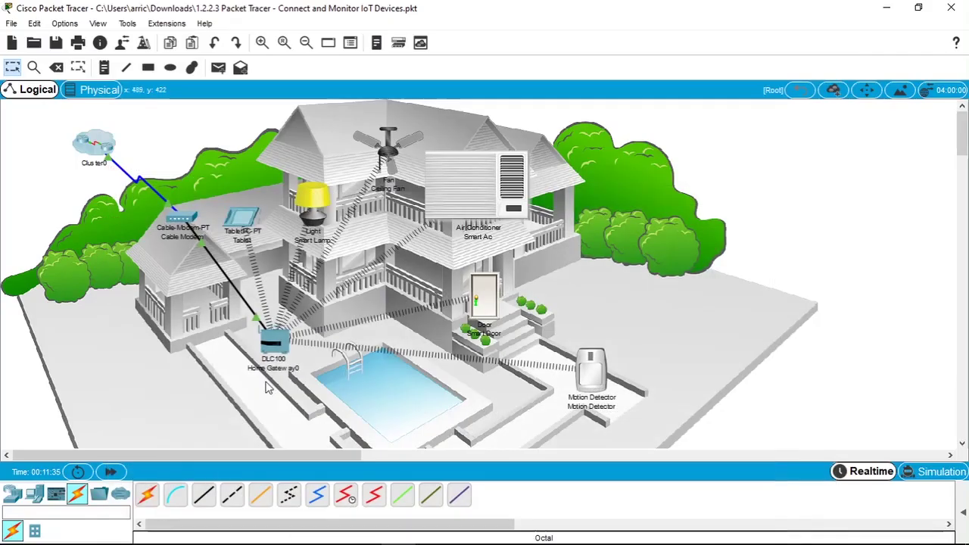
Add a Garage Door from the home devices to the front of the small side building beside the house.
click(34, 494)
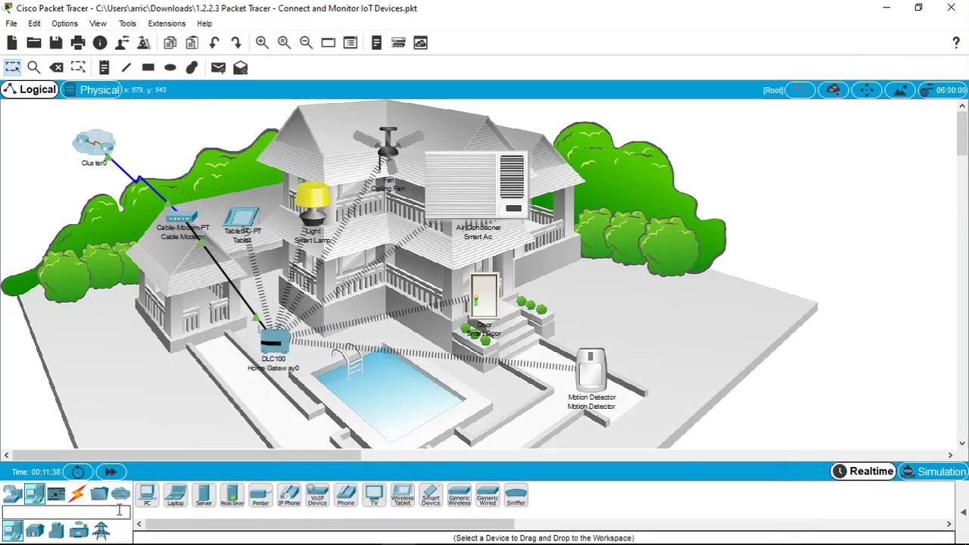
click(34, 530)
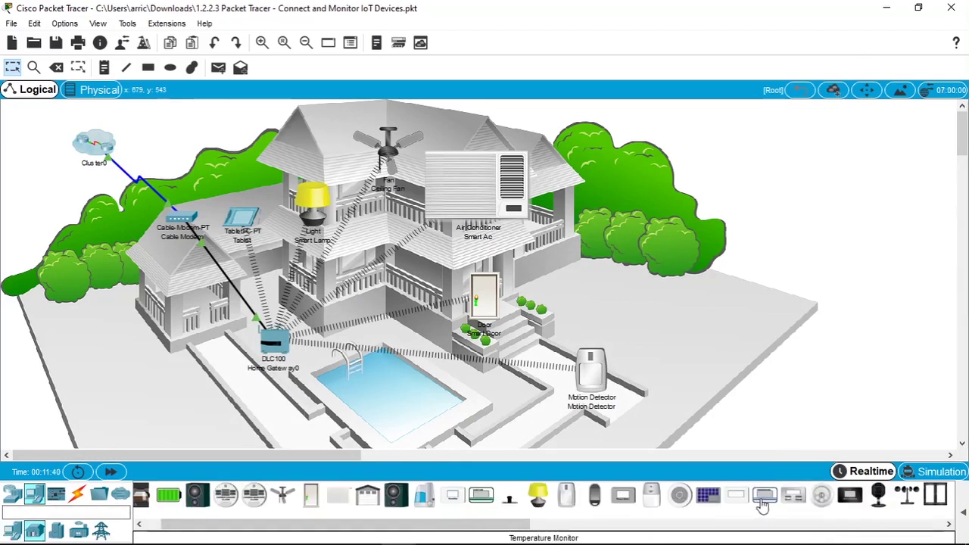
drag(504, 524, 615, 513)
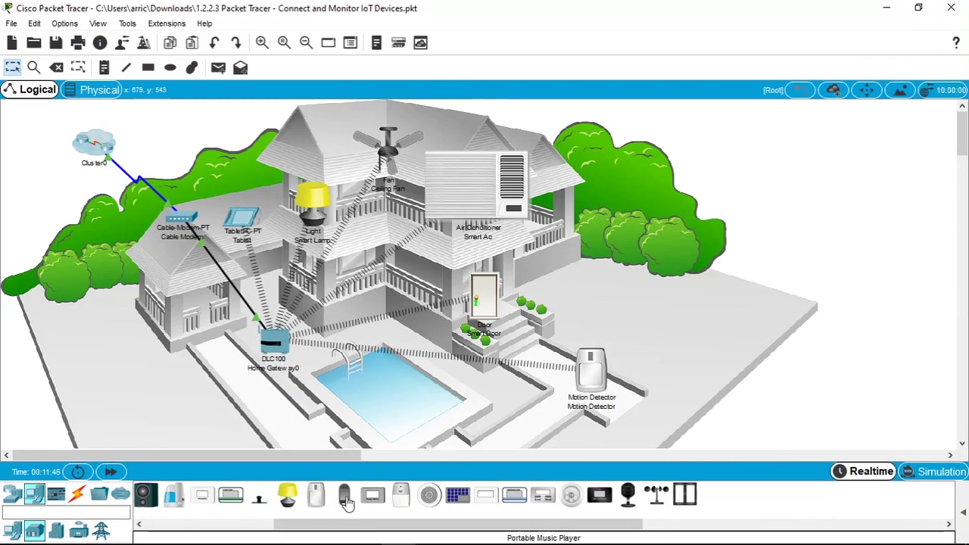
drag(459, 526, 209, 324)
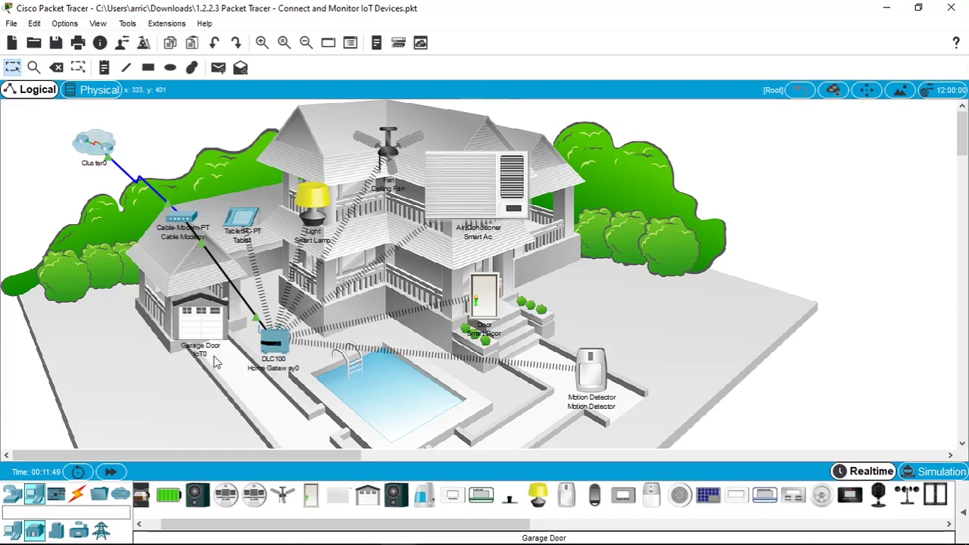
Check the third task's sensor requirement in the Praktikum 08 IoT assignment PDF and return to Cisco Packet Tracer.
scroll(361, 416, down, 2)
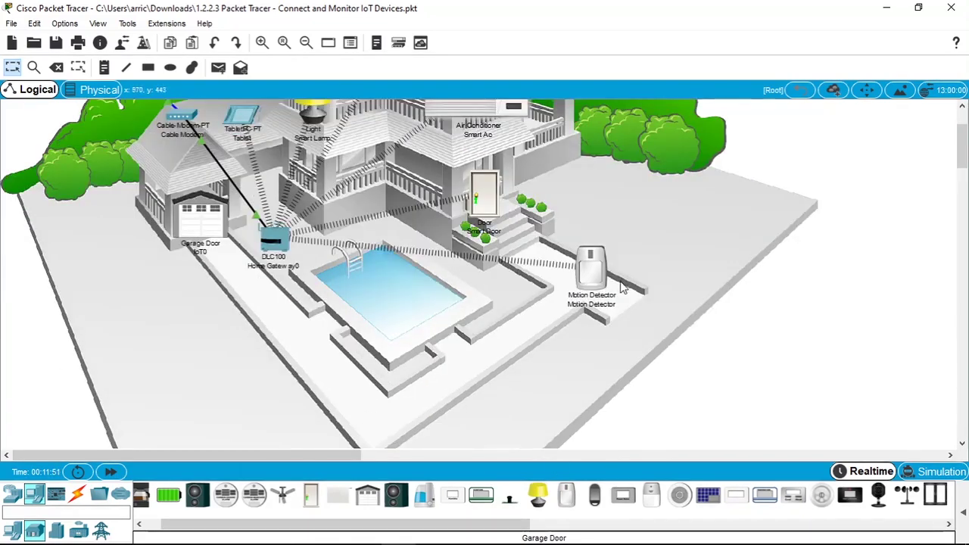
mouse_move(365, 530)
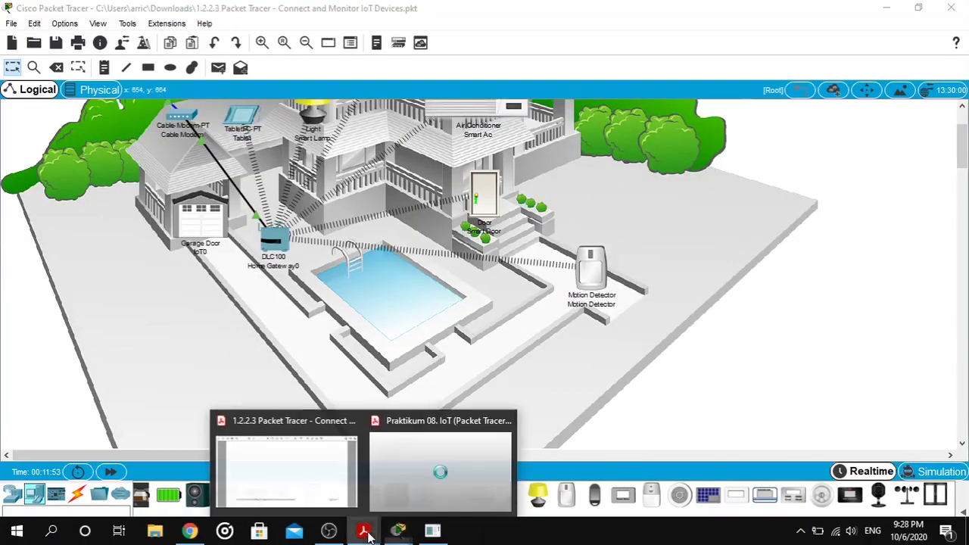
click(395, 480)
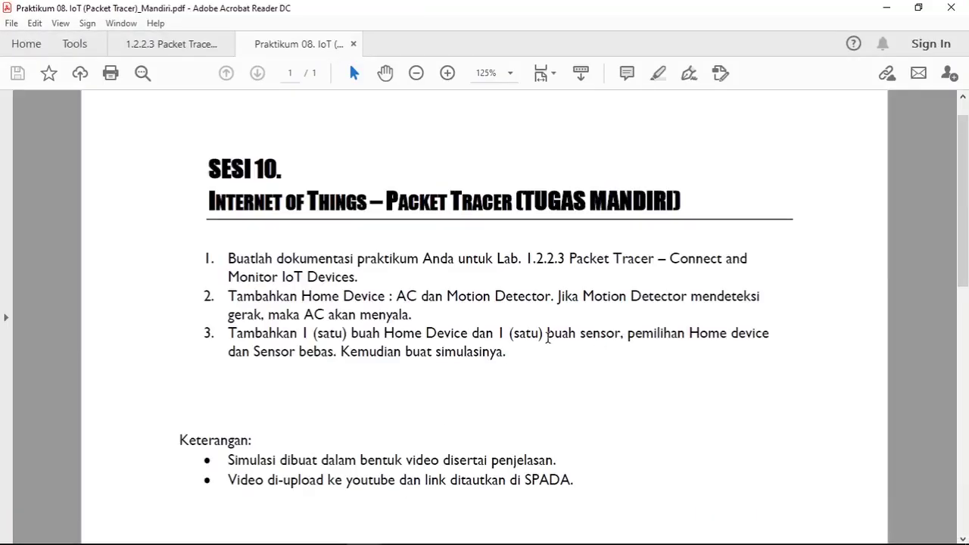
drag(547, 333, 620, 335)
click(886, 8)
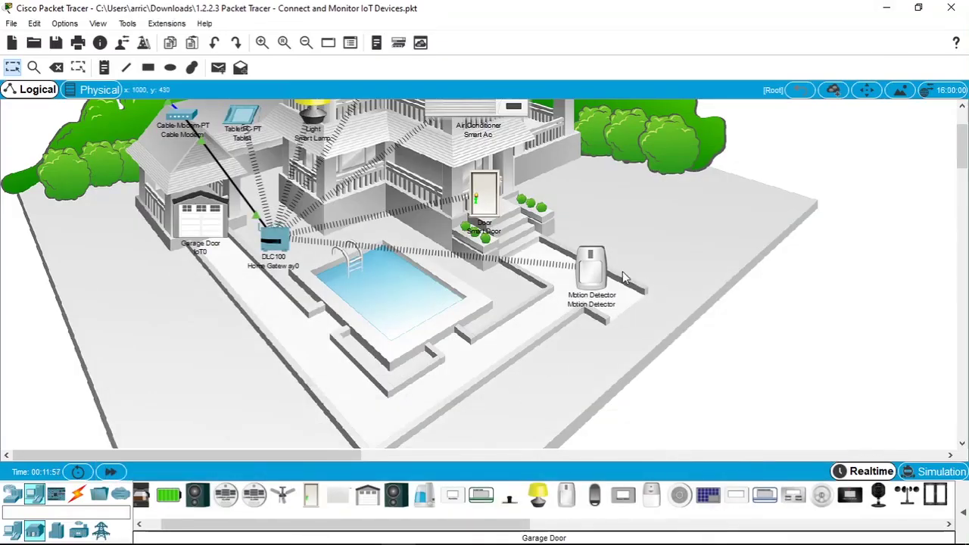
Shift the Motion Detector slightly toward the outer end of the walkway in front of the door steps.
drag(598, 281, 611, 298)
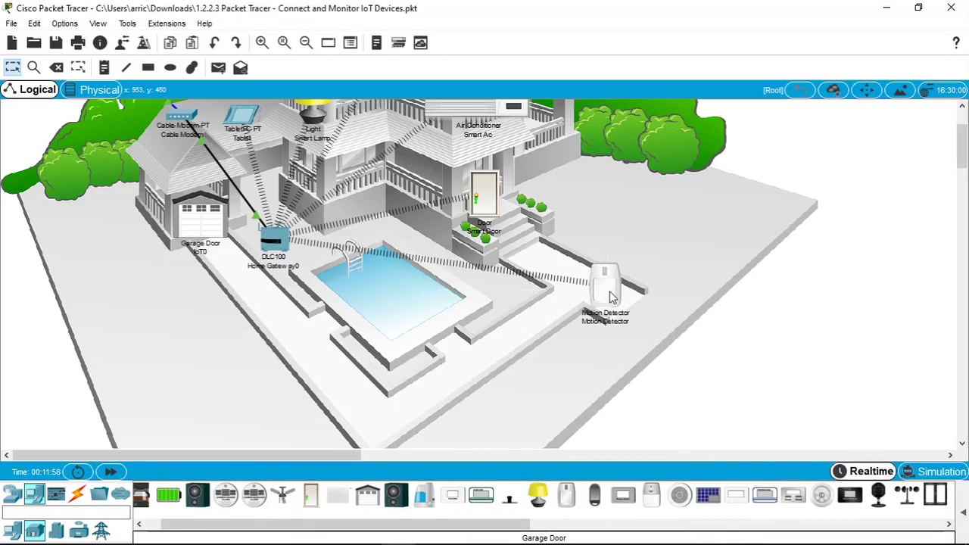
click(571, 353)
Open the Garage Door's advanced I/O configuration and set its network adapter to PT-IOT-NM-1W-AC.
click(201, 225)
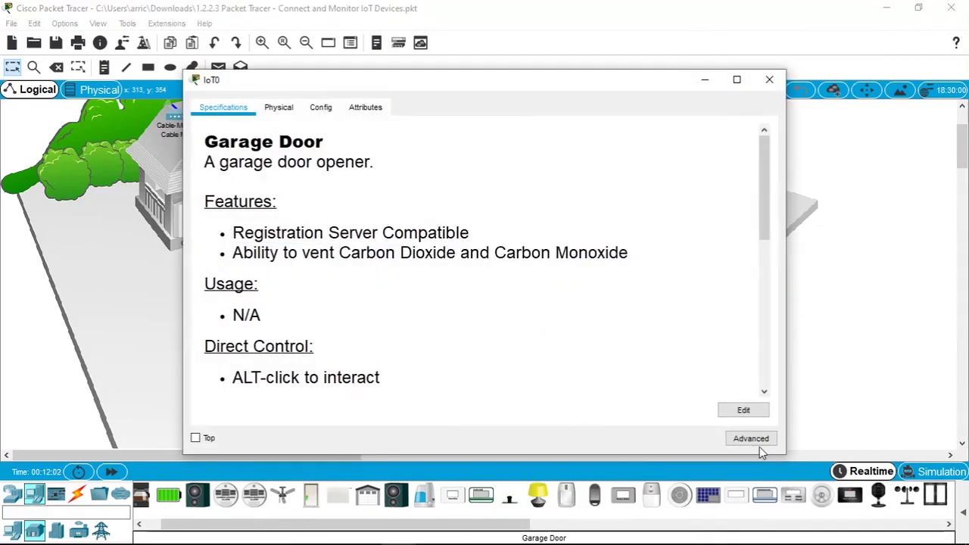
click(757, 443)
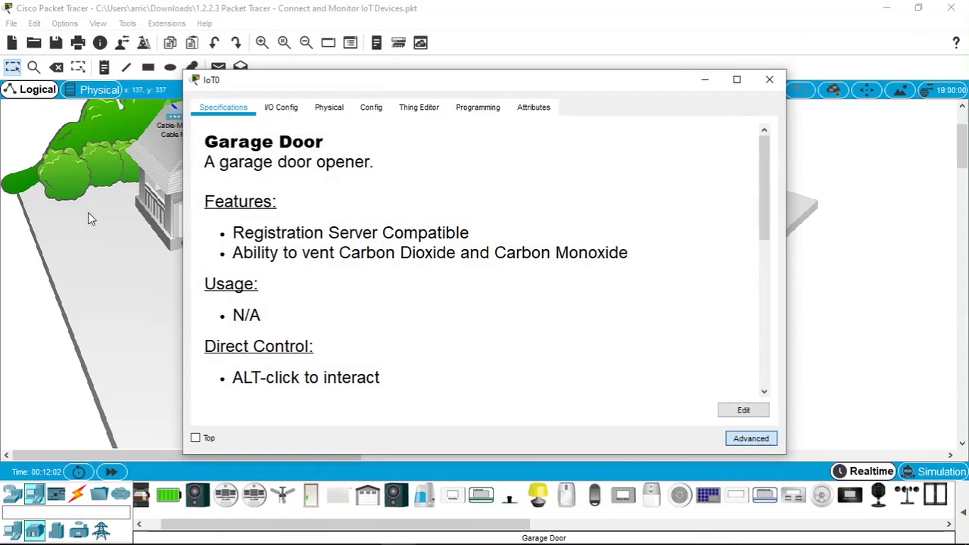
click(281, 106)
click(517, 131)
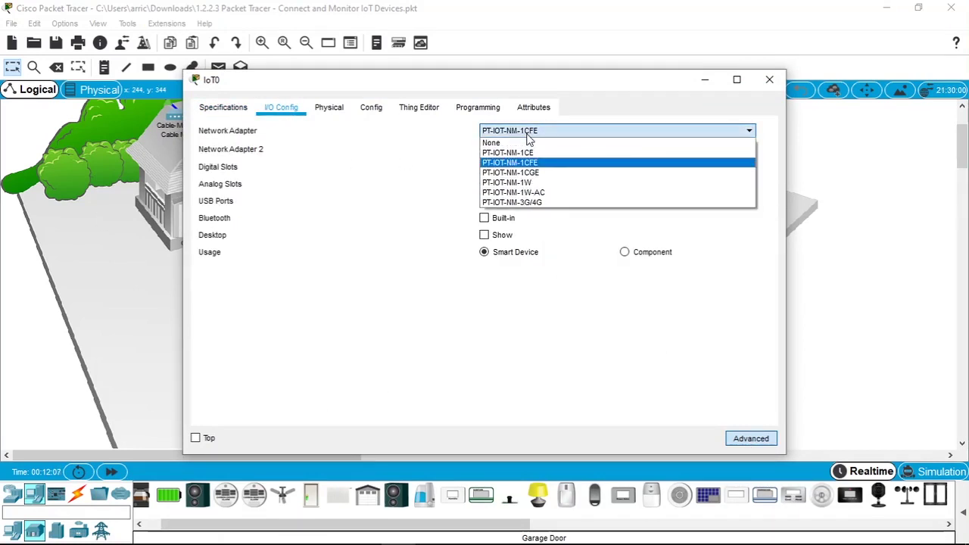
click(515, 192)
Set the new garage device's display name to Garage Door in its global settings.
click(329, 109)
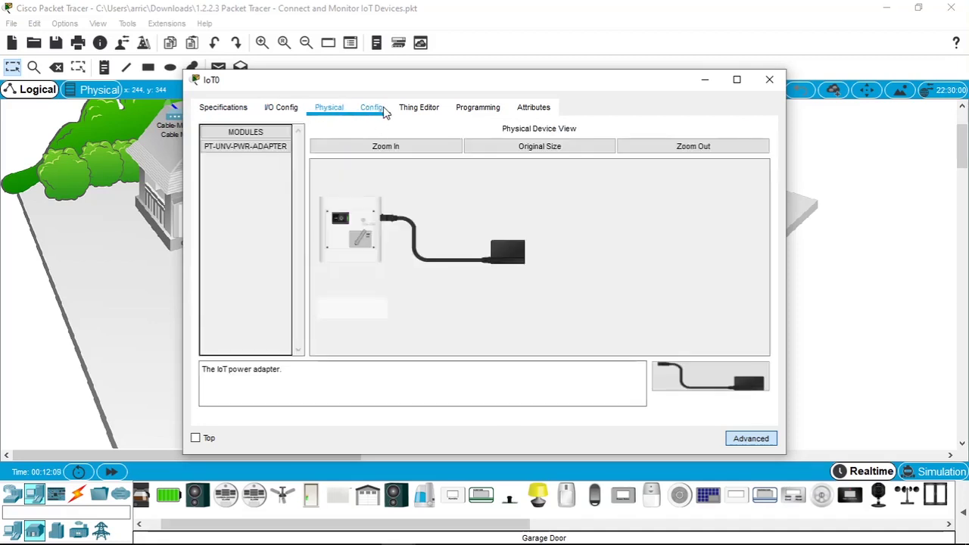
click(382, 110)
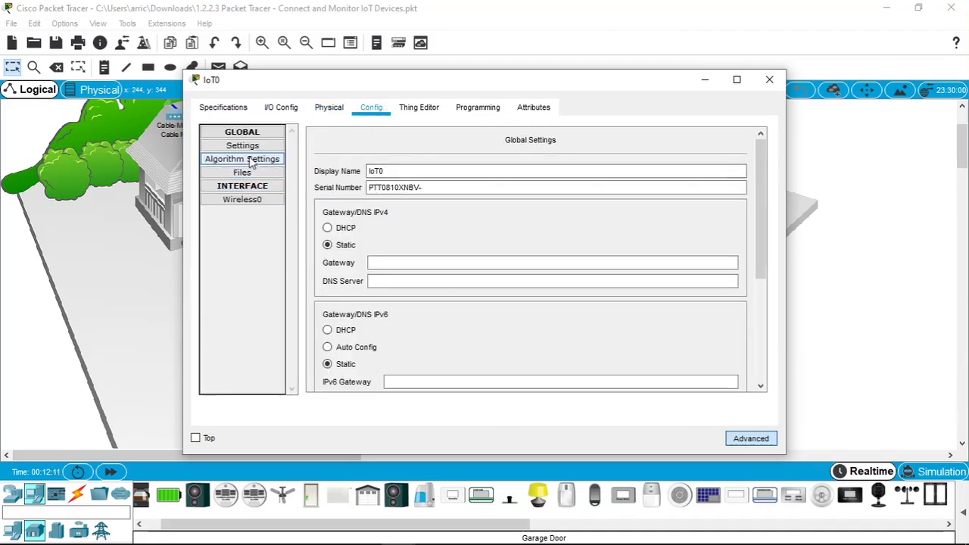
drag(452, 173, 277, 173)
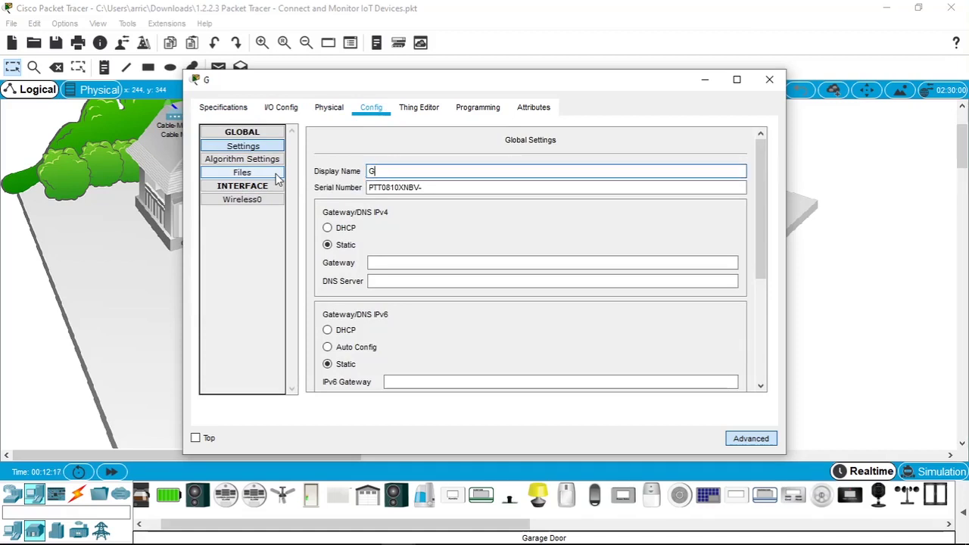
text(Garage Door)
Set the Garage Door's IPv4 gateway/DNS to DHCP, its IPv6 to Auto Config, and its IoT Server to Home Gateway.
scroll(371, 258, down, 1)
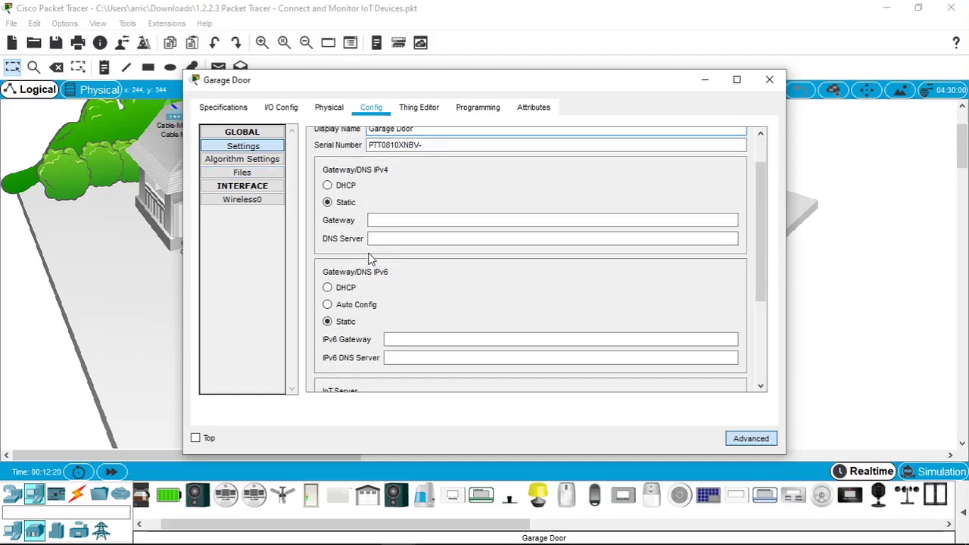
click(339, 188)
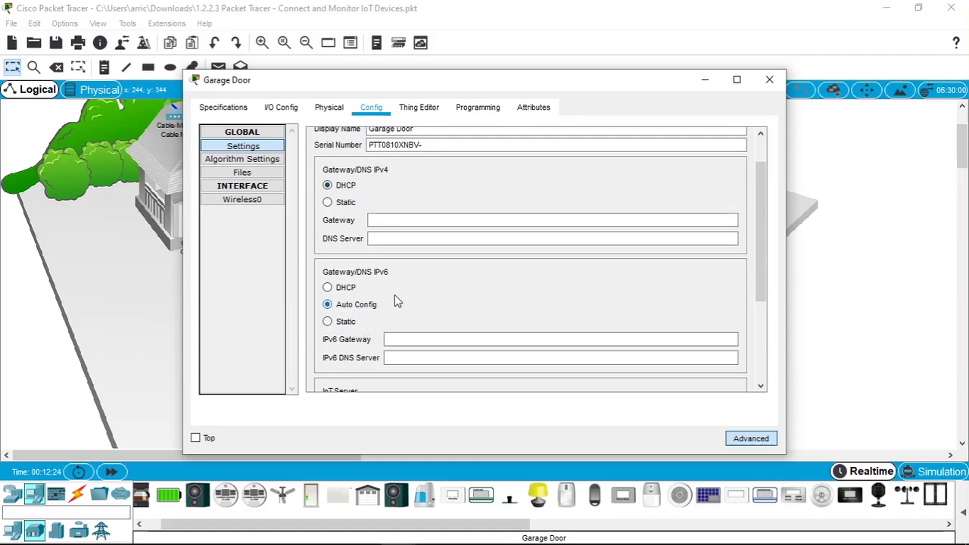
scroll(402, 293, down, 2)
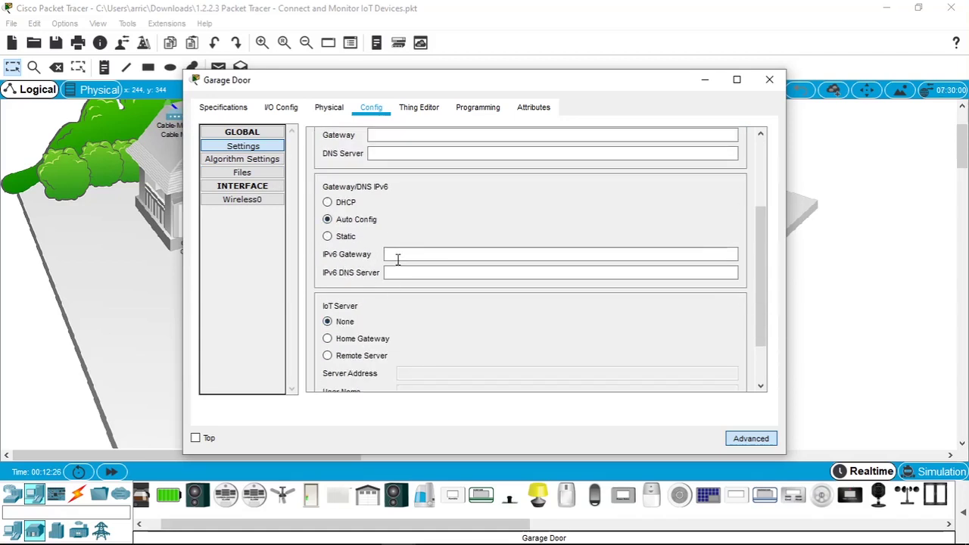
scroll(393, 331, down, 1)
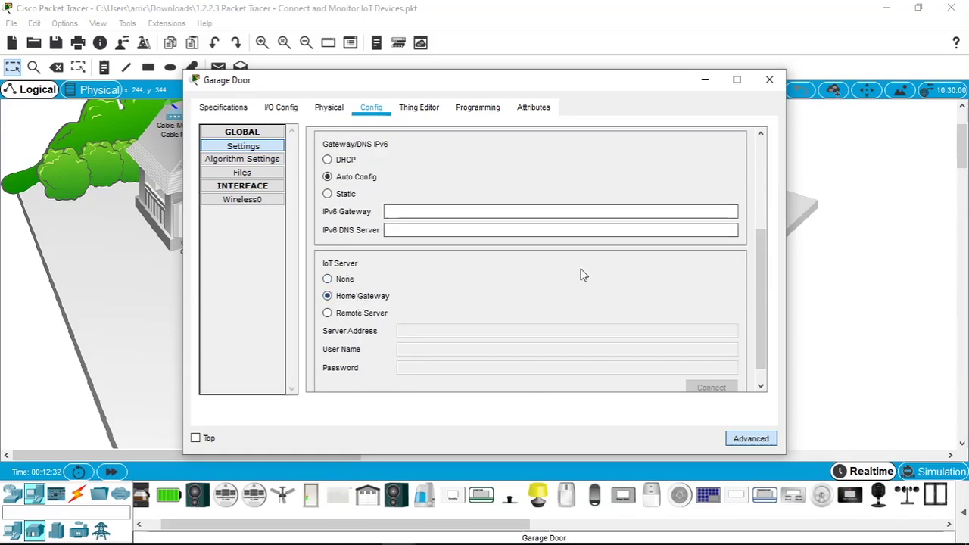
Check the Garage Door's wireless link to the home gateway and its Wireless0 settings, and close its window.
click(407, 112)
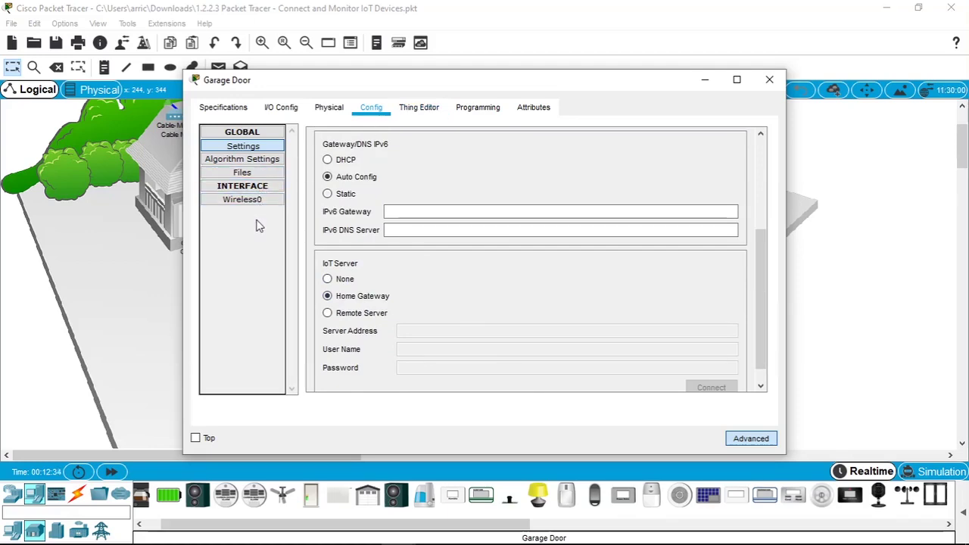
drag(416, 88, 825, 115)
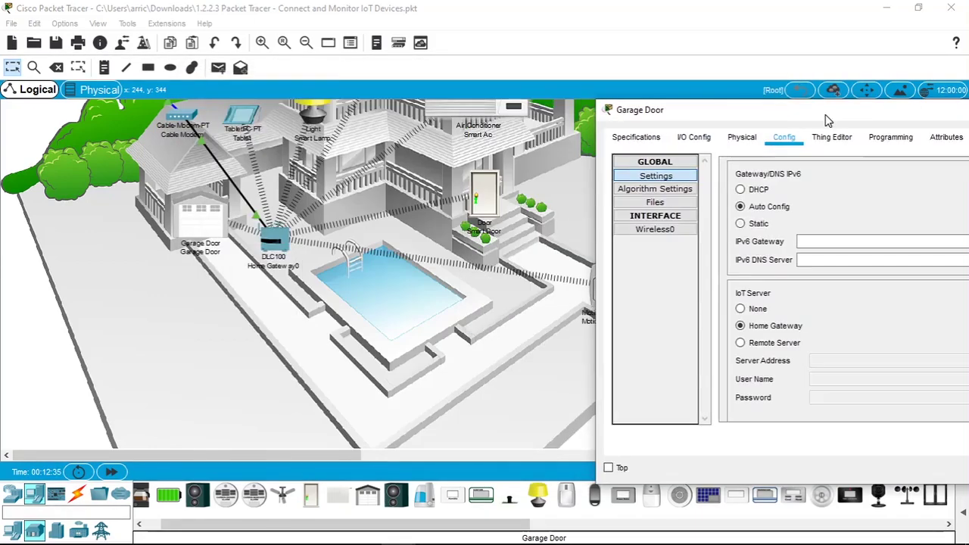
drag(807, 113, 520, 75)
click(385, 193)
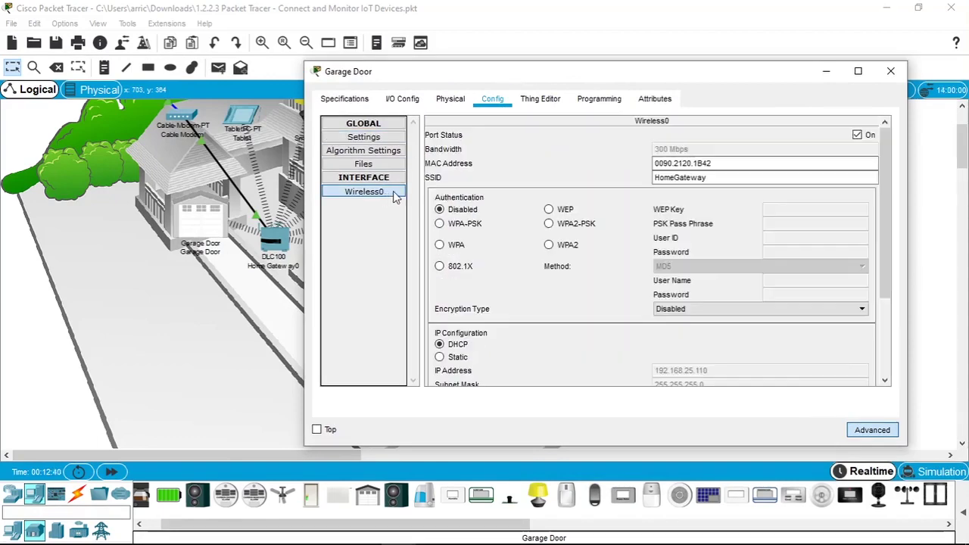
scroll(537, 310, down, 3)
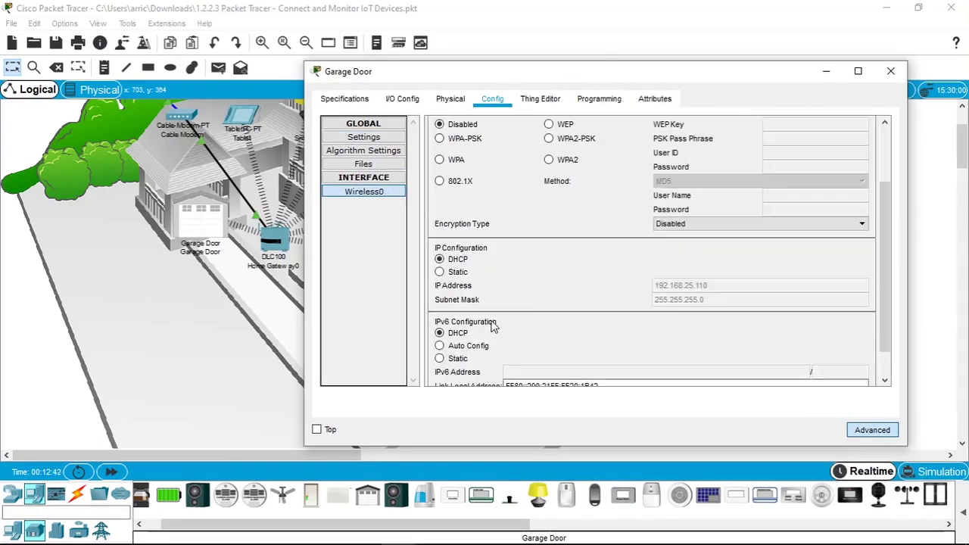
scroll(492, 324, down, 1)
scroll(662, 315, up, 4)
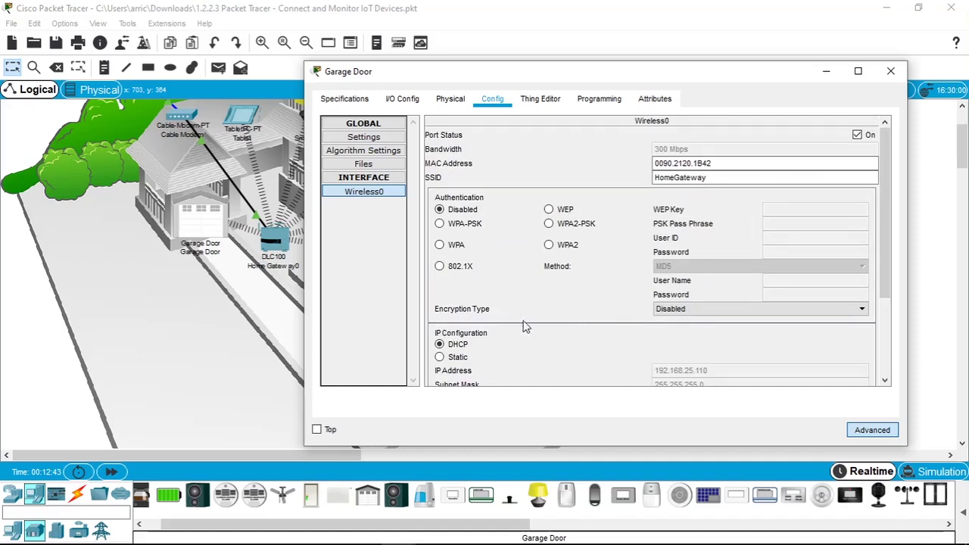
click(890, 71)
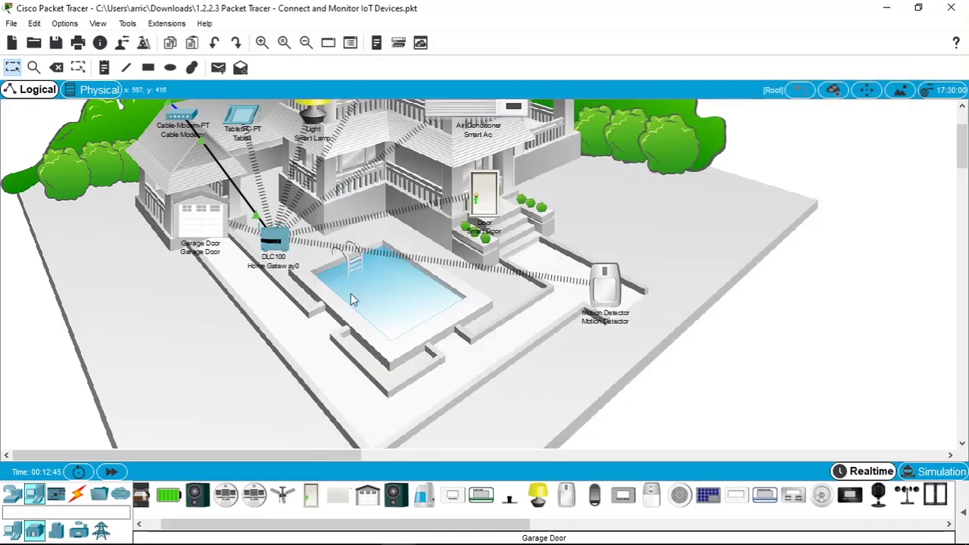
scroll(214, 249, up, 2)
double_click(243, 169)
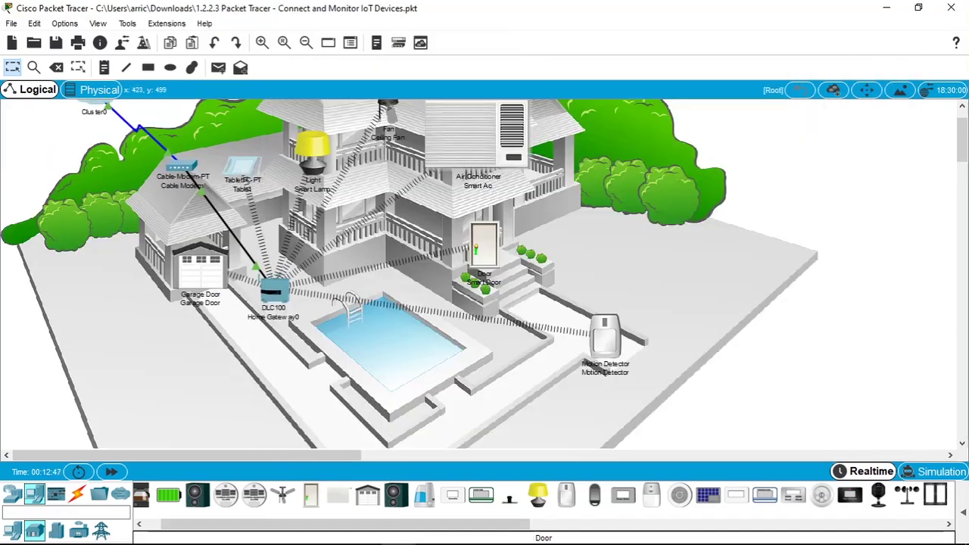
mouse_move(407, 530)
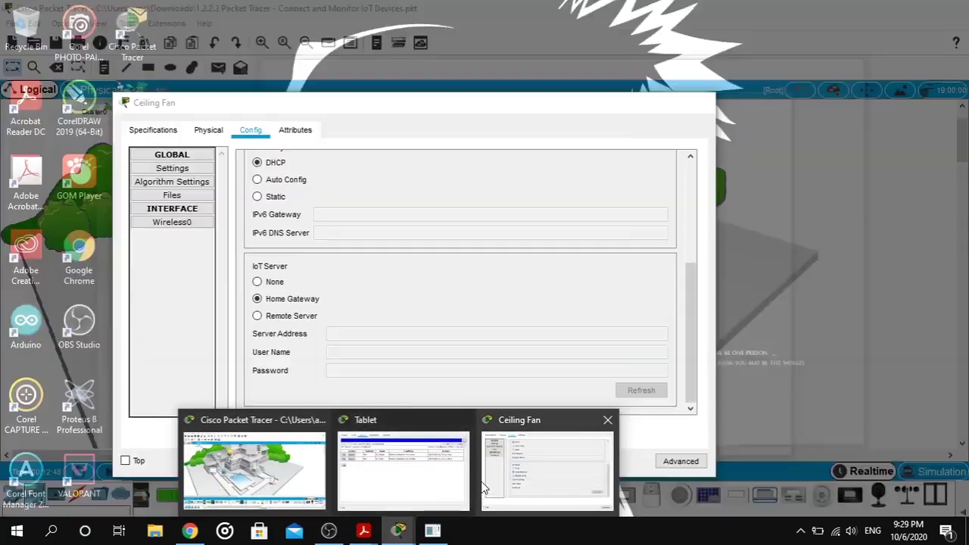
click(401, 458)
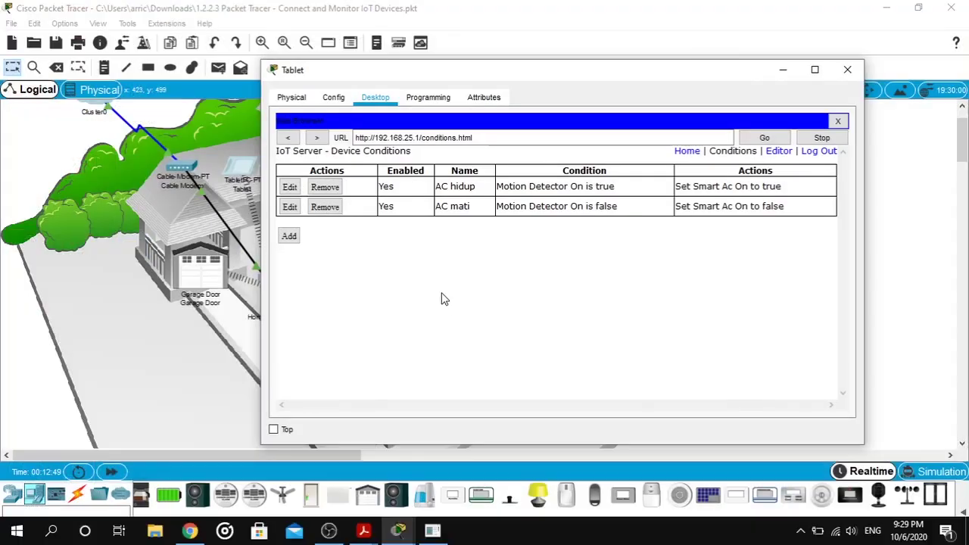
click(289, 237)
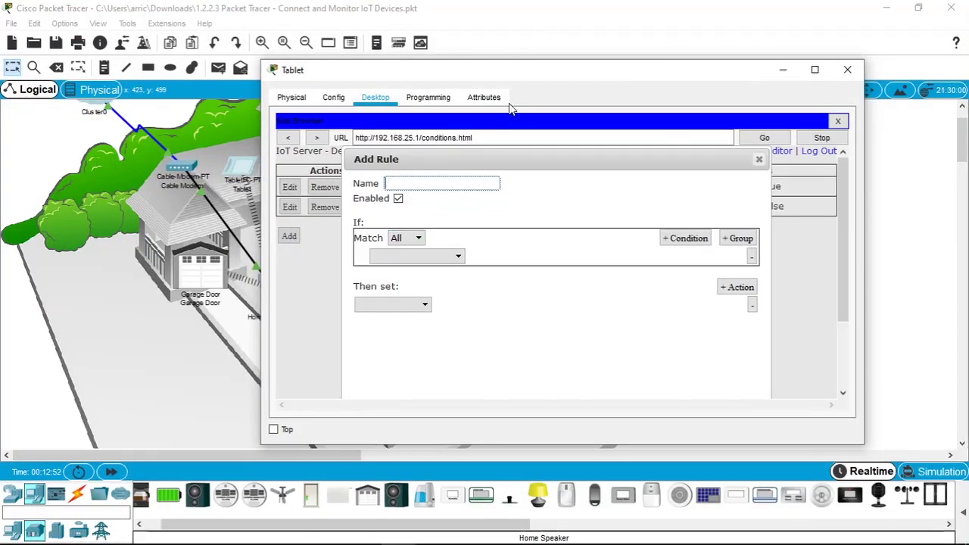
drag(518, 72, 643, 116)
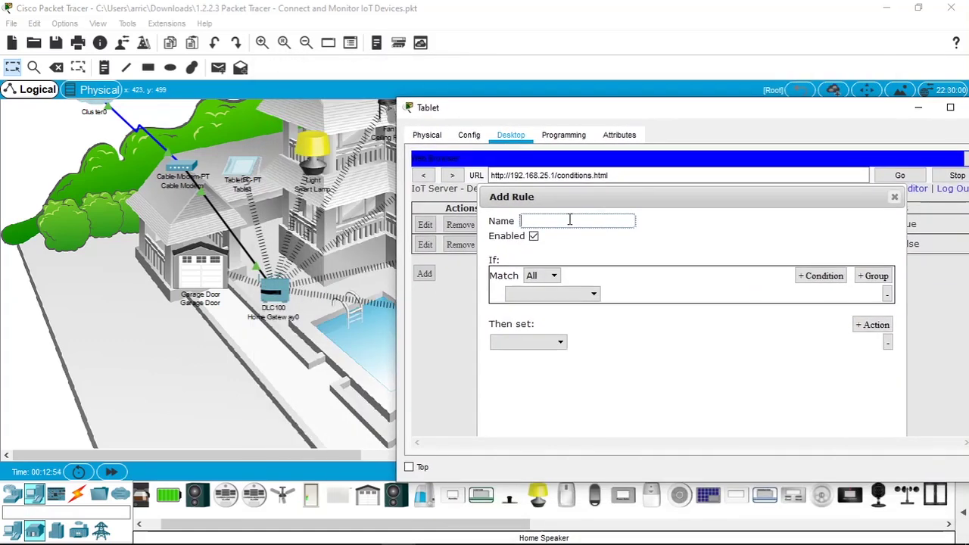
text(Garage buka)
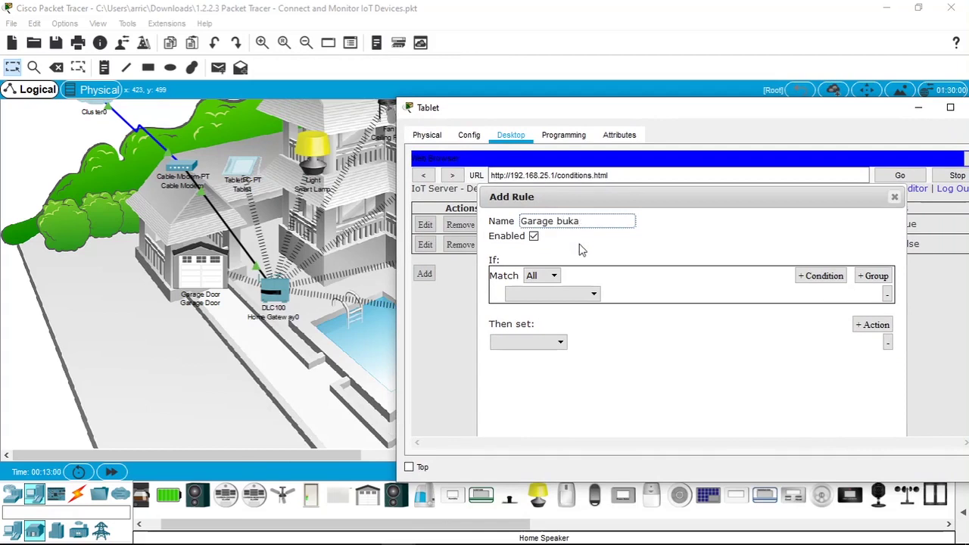
Set the Garage buka rule's condition to Motion Detector On is true.
click(593, 295)
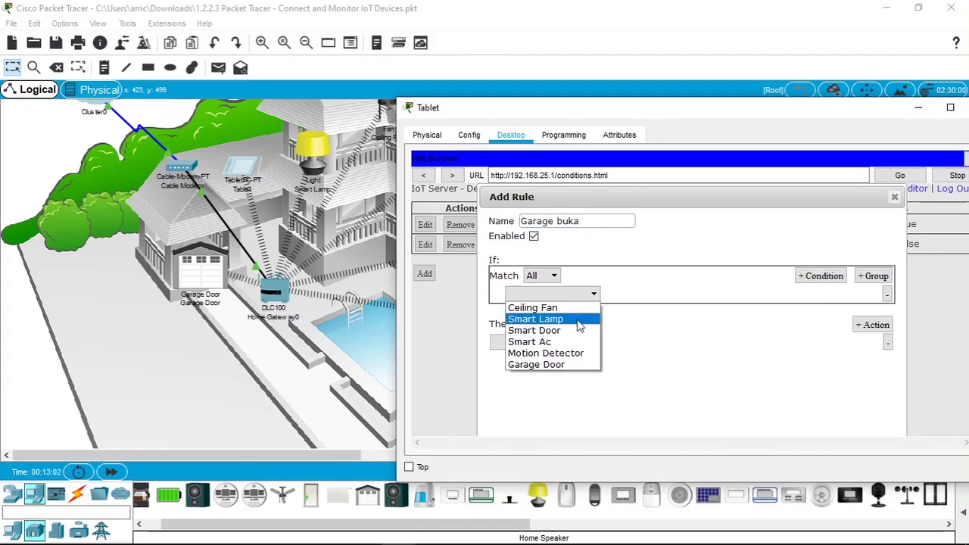
click(569, 354)
click(622, 296)
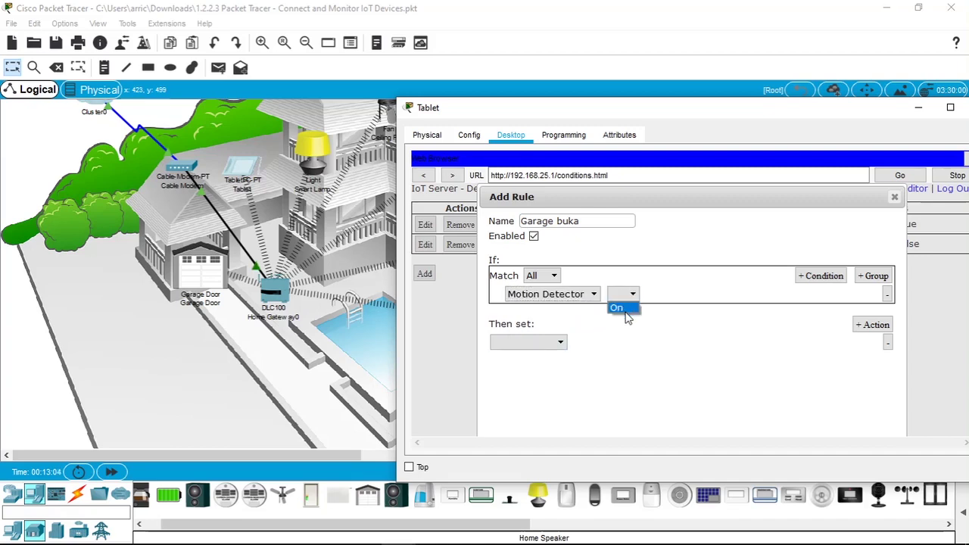
click(621, 307)
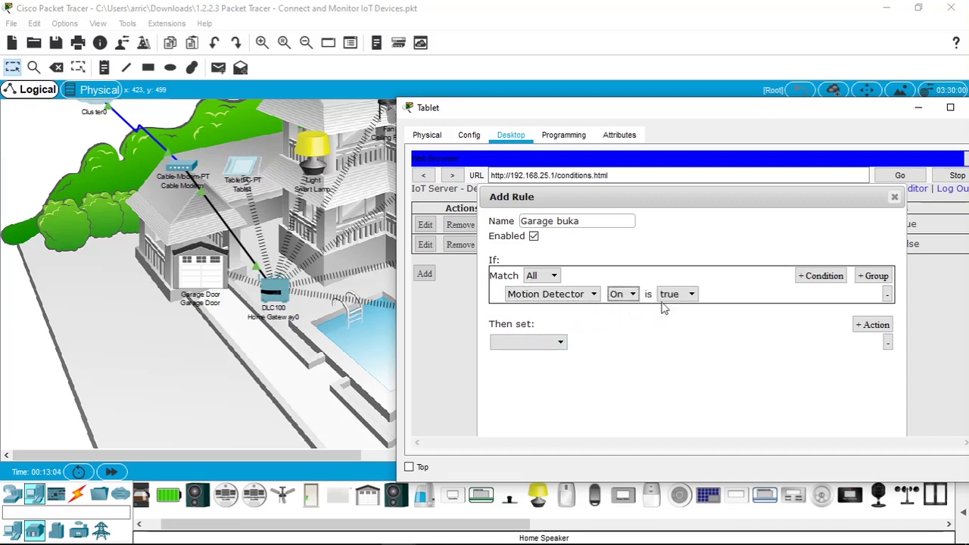
Make the Garage buka rule set Garage Door On to true and save the rule.
click(560, 342)
click(525, 401)
click(594, 342)
click(589, 354)
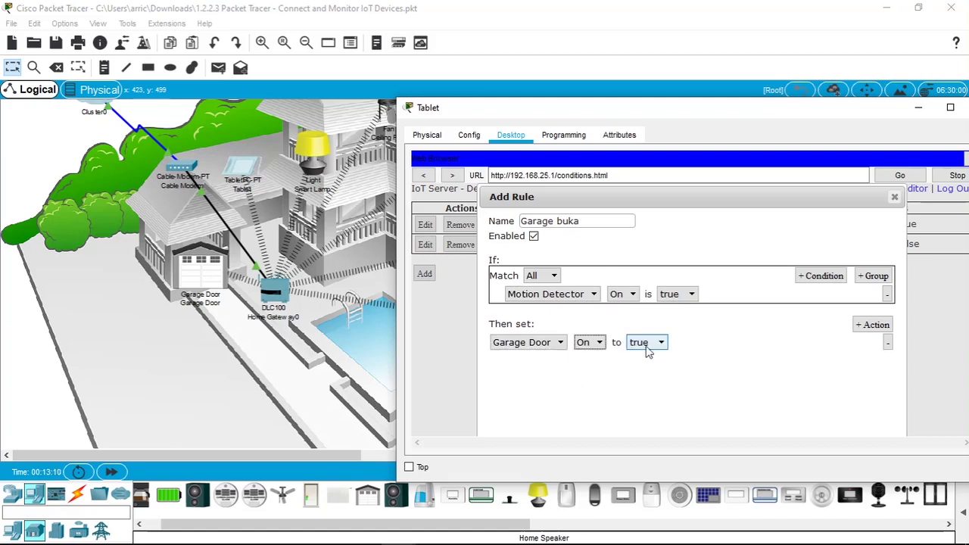
scroll(675, 301, down, 3)
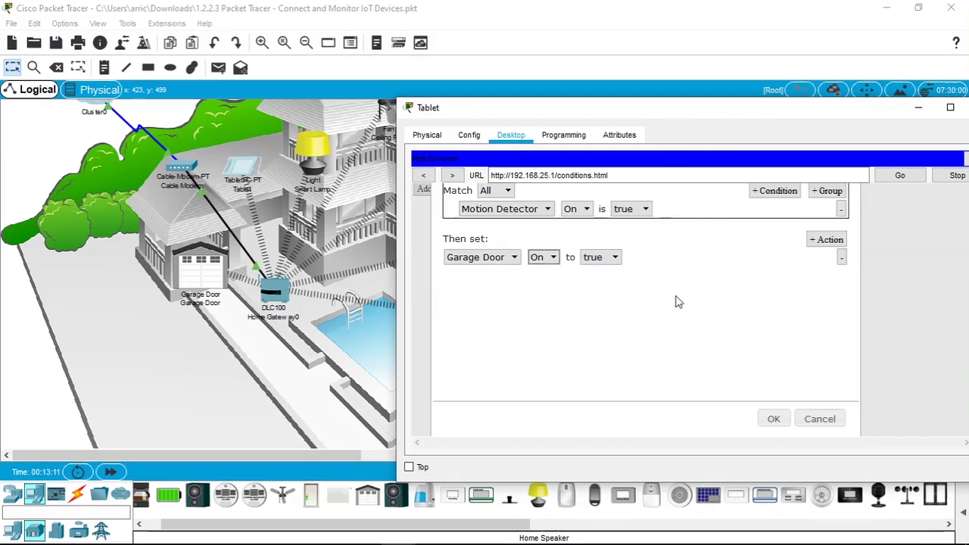
click(766, 420)
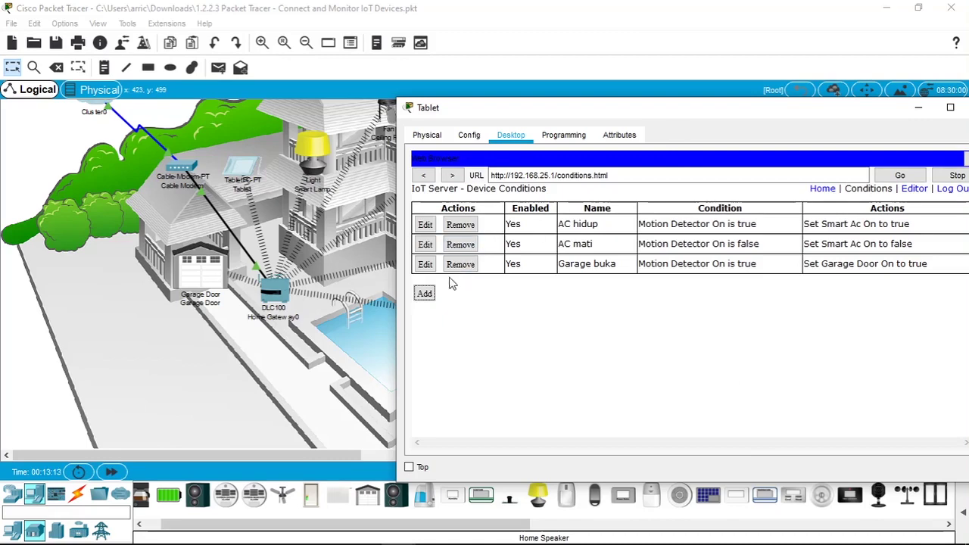
Add a new rule named Garage tutup with the condition Motion Detector On is false.
click(428, 296)
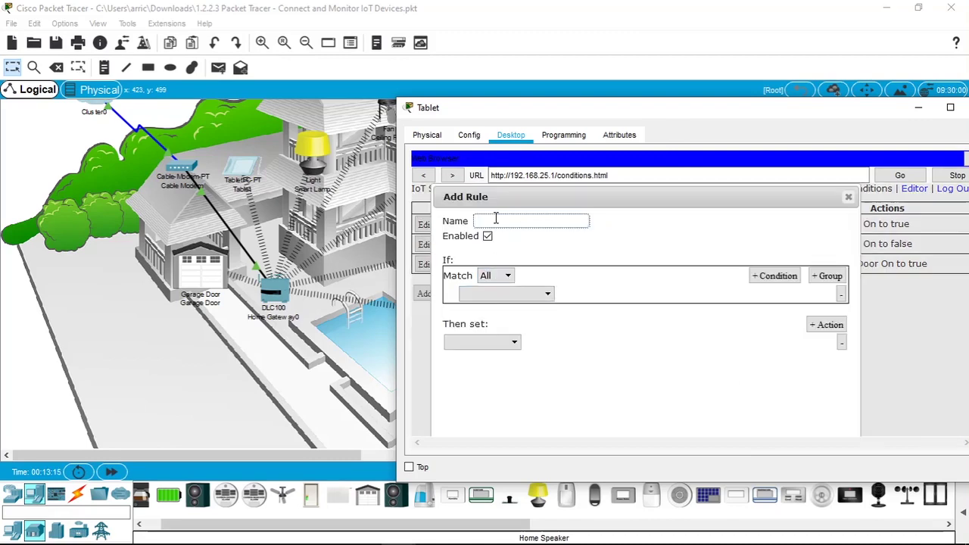
text(Garage tutup)
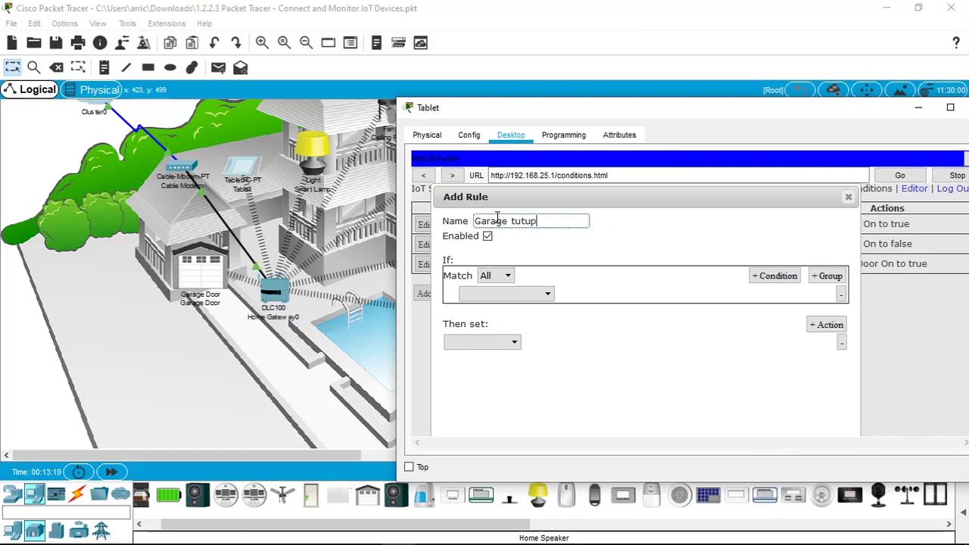
click(501, 294)
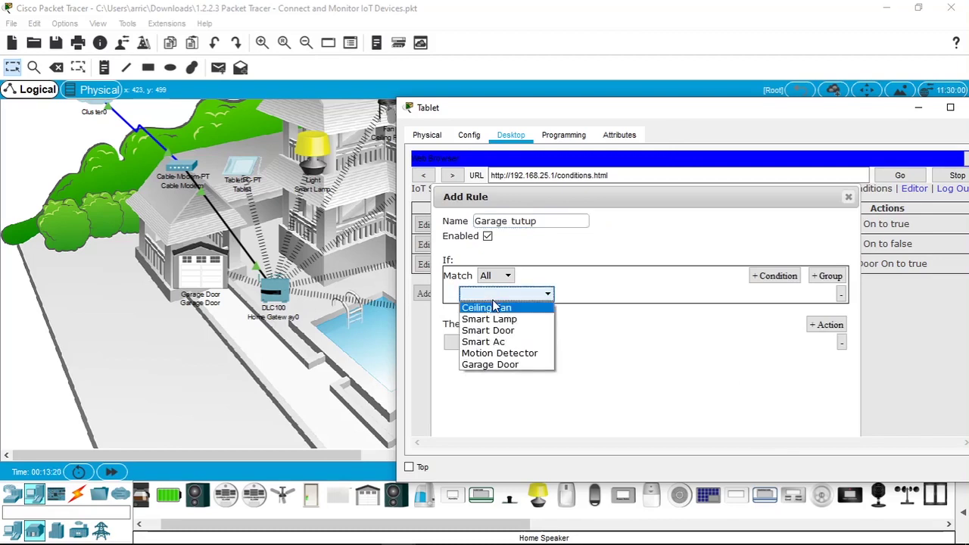
click(510, 354)
click(579, 299)
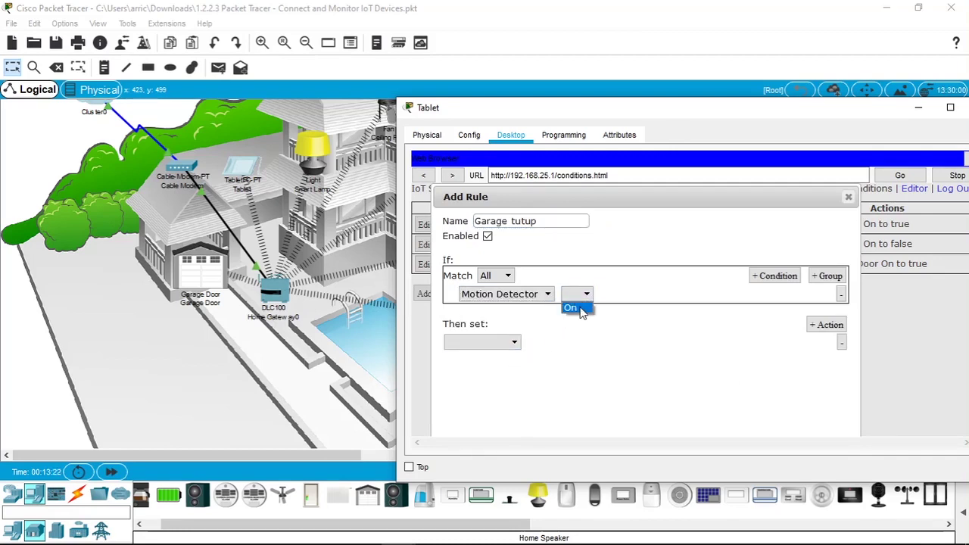
click(580, 309)
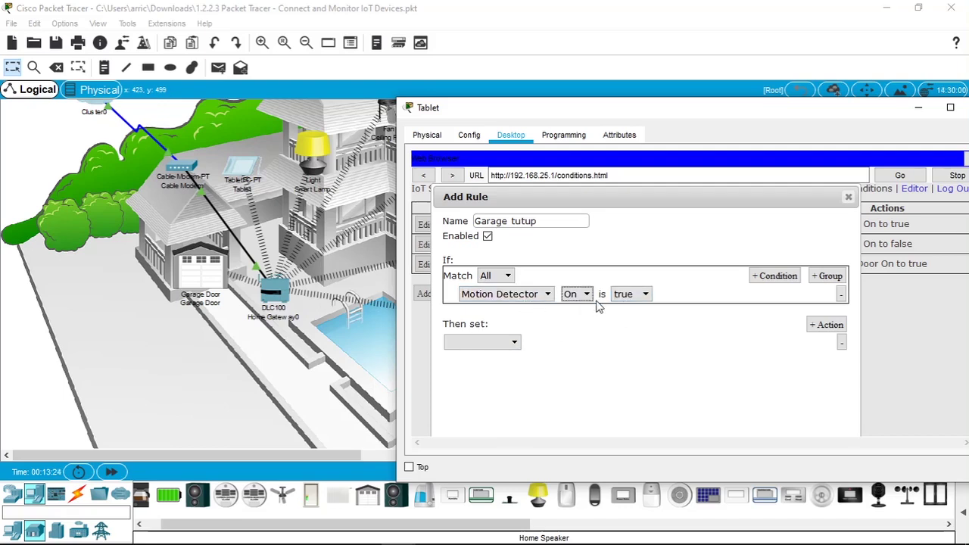
click(633, 297)
click(625, 320)
Make the Garage tutup rule set Garage Door On to false, save it, and close the Tablet window.
click(475, 342)
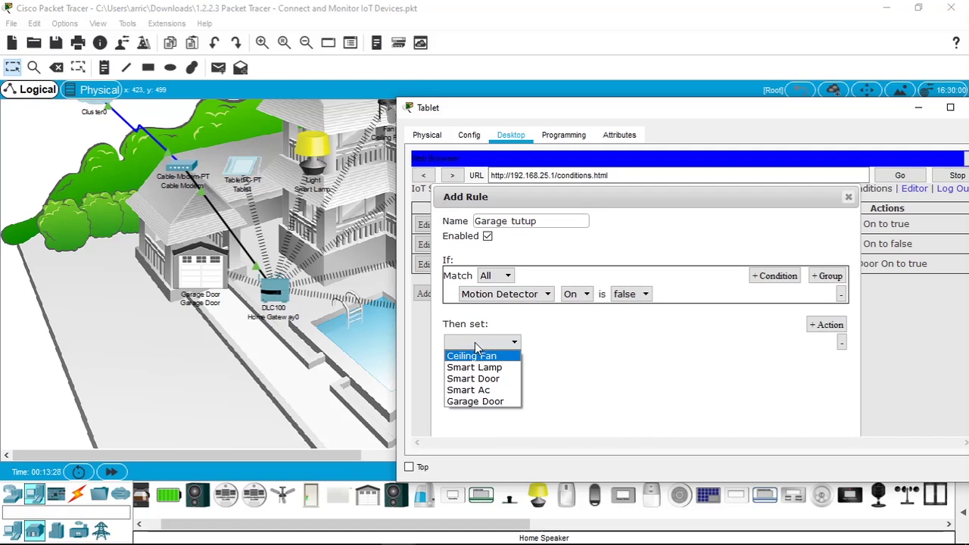
click(475, 402)
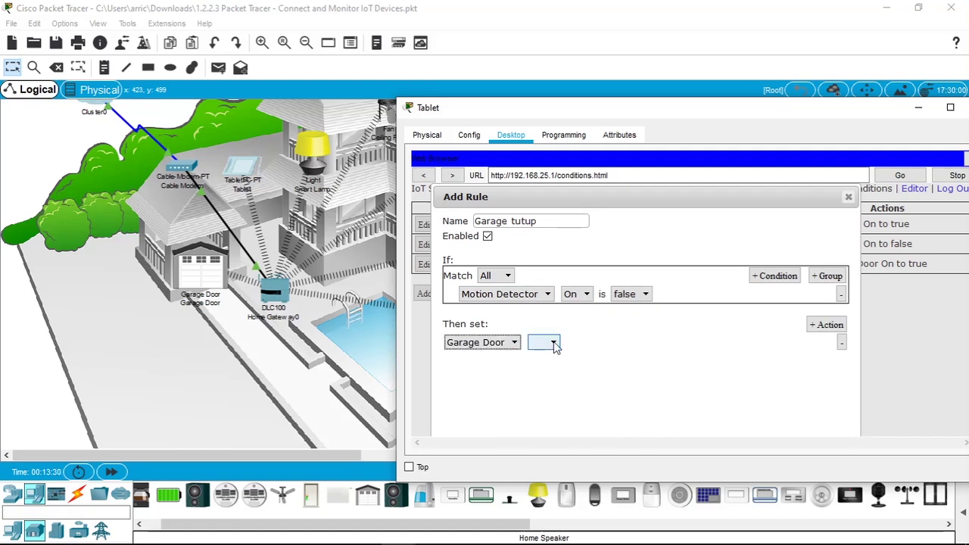
click(555, 344)
click(538, 355)
click(600, 342)
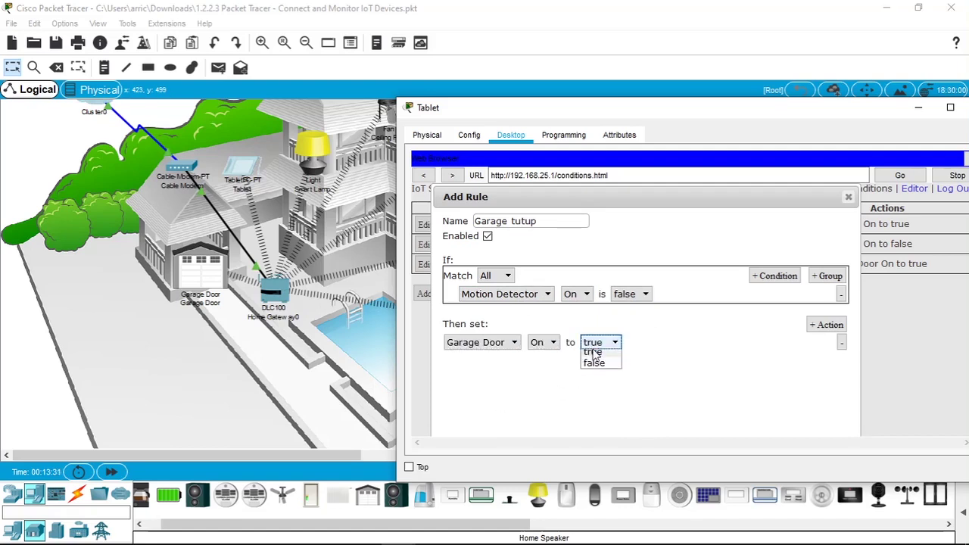
click(593, 363)
scroll(793, 298, down, 1)
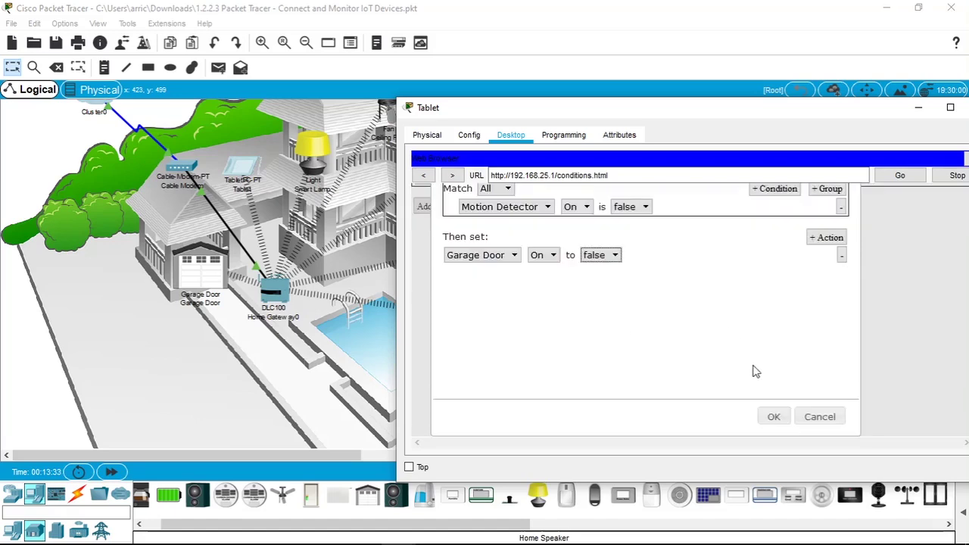
click(771, 415)
drag(846, 117, 528, 78)
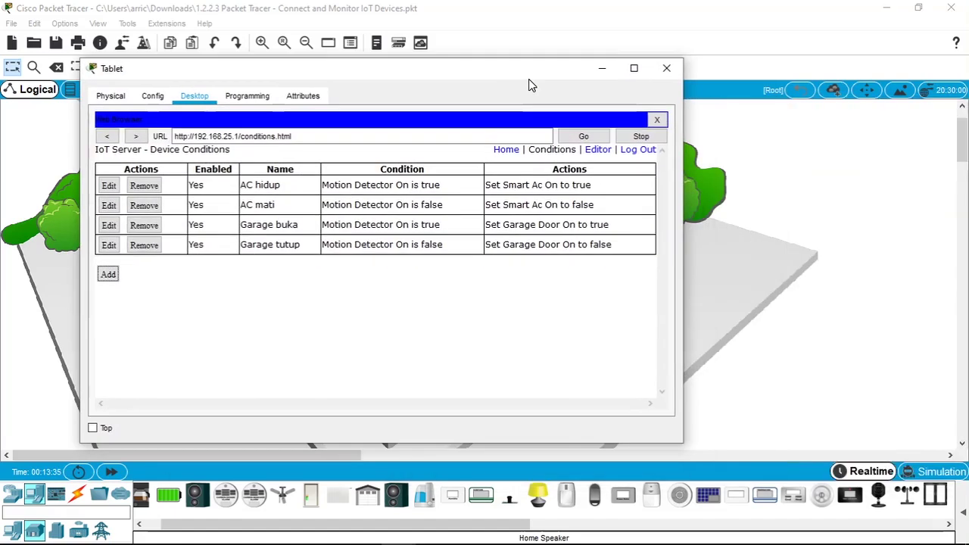
click(666, 68)
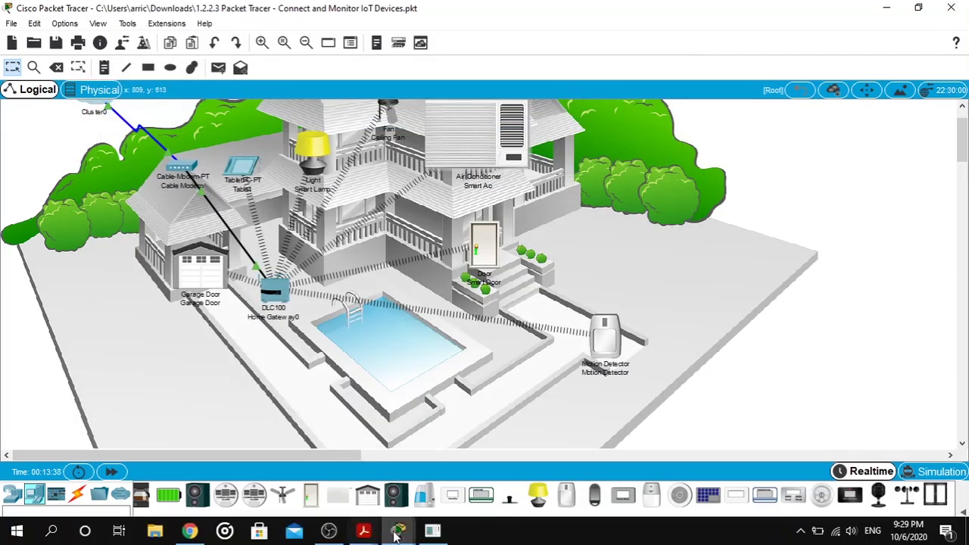
Switch to the Praktikum 08 assignment PDF in Acrobat Reader and review task 2's AC and Motion Detector requirement.
mouse_move(399, 530)
click(458, 463)
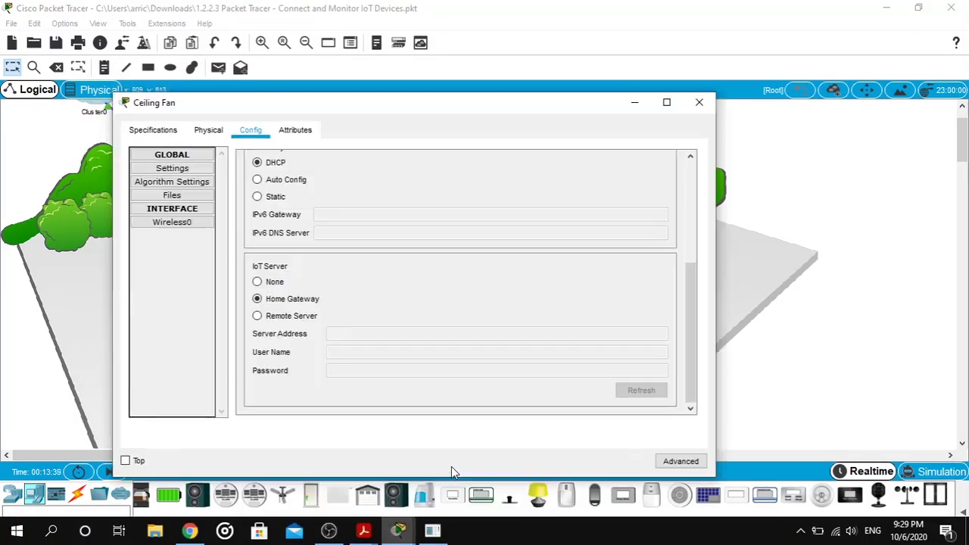
click(364, 529)
click(310, 296)
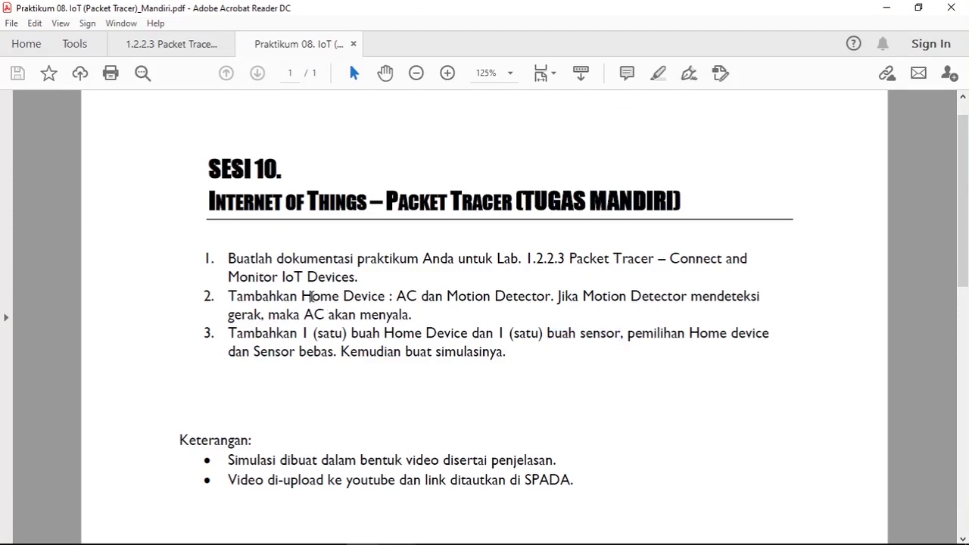
drag(446, 296, 551, 297)
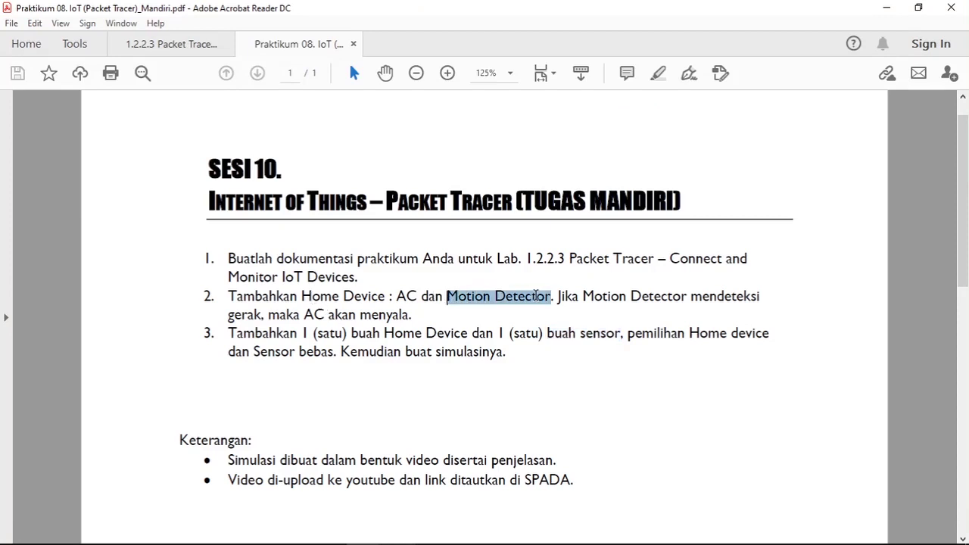
click(415, 296)
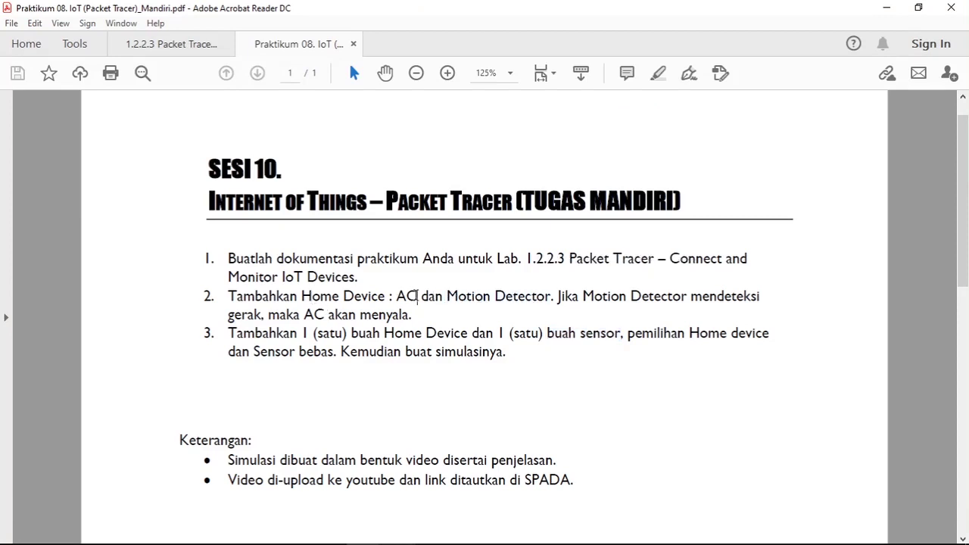
drag(448, 296, 550, 296)
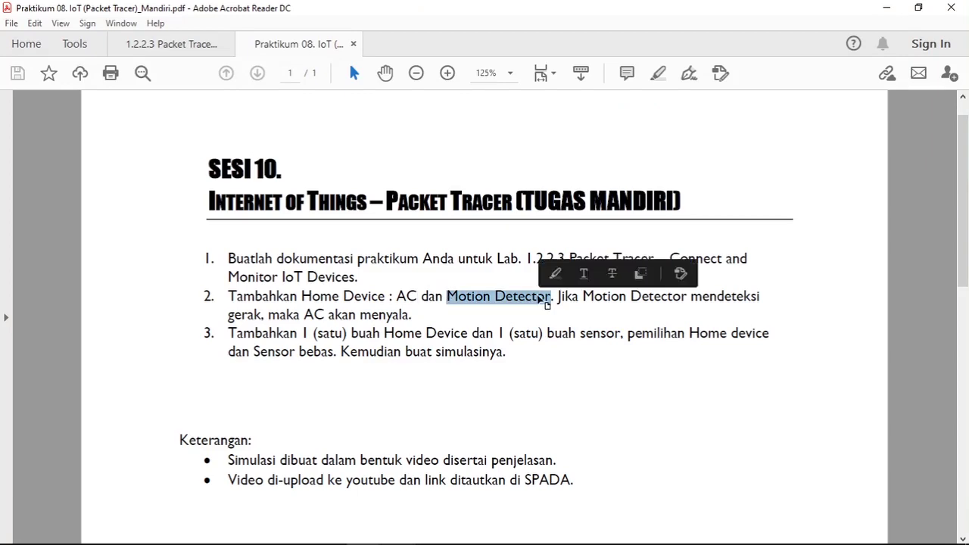
double_click(407, 296)
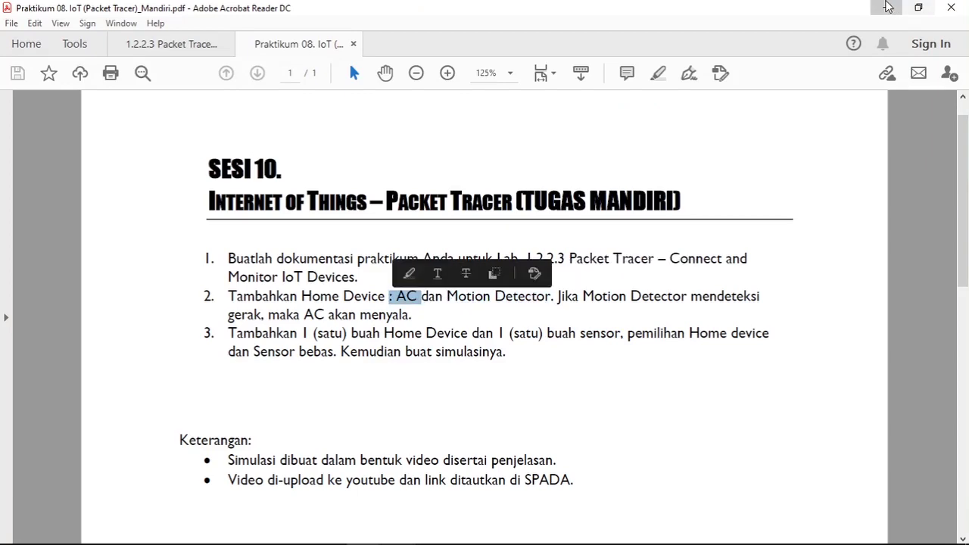
click(886, 8)
Close the Ceiling Fan window in Packet Tracer and trigger the Motion Detector to test the AC and Garage Door rules.
click(699, 102)
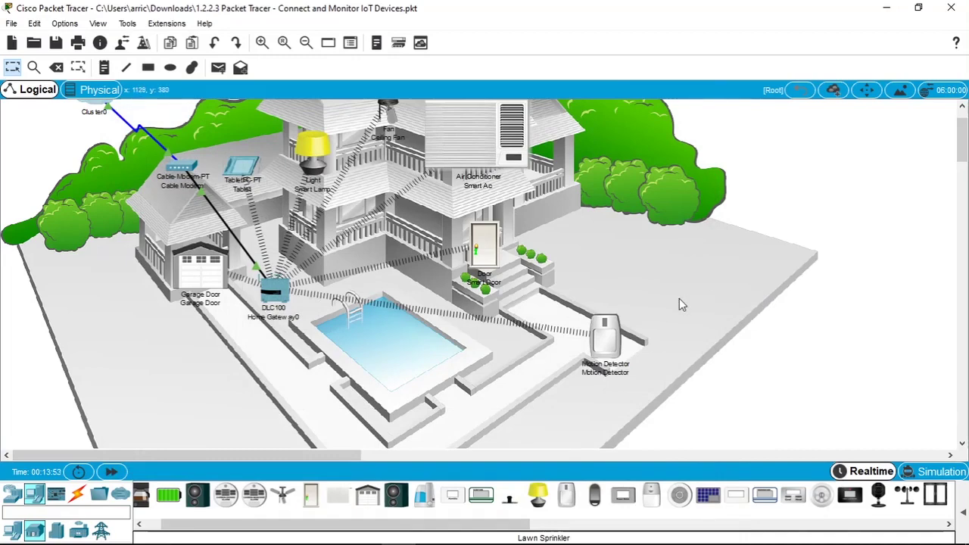
alt+click(597, 339)
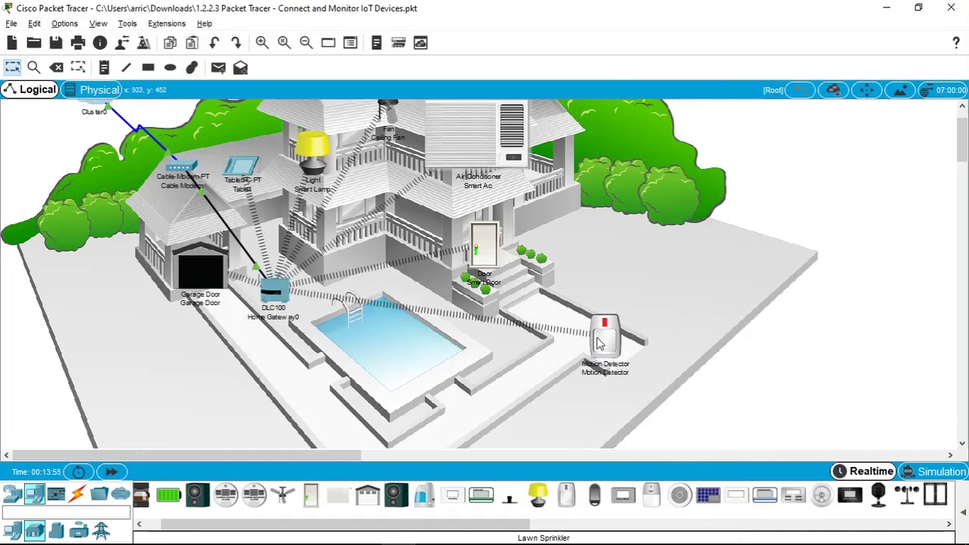
mouse_move(597, 343)
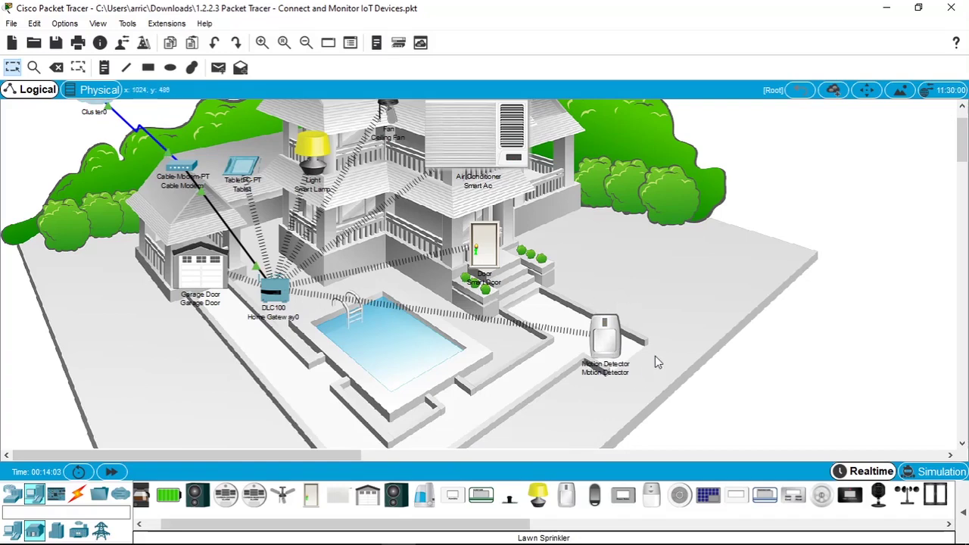
scroll(617, 362, up, 1)
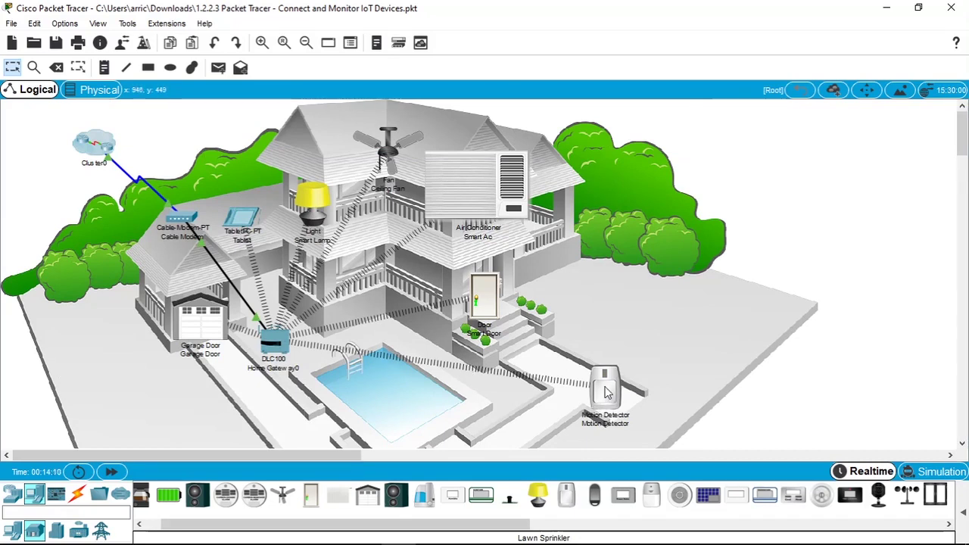
mouse_move(604, 404)
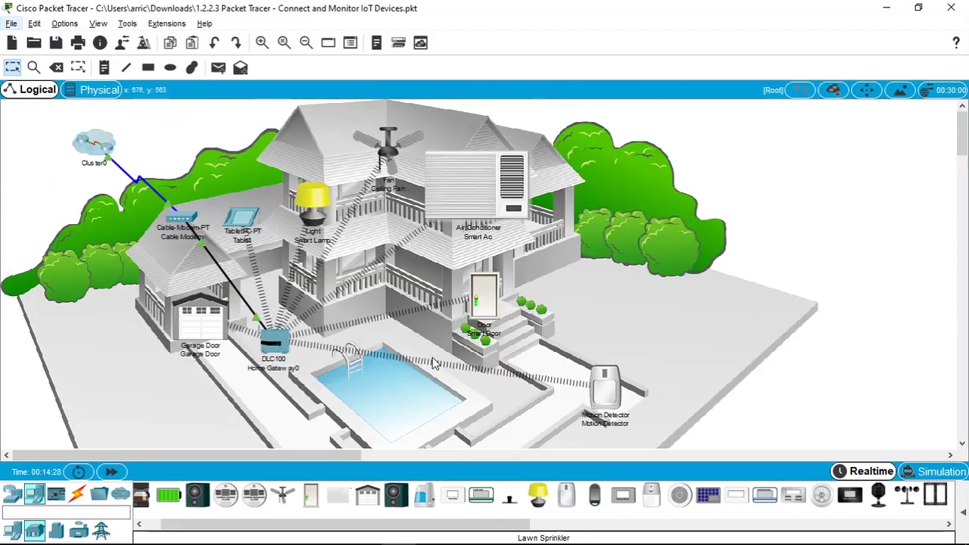
Return to the Praktikum 08 assignment PDF in Acrobat Reader and read through its task list and notes.
mouse_move(403, 524)
mouse_move(364, 530)
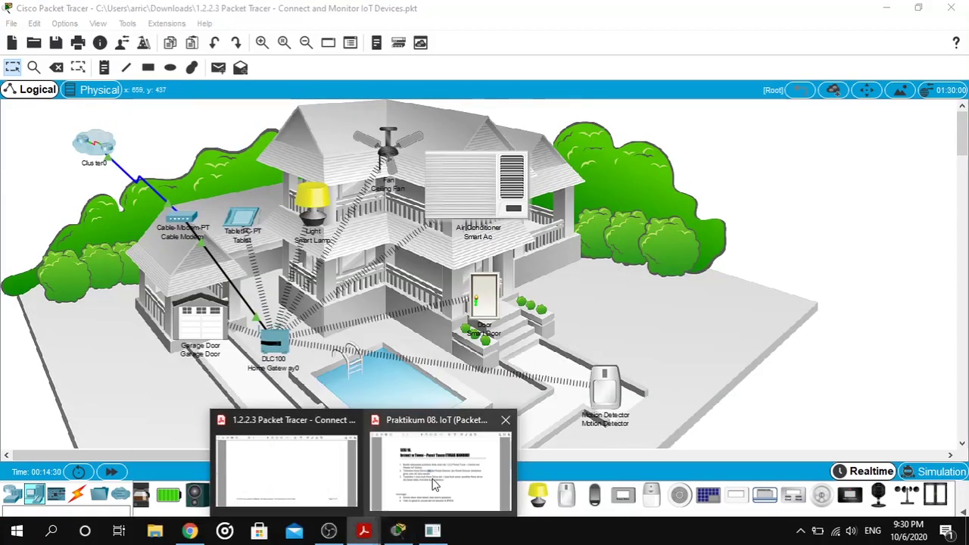
click(437, 462)
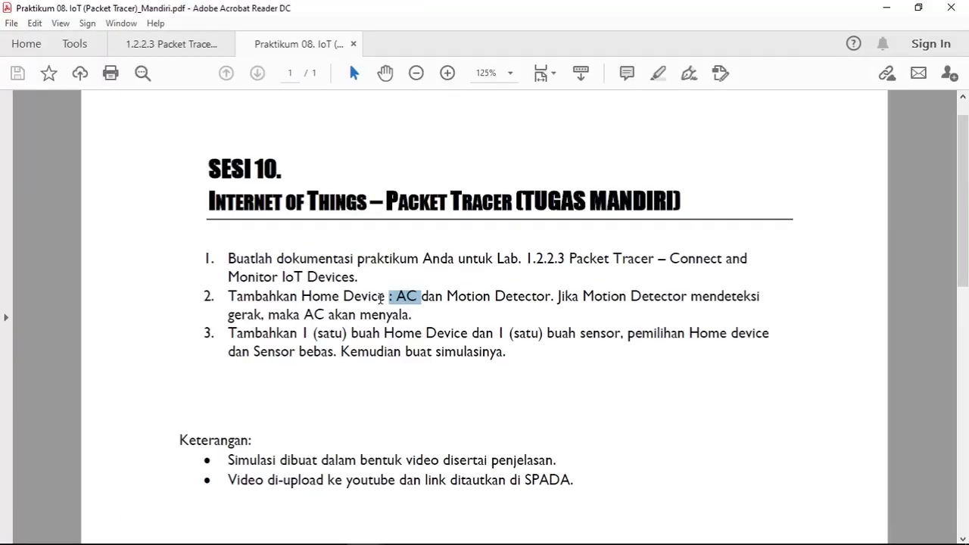
scroll(382, 300, down, 3)
scroll(383, 303, up, 3)
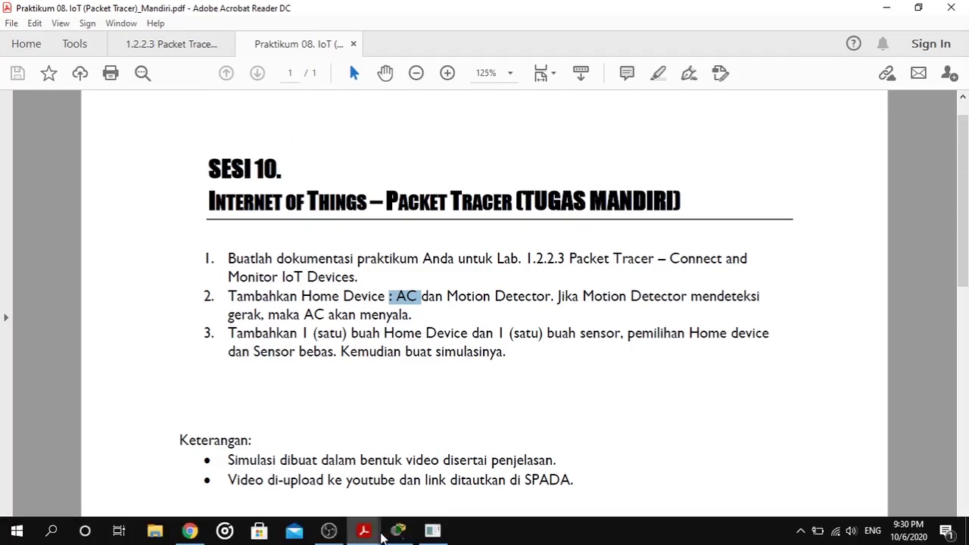
mouse_move(378, 536)
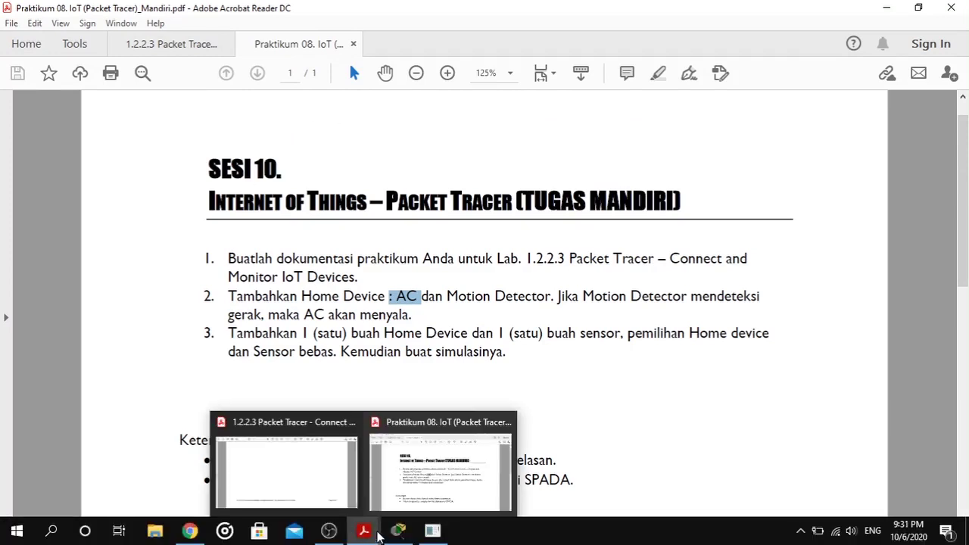